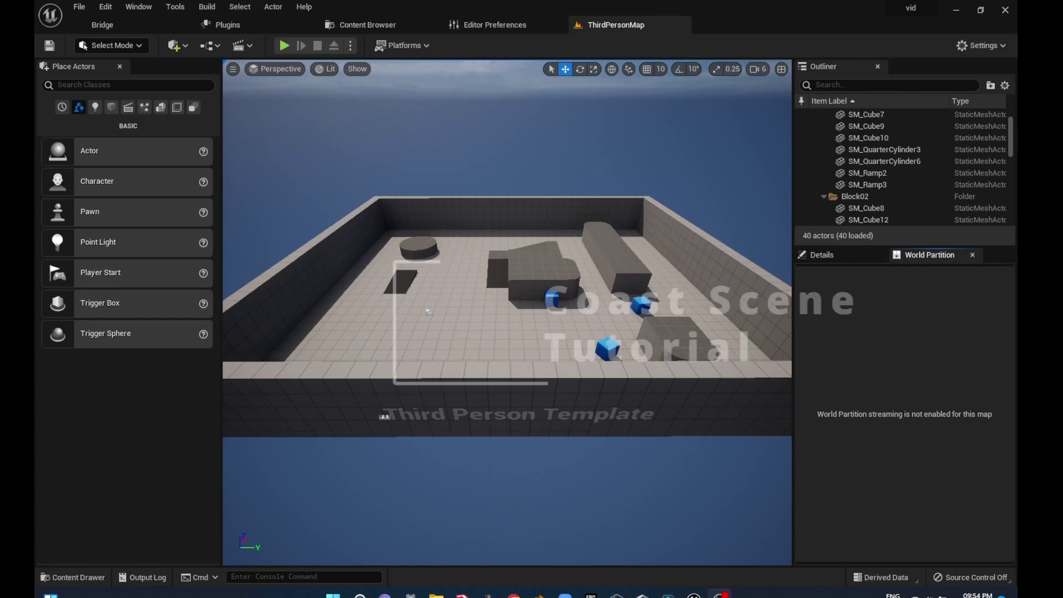
# Create a new Untitled level from the Basic template and pull the view back to the floor
pyautogui.click(78, 8)
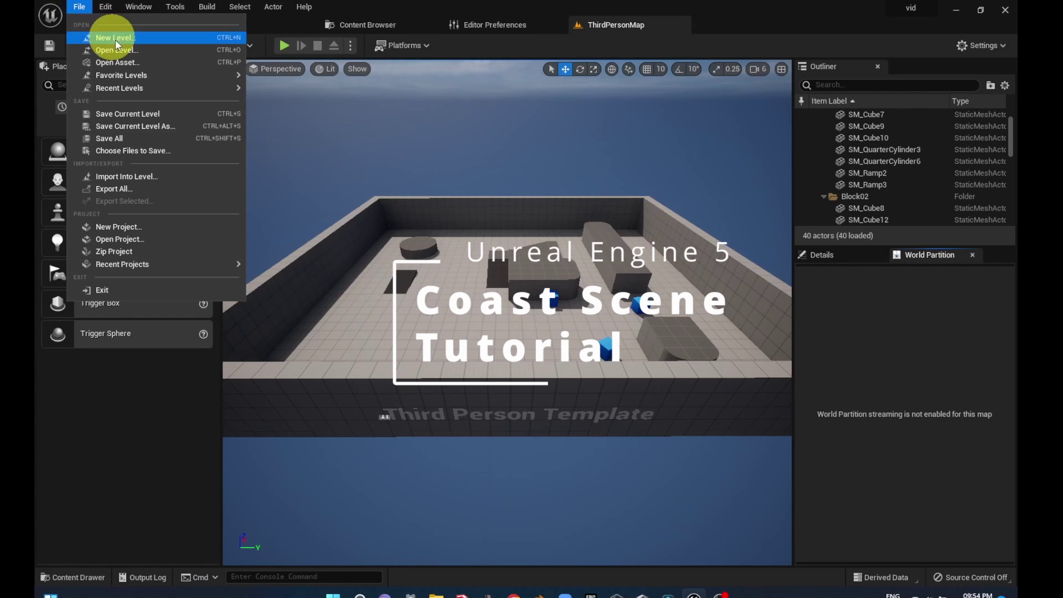
pyautogui.click(128, 41)
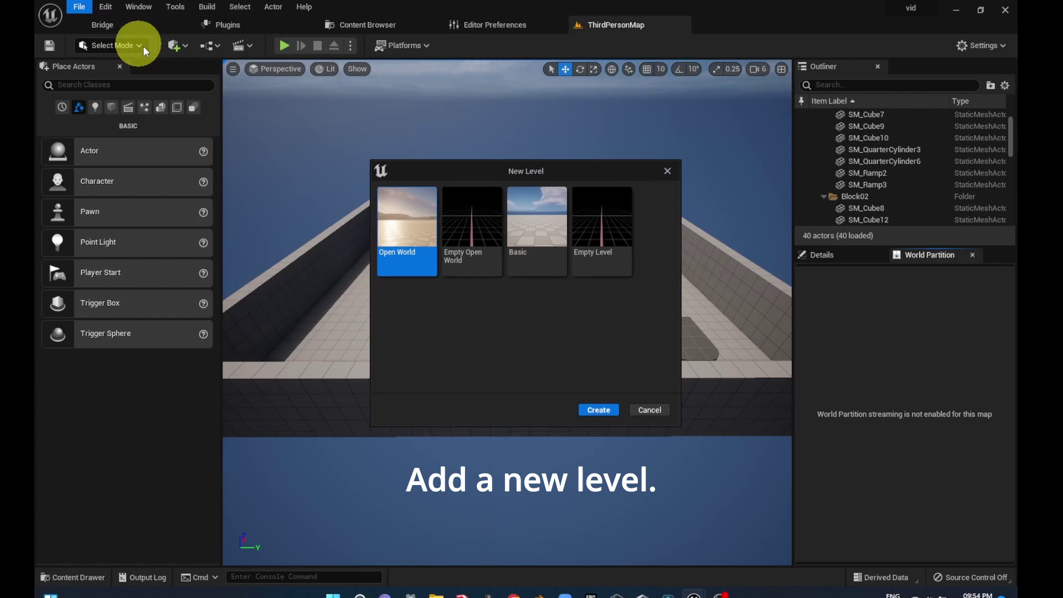
pyautogui.click(535, 229)
pyautogui.click(590, 408)
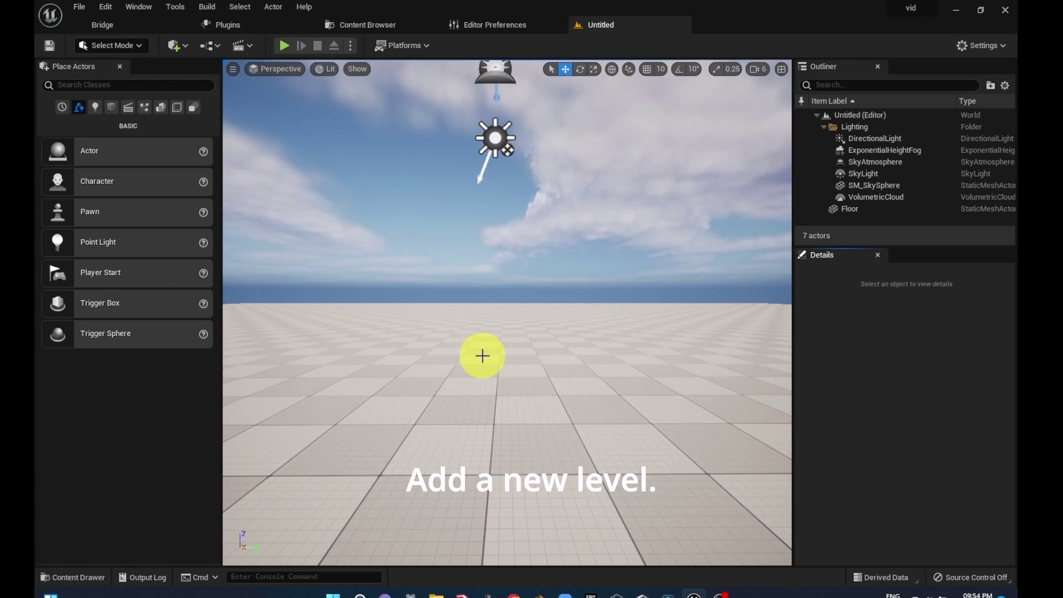
pyautogui.moveTo(482, 356); pyautogui.dragTo(411, 280, button='right')
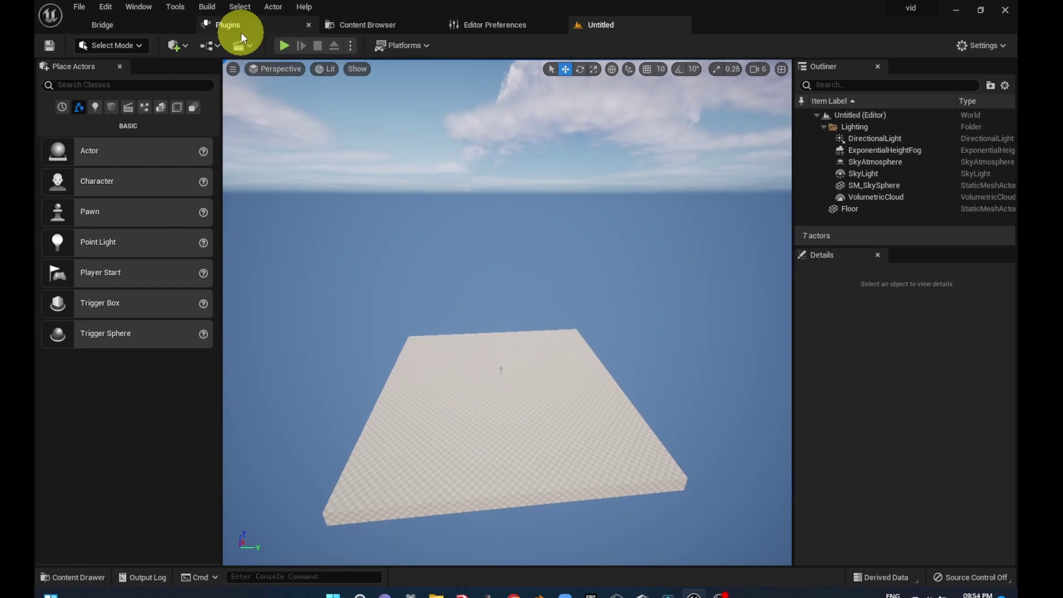
# Find the Water plugin in the Plugins list and enable it
pyautogui.click(241, 32)
pyautogui.click(319, 53)
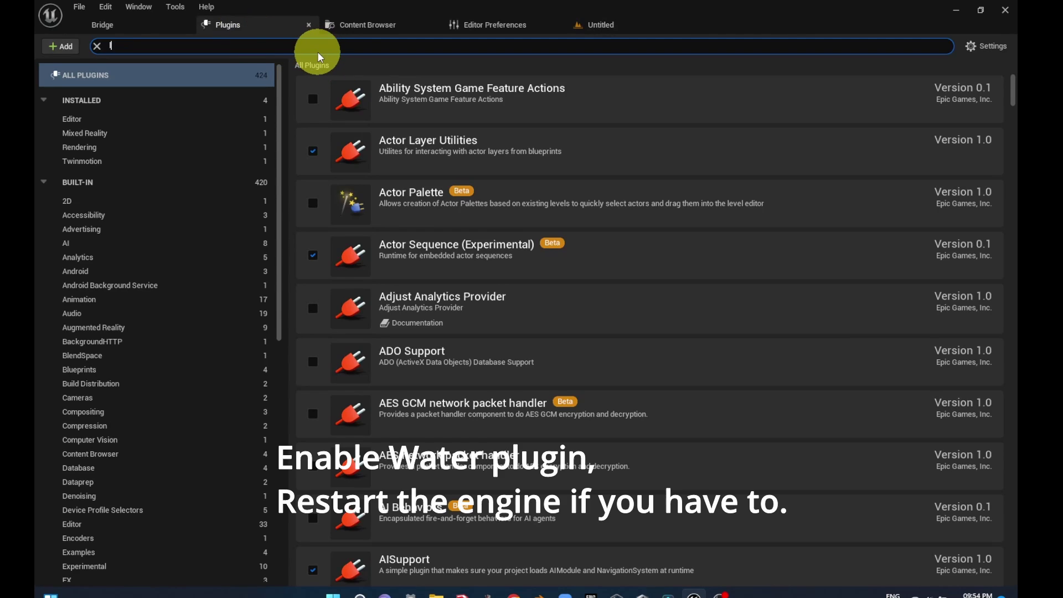
pyautogui.write('landsca')
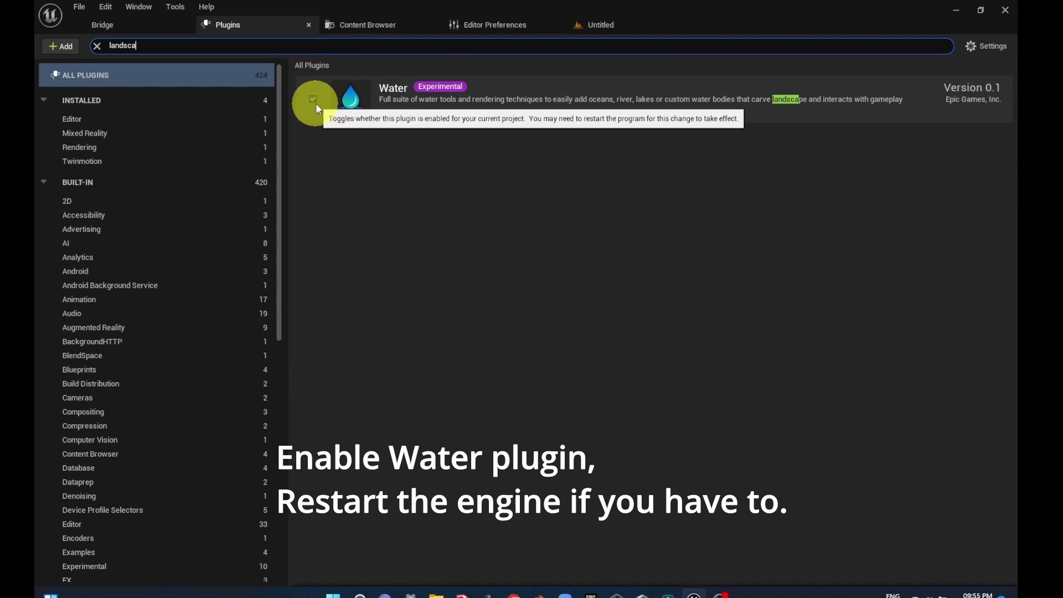
pyautogui.click(516, 29)
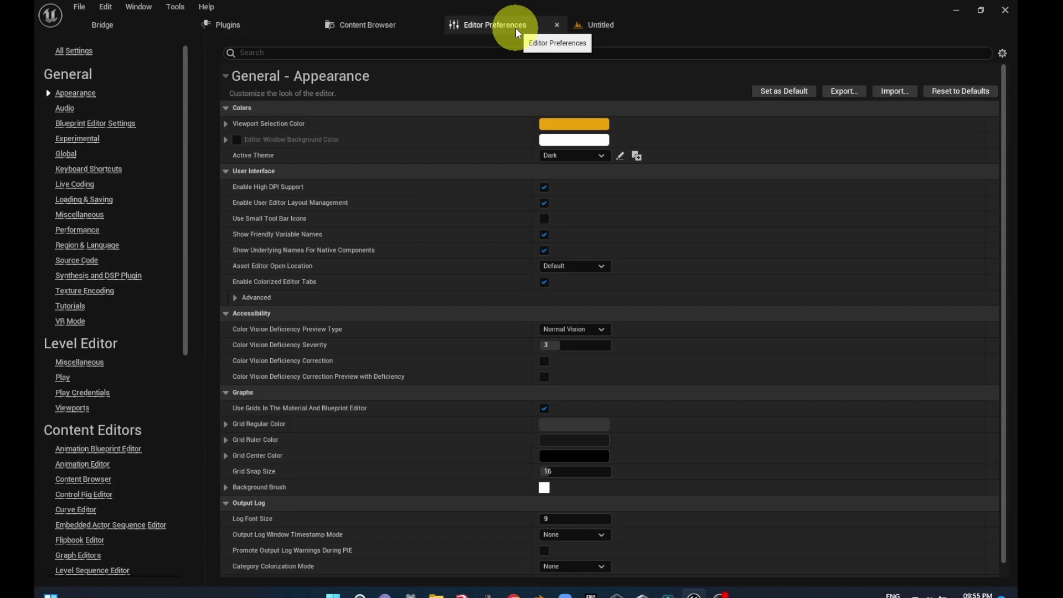
# Back in the level, select the default Floor and delete it
pyautogui.click(573, 30)
pyautogui.moveTo(515, 153)
pyautogui.mouseDown(button='right')
pyautogui.moveTo(463, 306)
pyautogui.moveTo(434, 316)
pyautogui.mouseUp(button='right')
pyautogui.click(434, 315)
pyautogui.press('Delete')
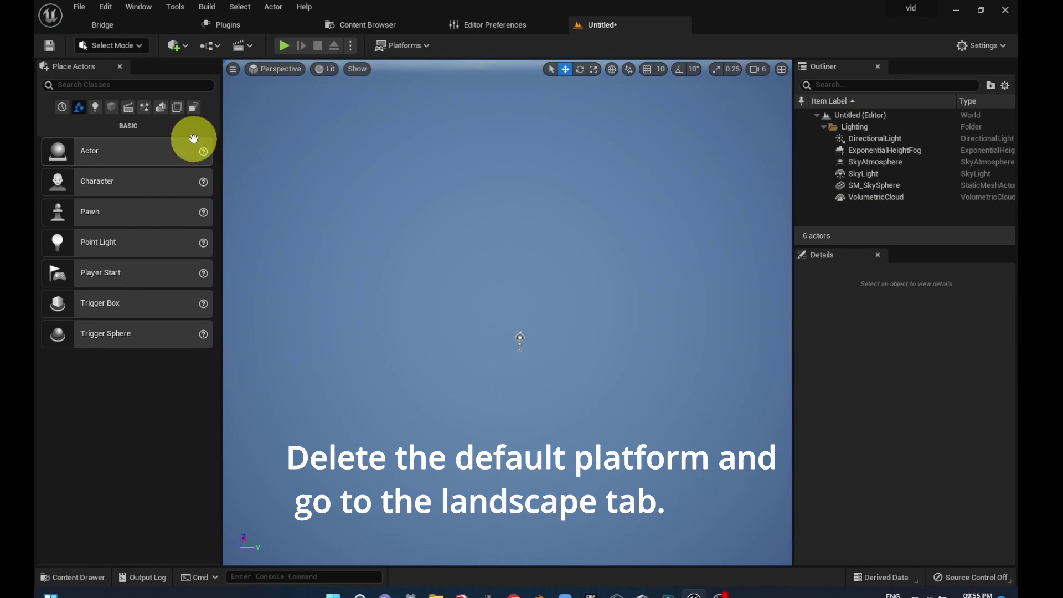
# In Landscape Mode, create a flat landscape with edit layers enabled, then return to Select Mode
pyautogui.click(114, 46)
pyautogui.click(122, 77)
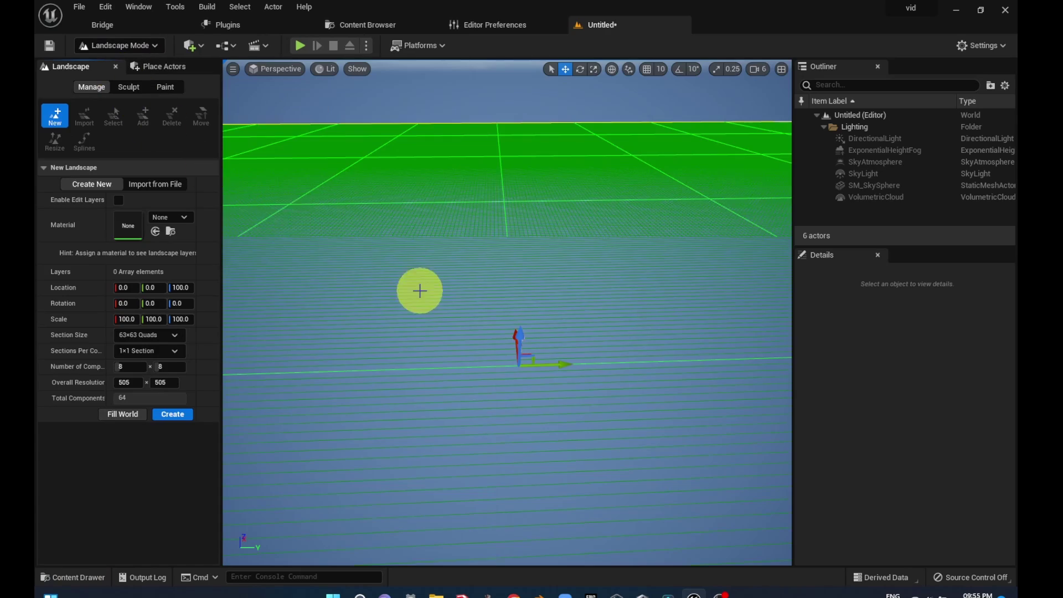
pyautogui.moveTo(418, 289); pyautogui.dragTo(420, 275, button='right')
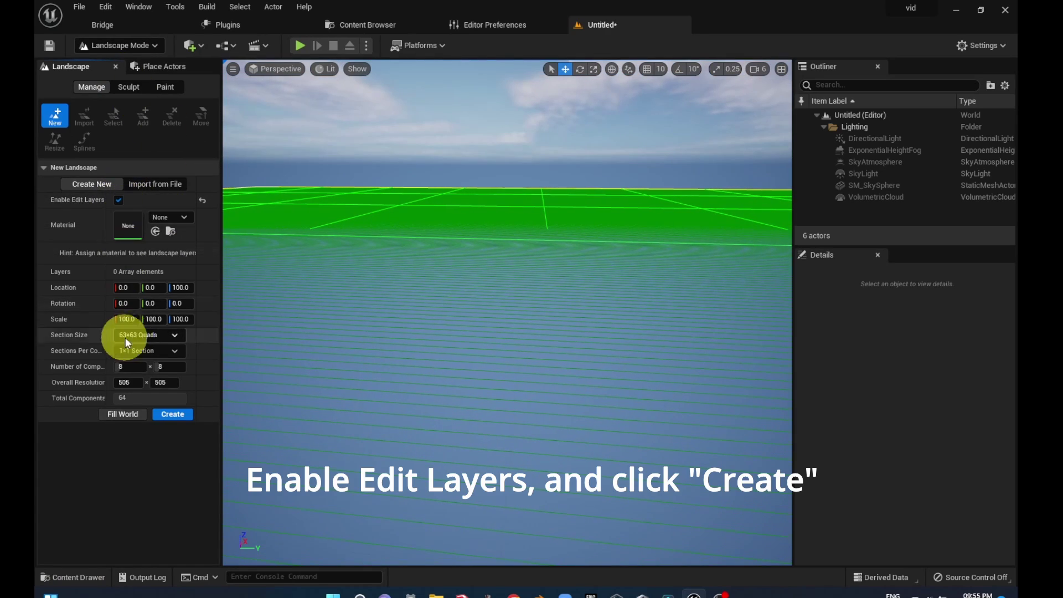
pyautogui.click(165, 414)
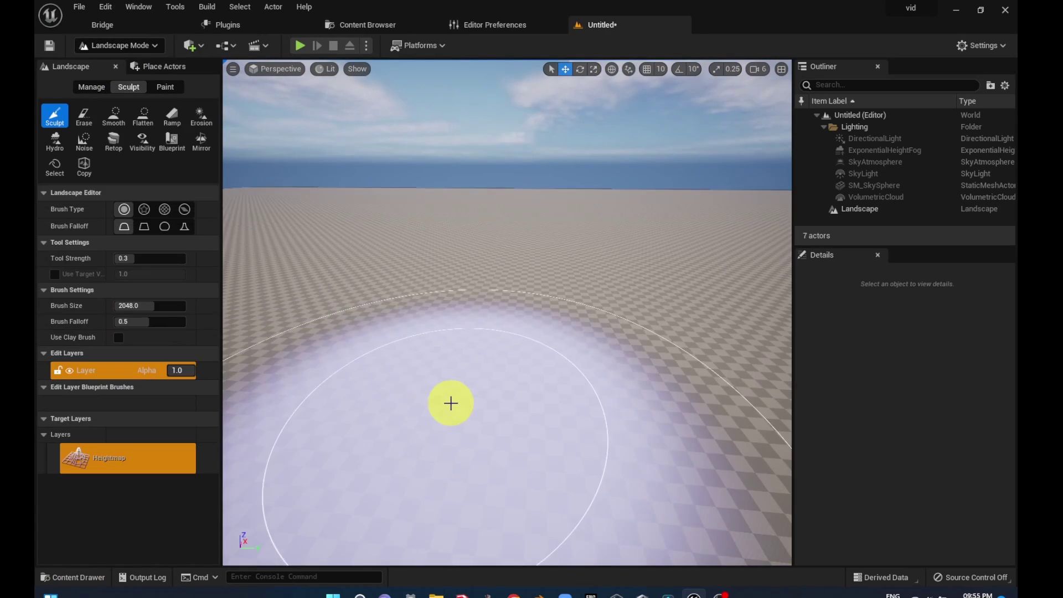
pyautogui.moveTo(451, 403)
pyautogui.mouseDown(button='right')
pyautogui.moveTo(450, 387)
pyautogui.moveTo(707, 349)
pyautogui.moveTo(554, 356)
pyautogui.mouseUp(button='right')
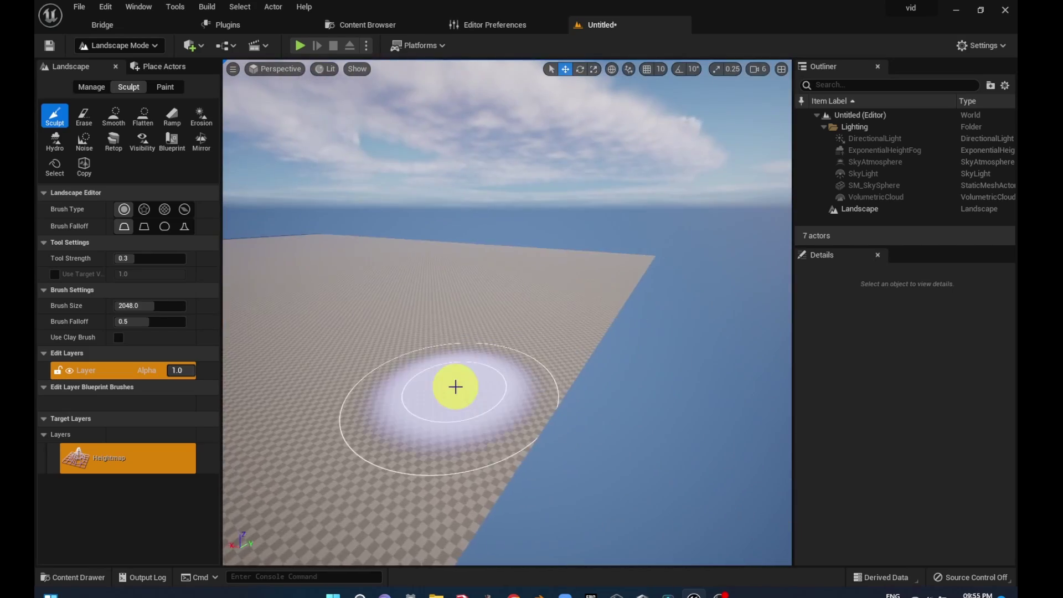
pyautogui.moveTo(456, 385); pyautogui.dragTo(439, 385, button='right')
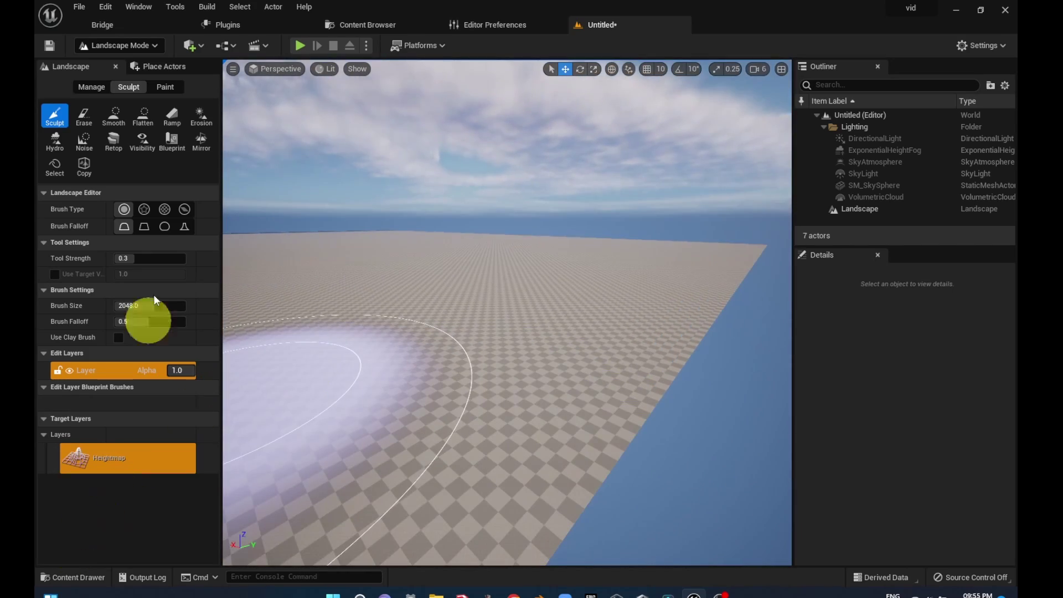
pyautogui.click(117, 63)
pyautogui.click(115, 60)
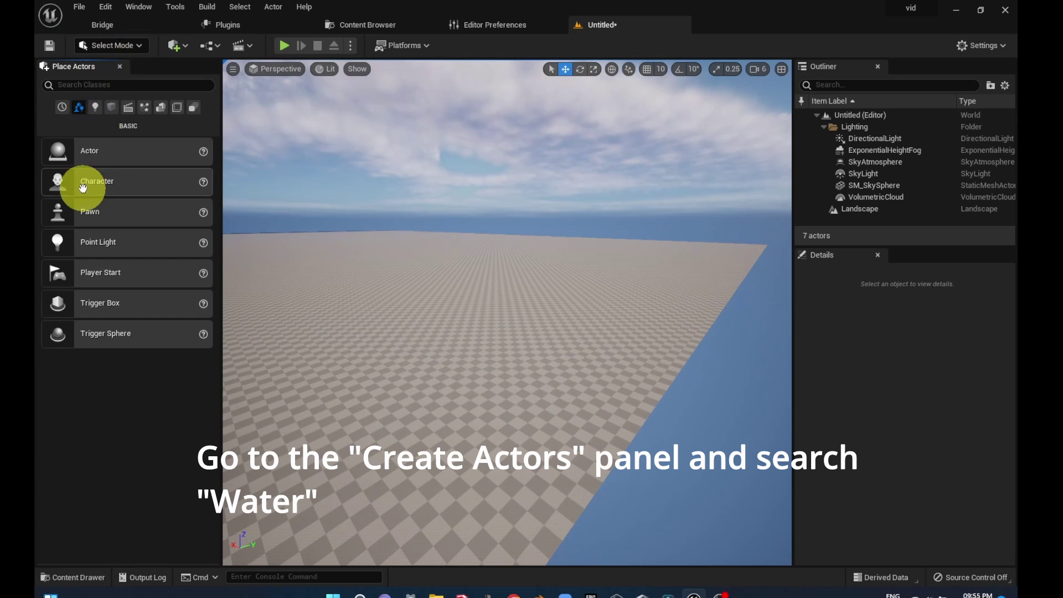
# Search Place Actors for 'water' and drag a Water Body Ocean onto the landscape
pyautogui.click(86, 85)
pyautogui.write('te')
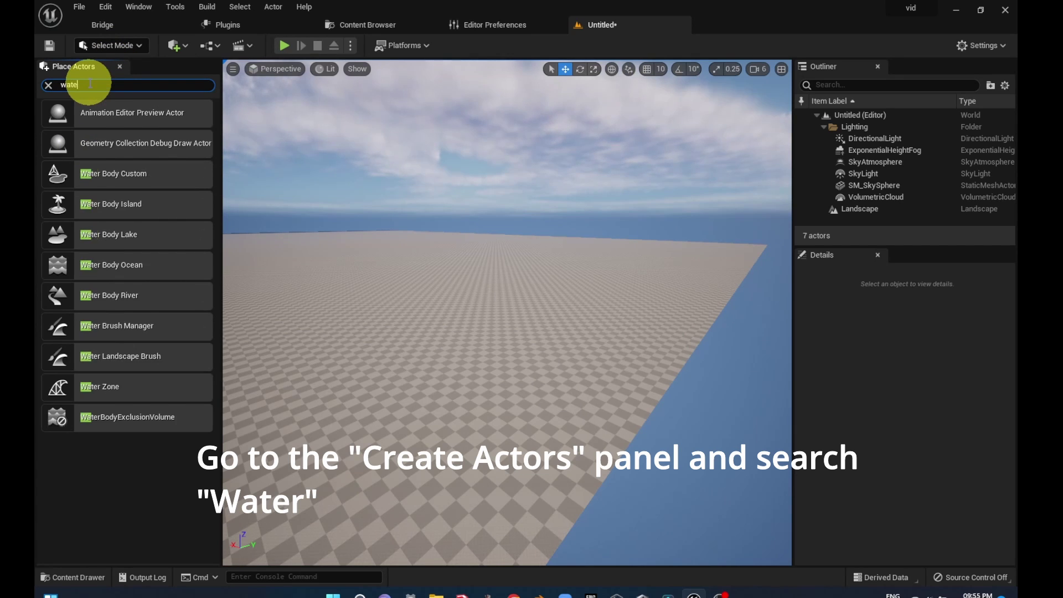
pyautogui.write('r')
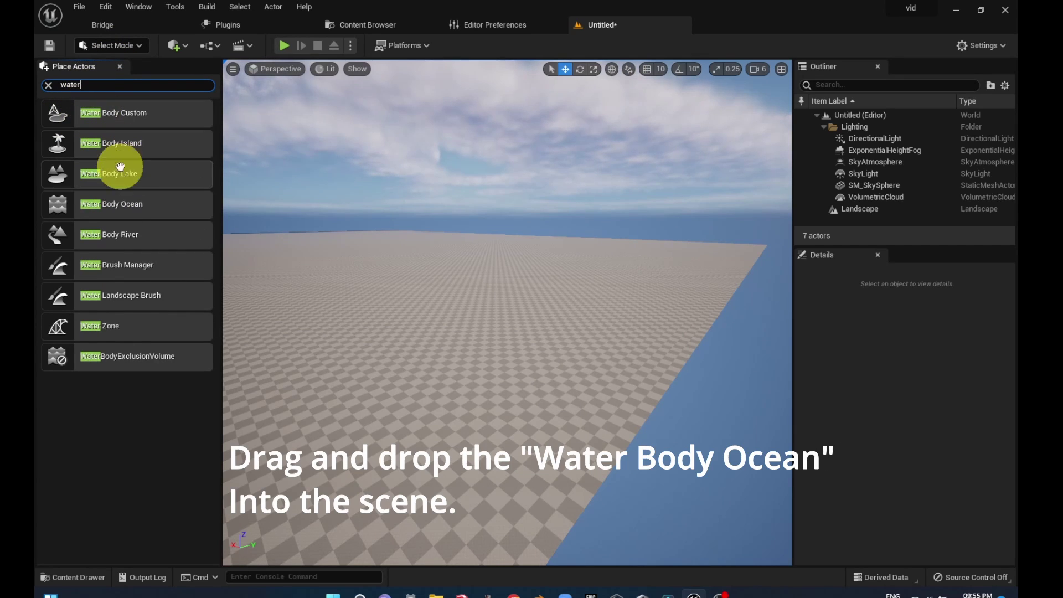
pyautogui.moveTo(122, 205)
pyautogui.mouseDown()
pyautogui.moveTo(343, 301)
pyautogui.moveTo(295, 273)
pyautogui.mouseUp()
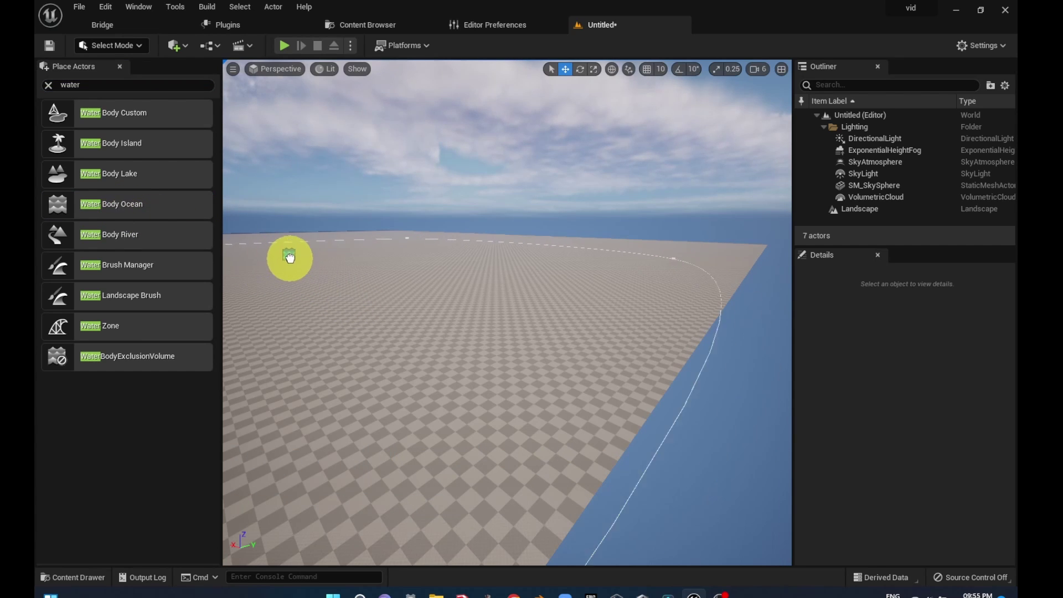
# Drop the ocean, focus it, and drag its spline points into a clean shoreline against the landscape
pyautogui.moveTo(296, 257); pyautogui.dragTo(295, 255)
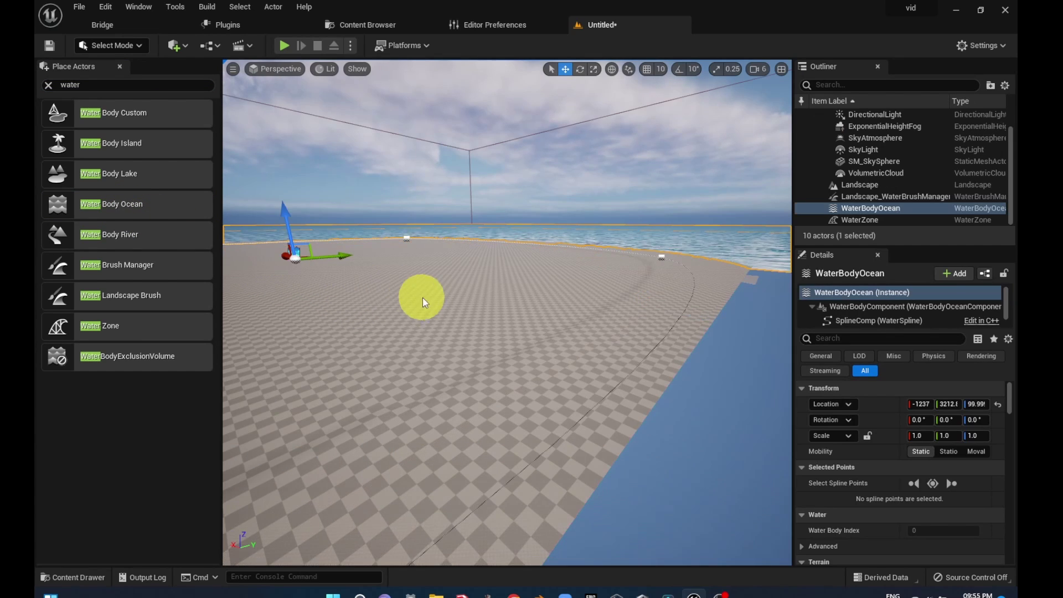
pyautogui.press('f')
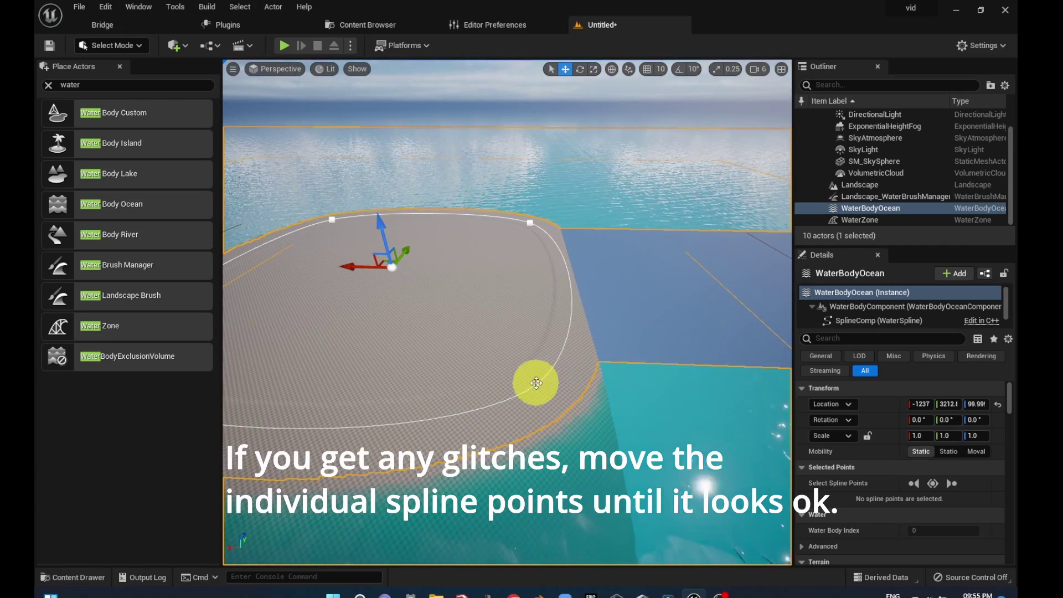
pyautogui.click(536, 384)
pyautogui.moveTo(511, 384); pyautogui.dragTo(337, 376)
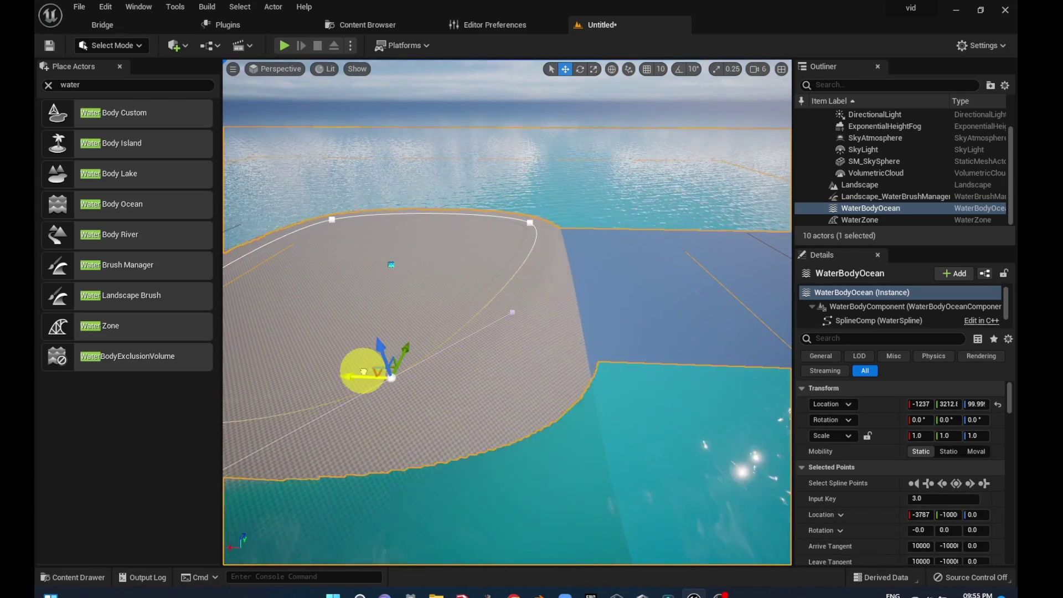
pyautogui.moveTo(404, 379); pyautogui.dragTo(465, 264, button='right')
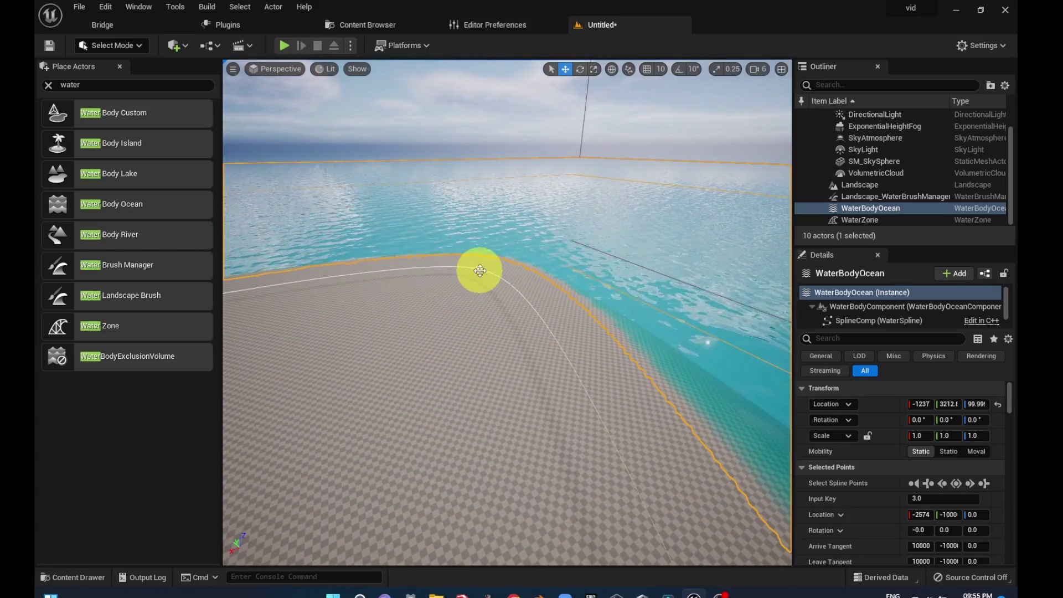
pyautogui.moveTo(419, 294); pyautogui.dragTo(408, 299)
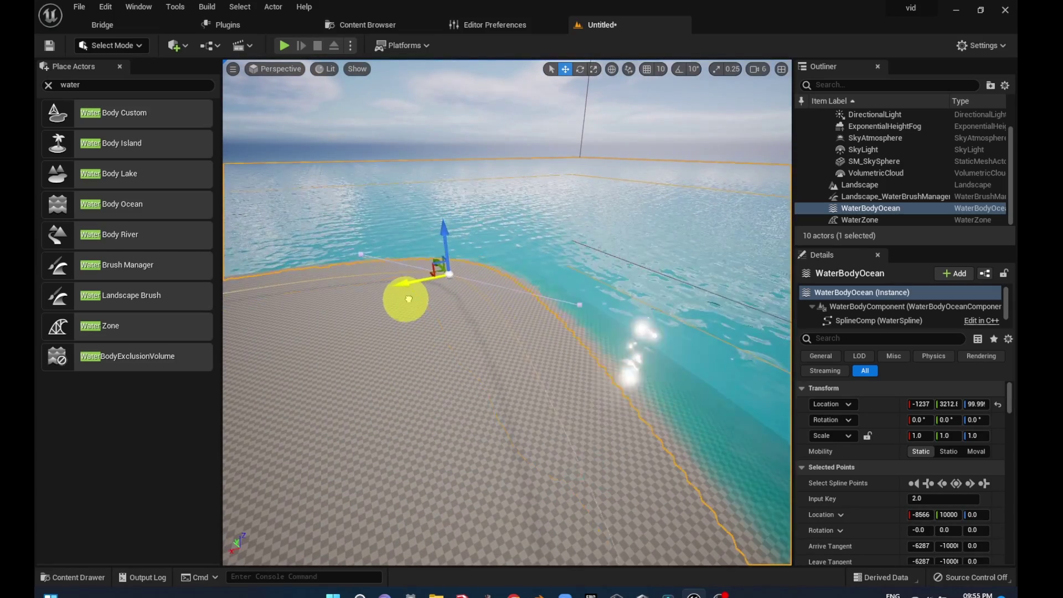
pyautogui.moveTo(401, 302); pyautogui.dragTo(320, 282, button='right')
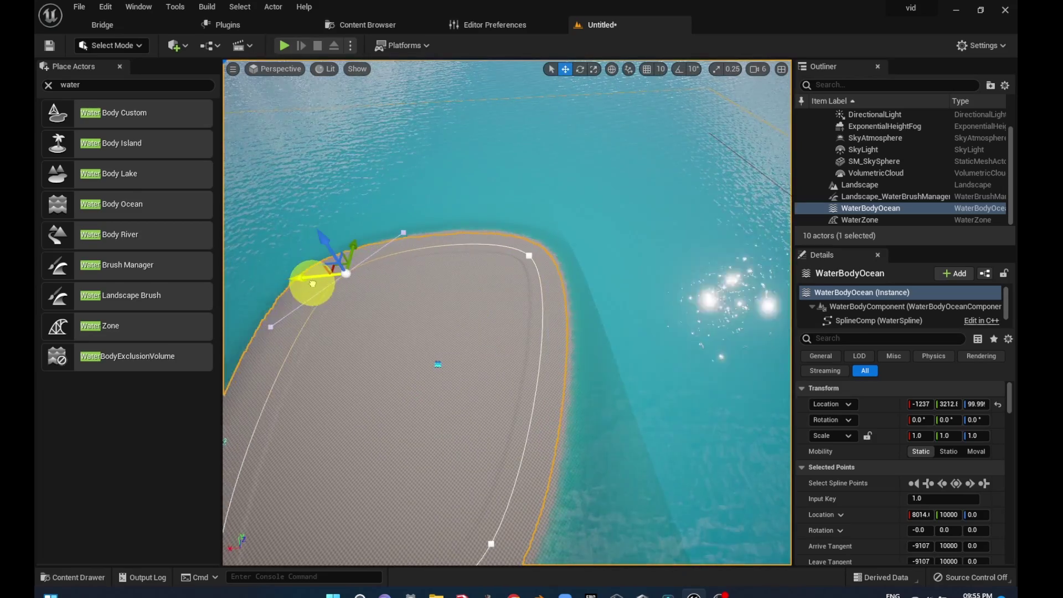
pyautogui.moveTo(291, 284); pyautogui.dragTo(707, 266, button='right')
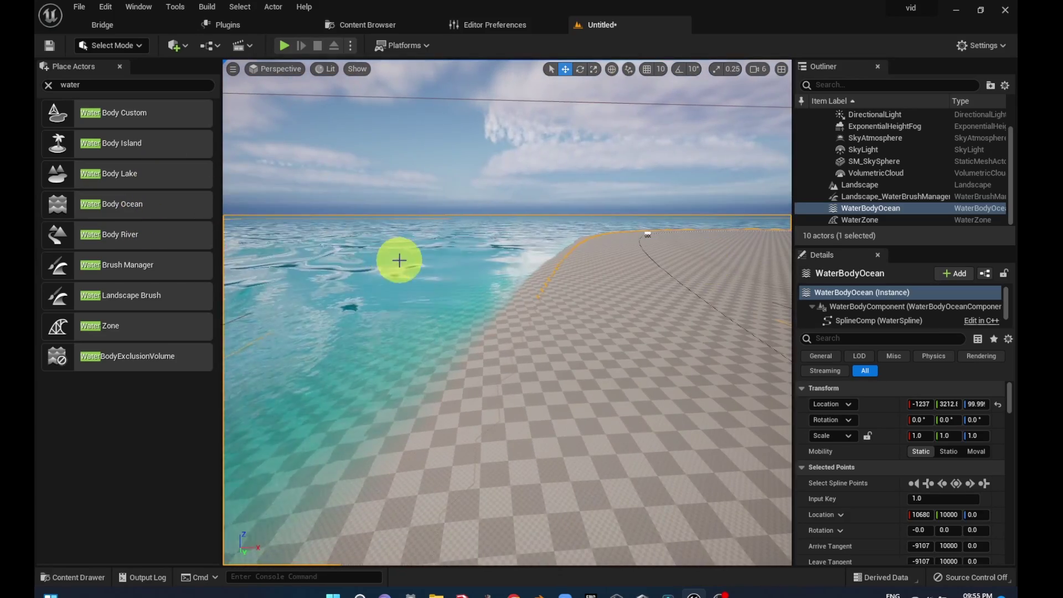
pyautogui.moveTo(399, 257); pyautogui.dragTo(399, 260, button='right')
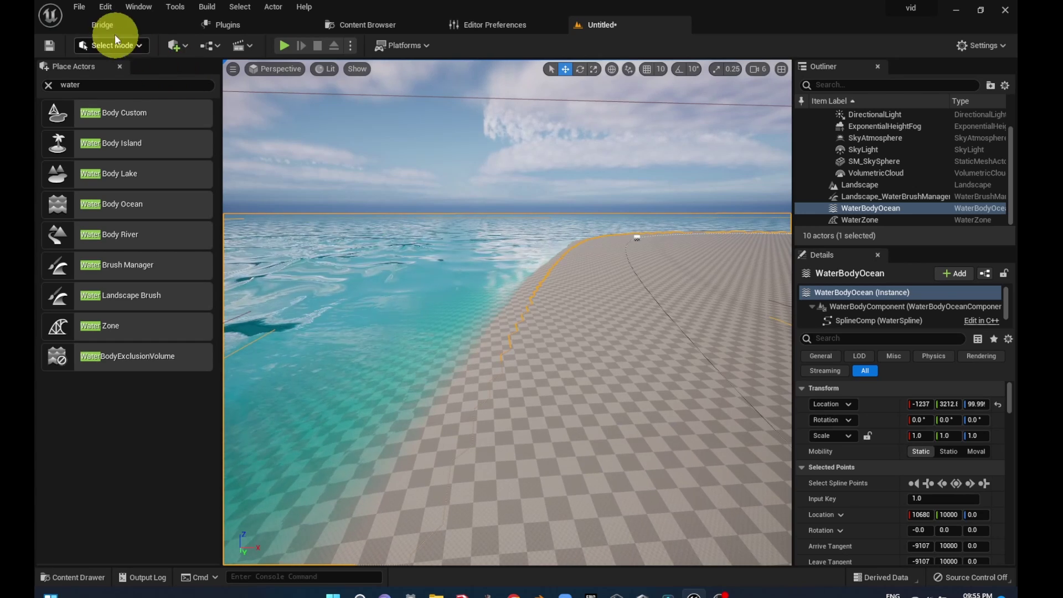
# Search Quixel Bridge for 'beach' assets
pyautogui.click(110, 29)
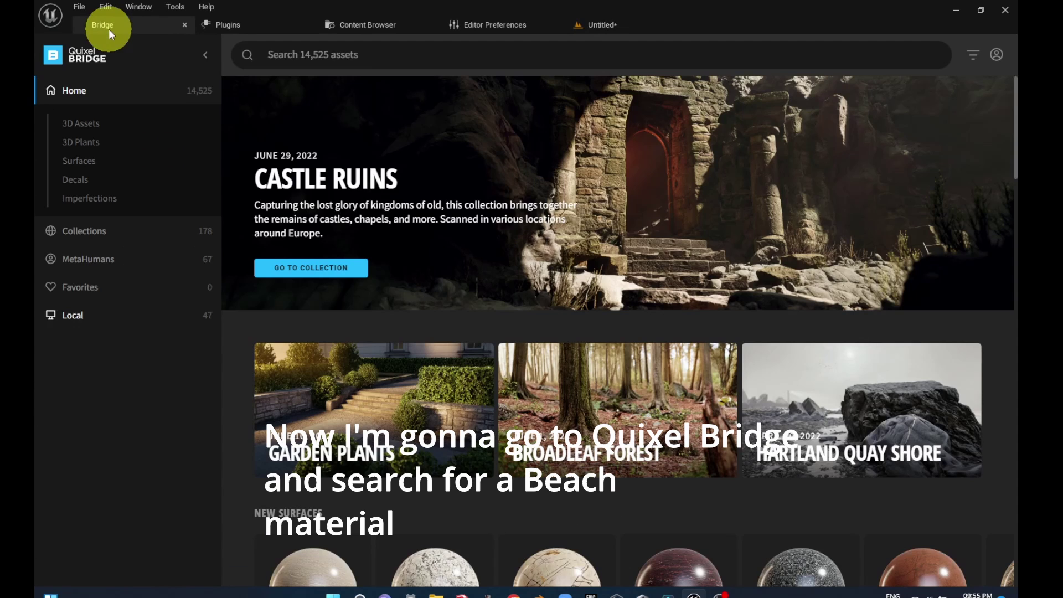
pyautogui.click(336, 67)
pyautogui.write('beach')
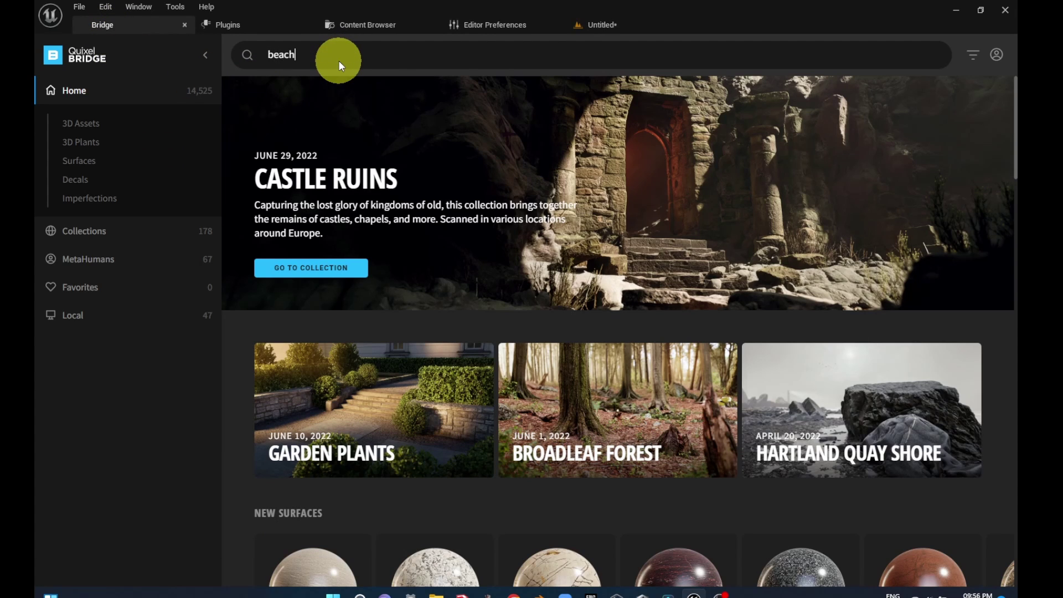
pyautogui.press('Return')
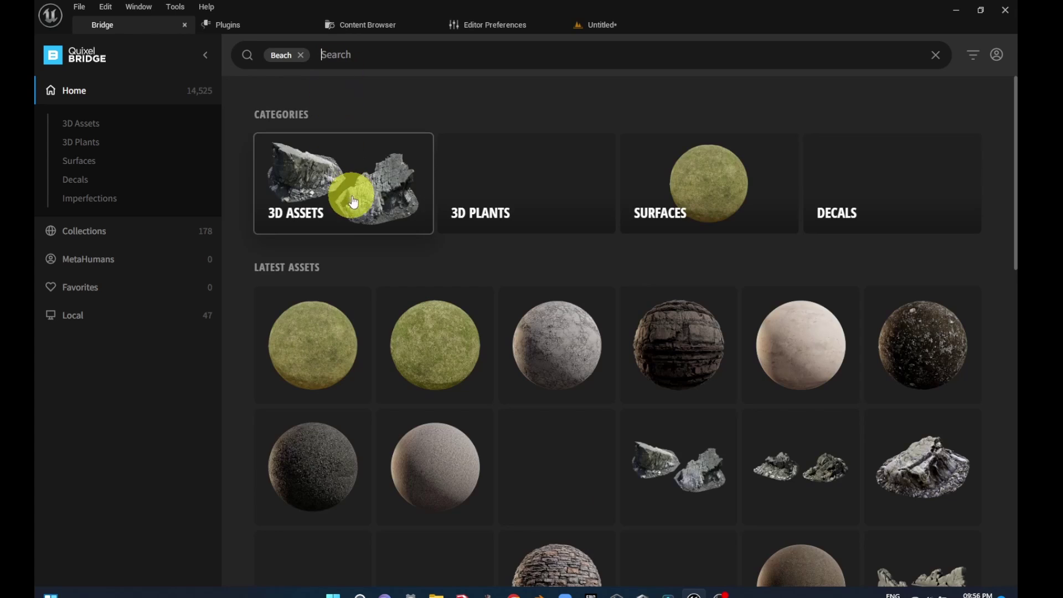
pyautogui.scroll(-2, 572, 343)
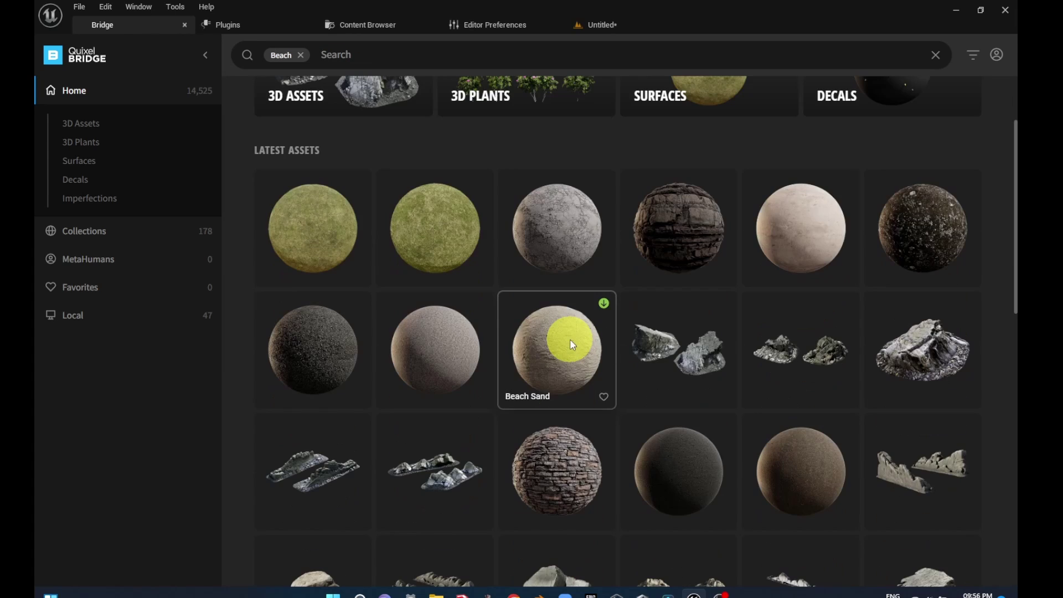
# Set the Beach Gravel surface to Medium Quality for download and return to the Untitled level
pyautogui.click(321, 340)
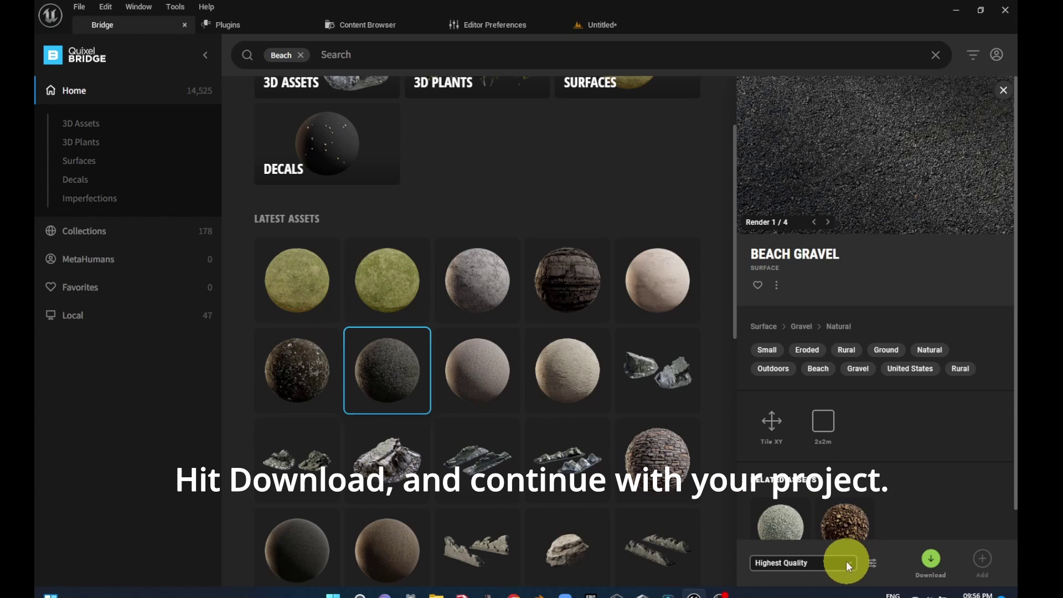
pyautogui.click(830, 564)
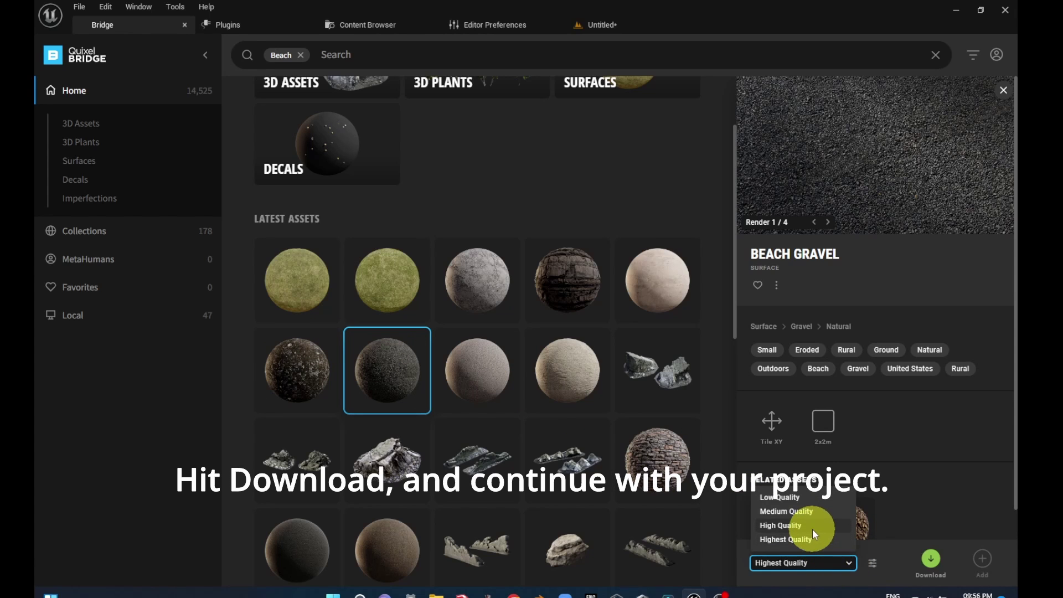
pyautogui.click(813, 513)
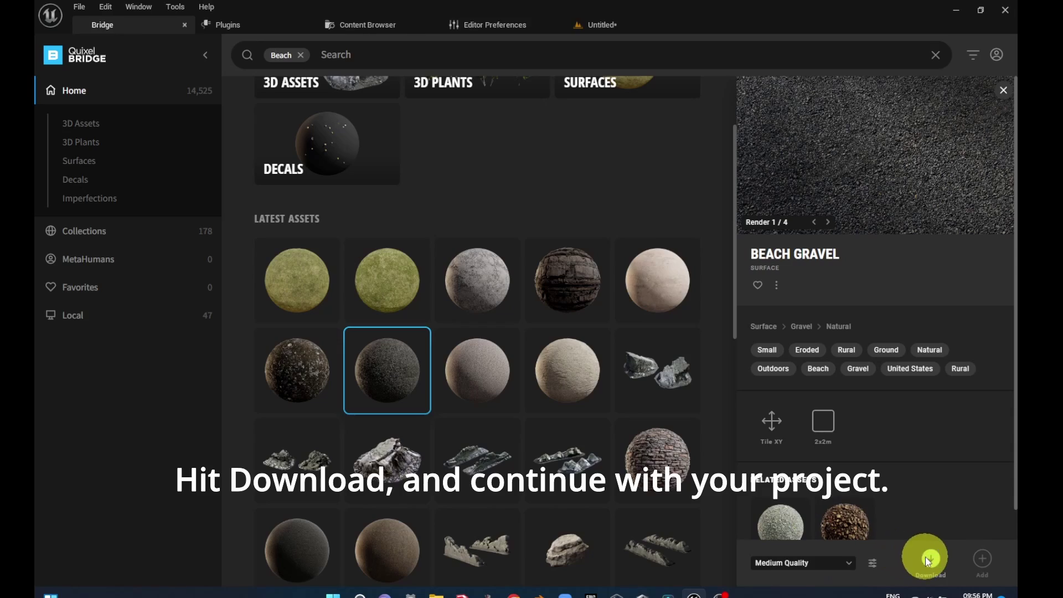
pyautogui.click(604, 30)
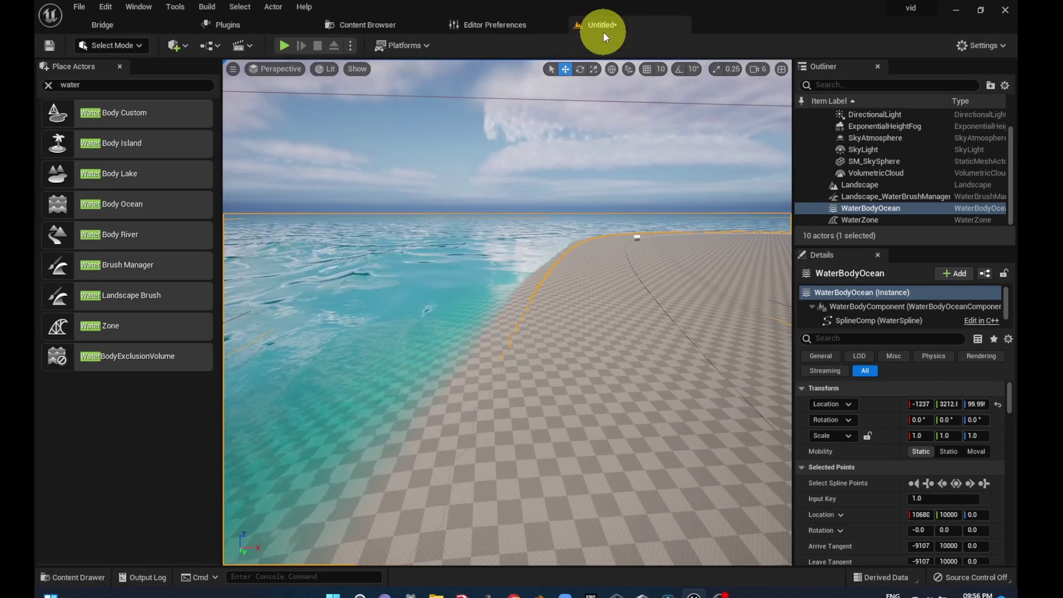
pyautogui.moveTo(577, 330)
pyautogui.mouseDown()
pyautogui.moveTo(503, 328)
pyautogui.moveTo(519, 334)
pyautogui.mouseUp()
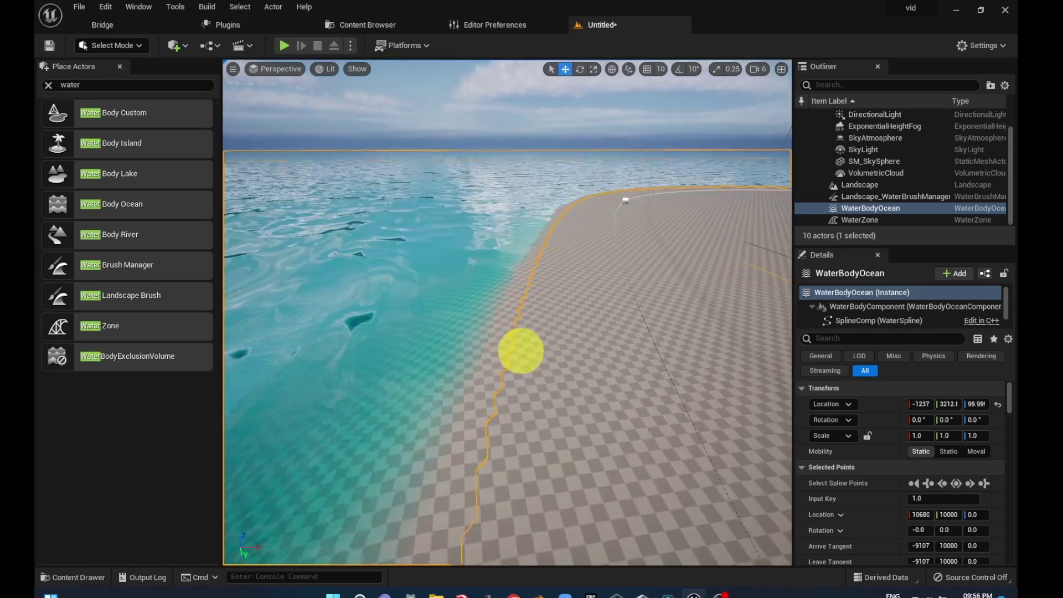
# In Bridge's local Megascans, add the Icelandic Rock Assembly to the project
pyautogui.click(102, 24)
pyautogui.click(110, 317)
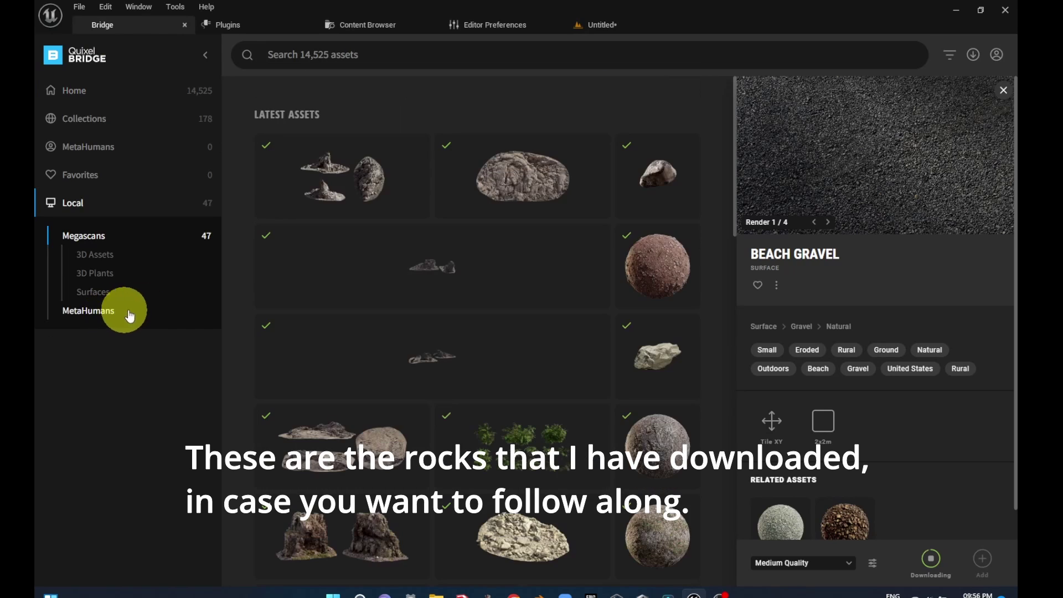
pyautogui.click(355, 193)
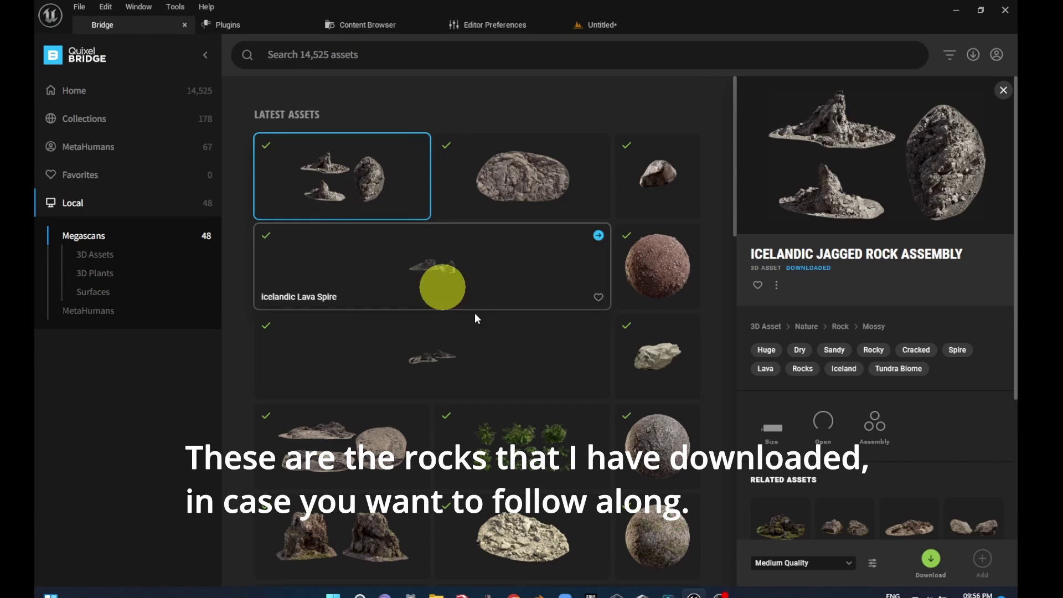
pyautogui.click(825, 563)
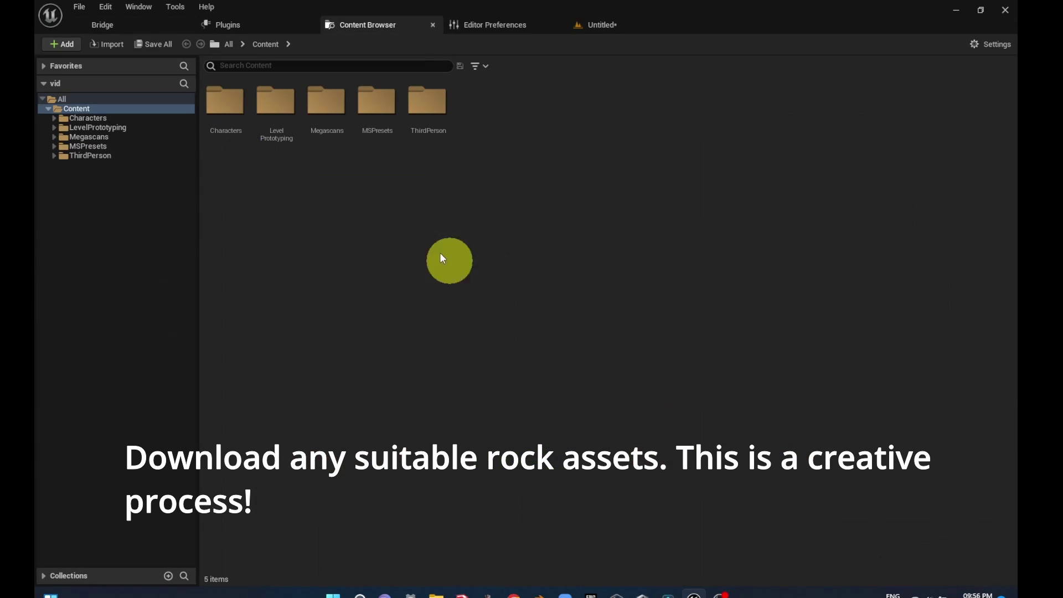
pyautogui.click(124, 33)
pyautogui.click(507, 191)
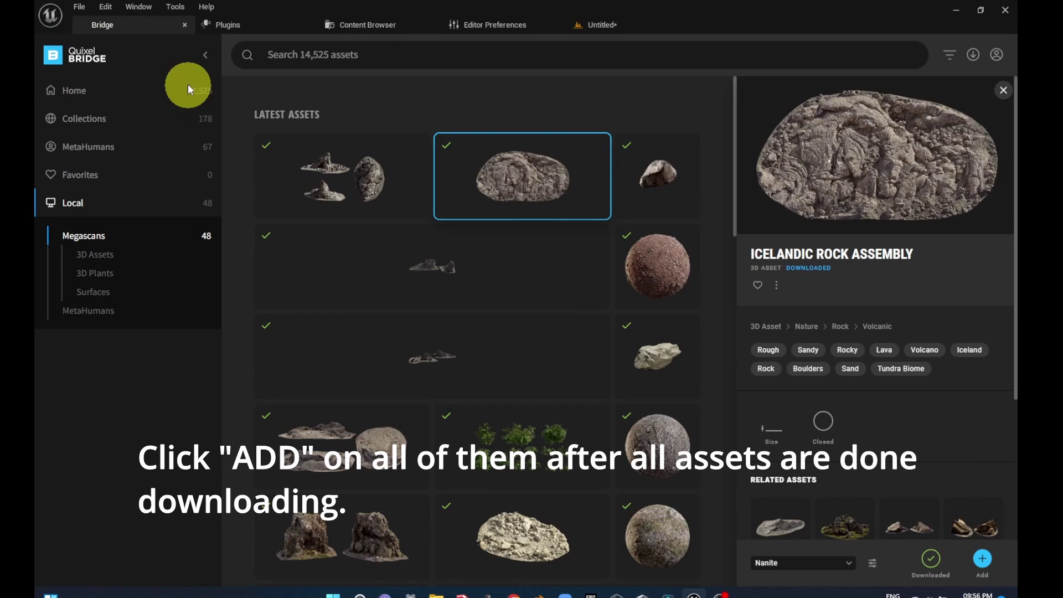
pyautogui.click(144, 27)
# Add the Icelandic Lava Spire and another Icelandic rock to the project
pyautogui.click(657, 176)
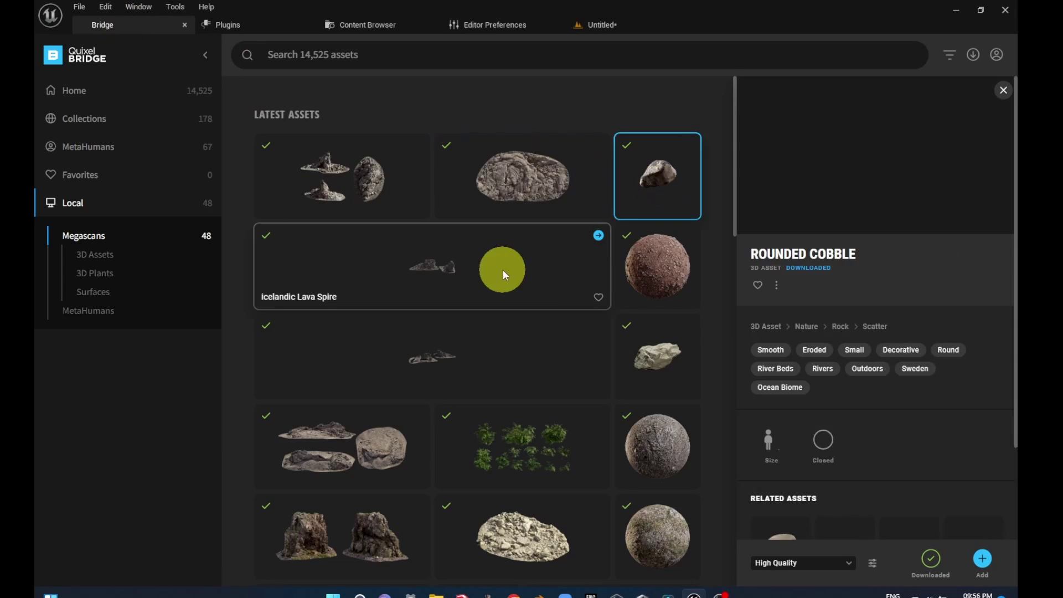
pyautogui.click(503, 269)
pyautogui.click(988, 561)
pyautogui.click(982, 559)
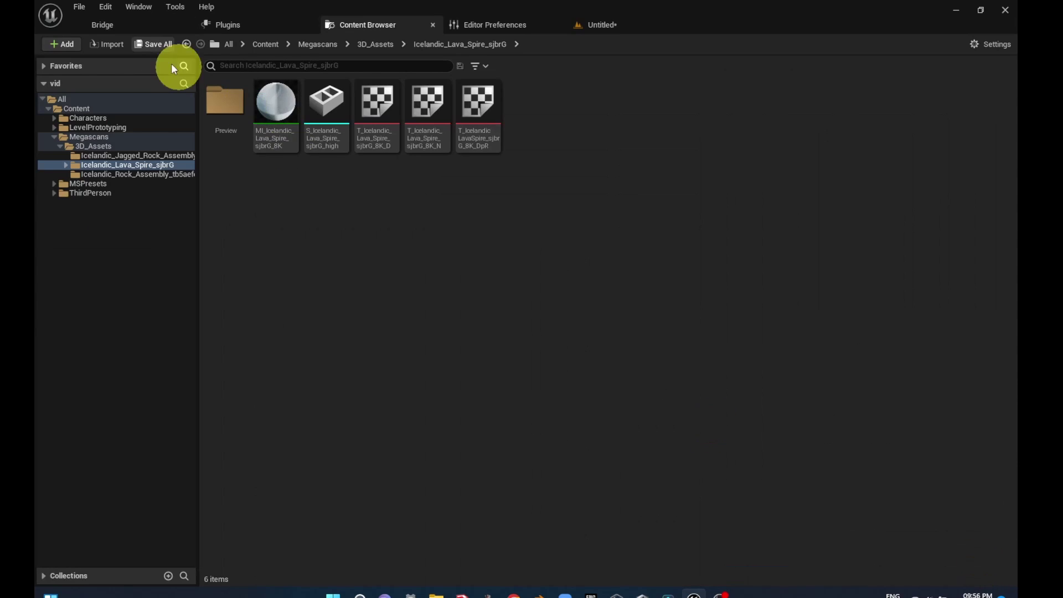
pyautogui.click(128, 25)
pyautogui.click(510, 195)
# Add the Huge Icelandic Rock Assembly and the Iceland Terrain Assembly to the project
pyautogui.click(486, 349)
pyautogui.click(982, 559)
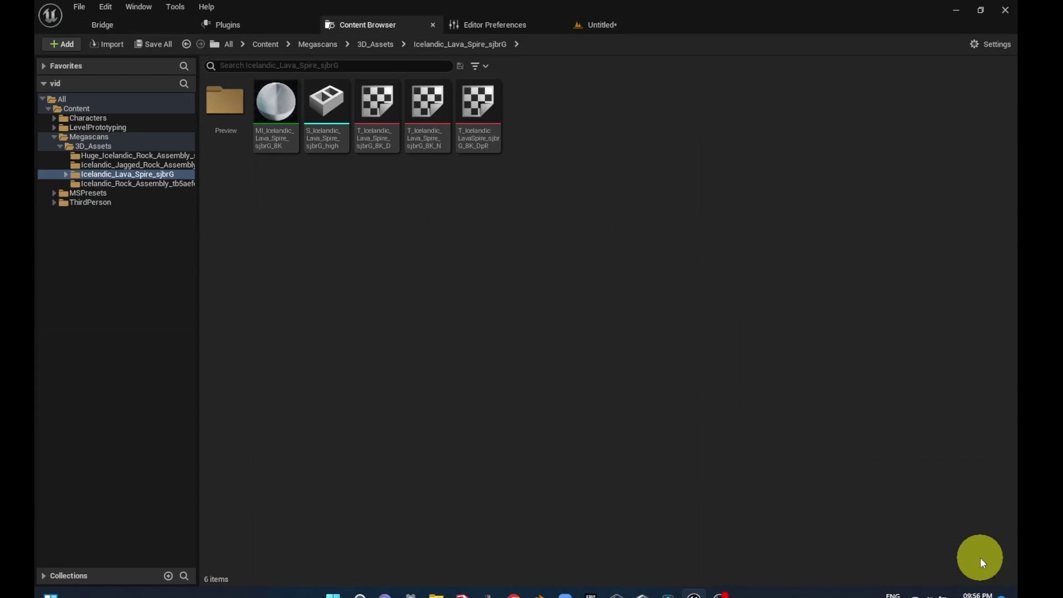
pyautogui.click(133, 25)
pyautogui.click(883, 527)
pyautogui.click(982, 558)
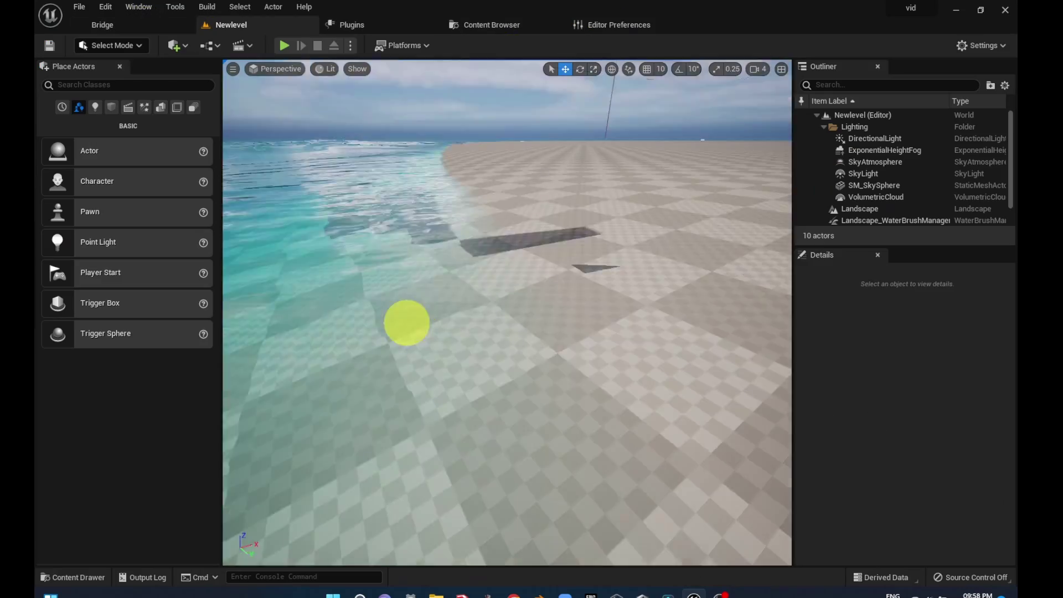
pyautogui.moveTo(407, 323)
pyautogui.mouseDown(button='right')
pyautogui.moveTo(647, 312)
pyautogui.moveTo(636, 299)
pyautogui.mouseUp(button='right')
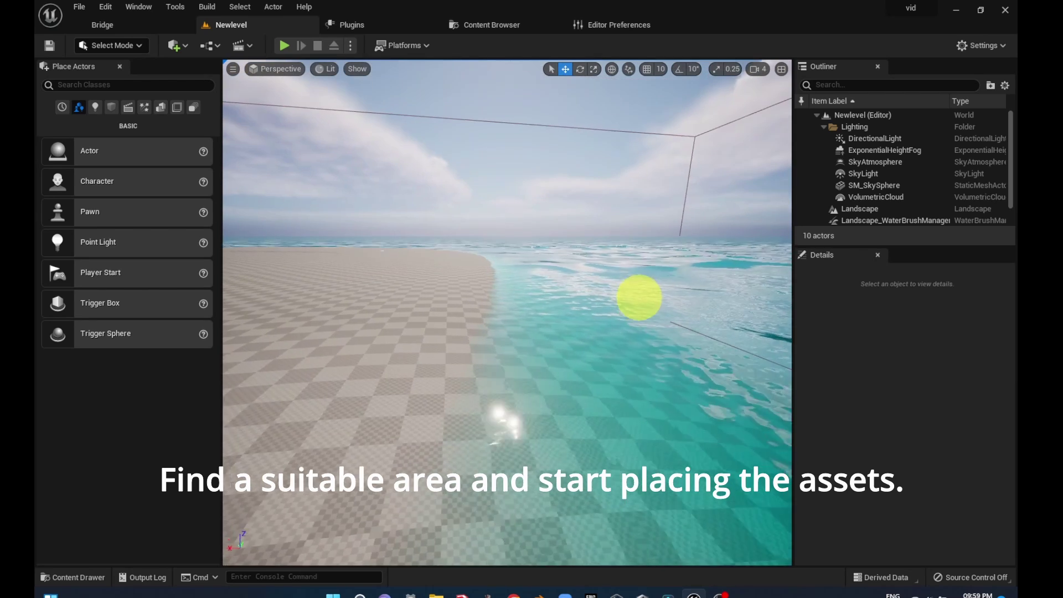
# Filter the Content Drawer to Static Mesh in Megascans and place the Icelandic Rock Assembly on the beach
pyautogui.click(70, 576)
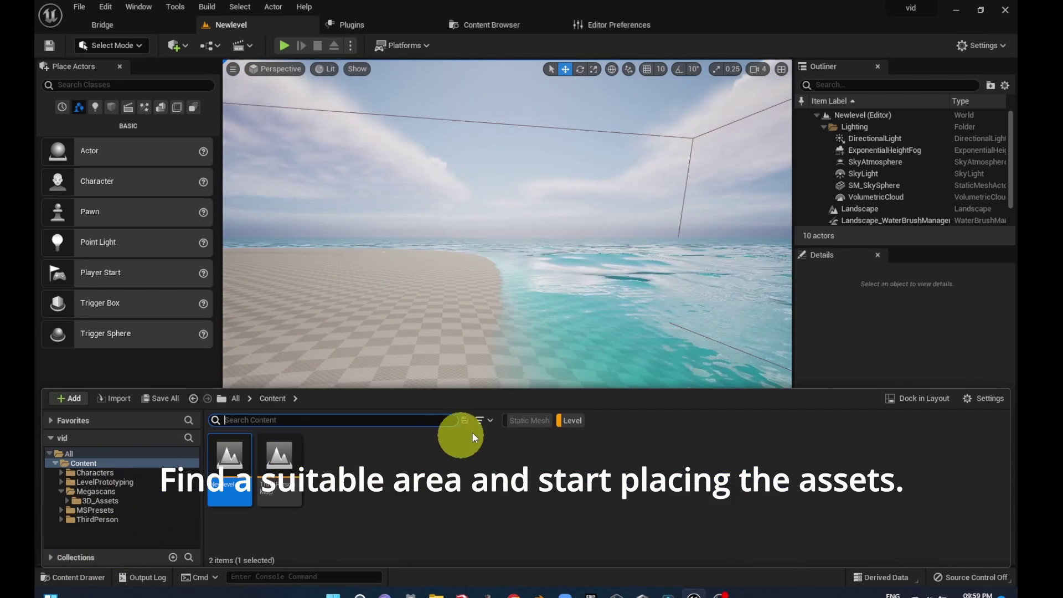
pyautogui.click(572, 420)
pyautogui.click(529, 421)
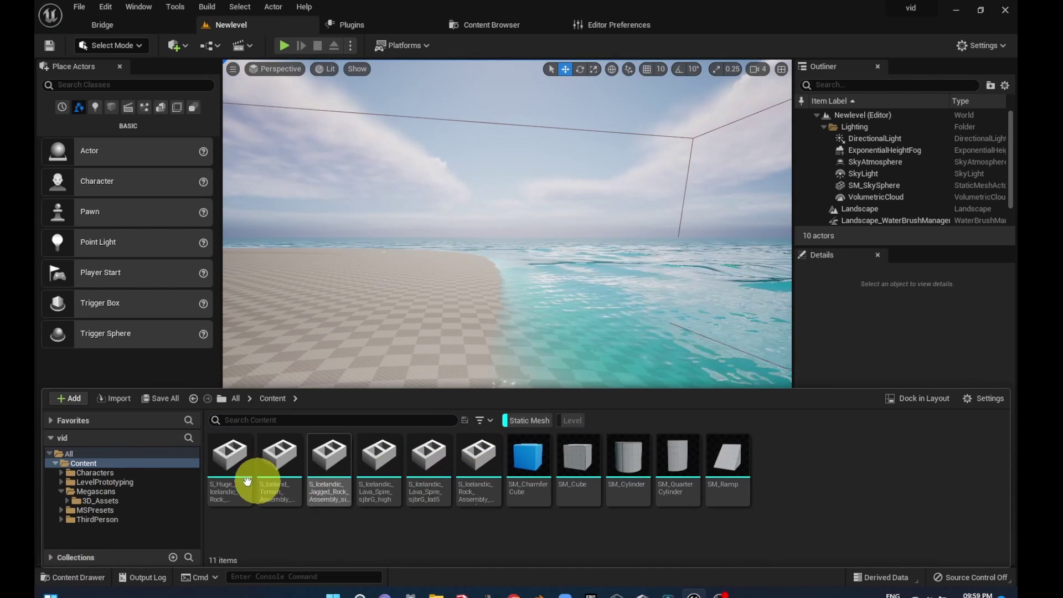
pyautogui.click(93, 493)
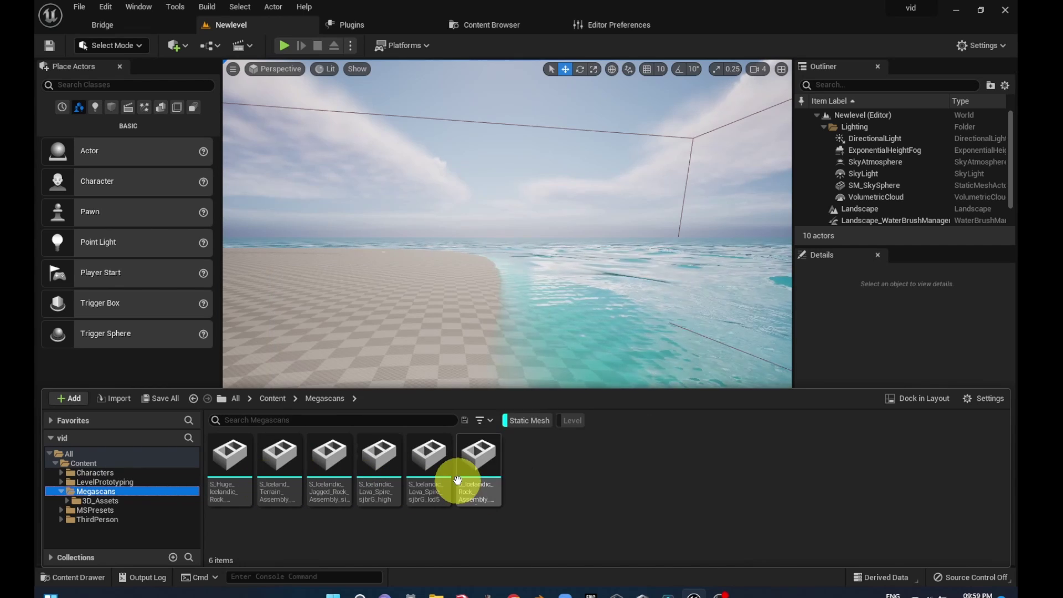
pyautogui.moveTo(465, 482); pyautogui.dragTo(456, 421)
pyautogui.moveTo(460, 351); pyautogui.dragTo(463, 334)
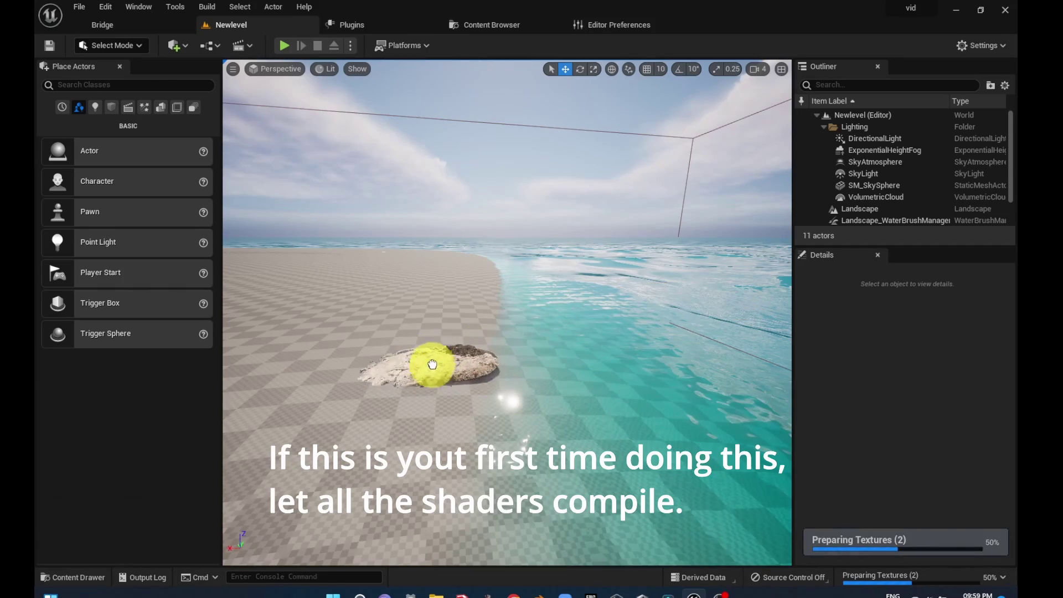
# Frame the placed rock, then drag the Icelandic Lava Spire into the scene beside it
pyautogui.click(433, 361)
pyautogui.press('f')
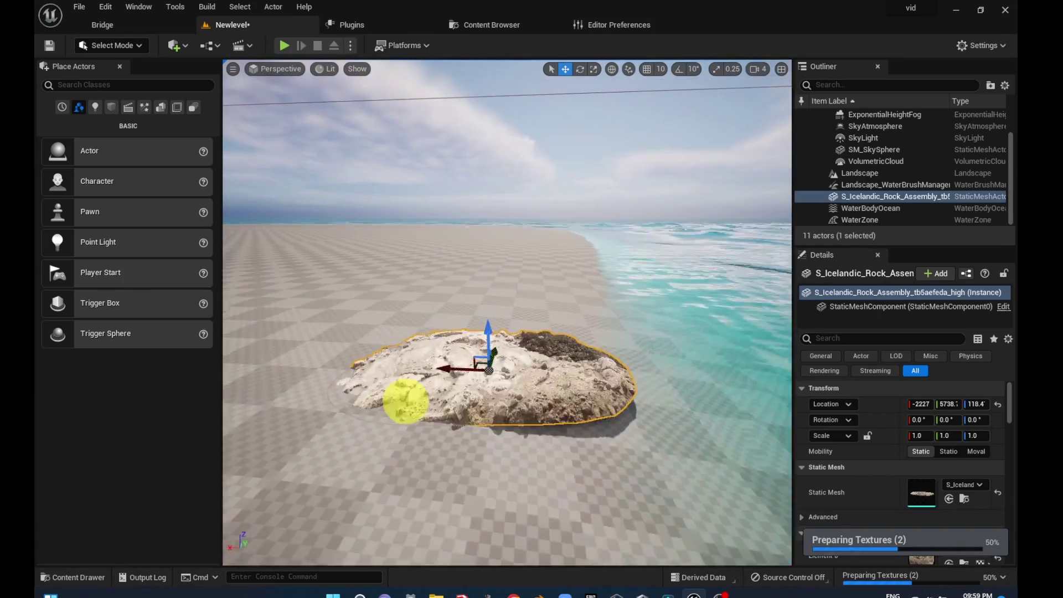
pyautogui.scroll(-3, 416, 408)
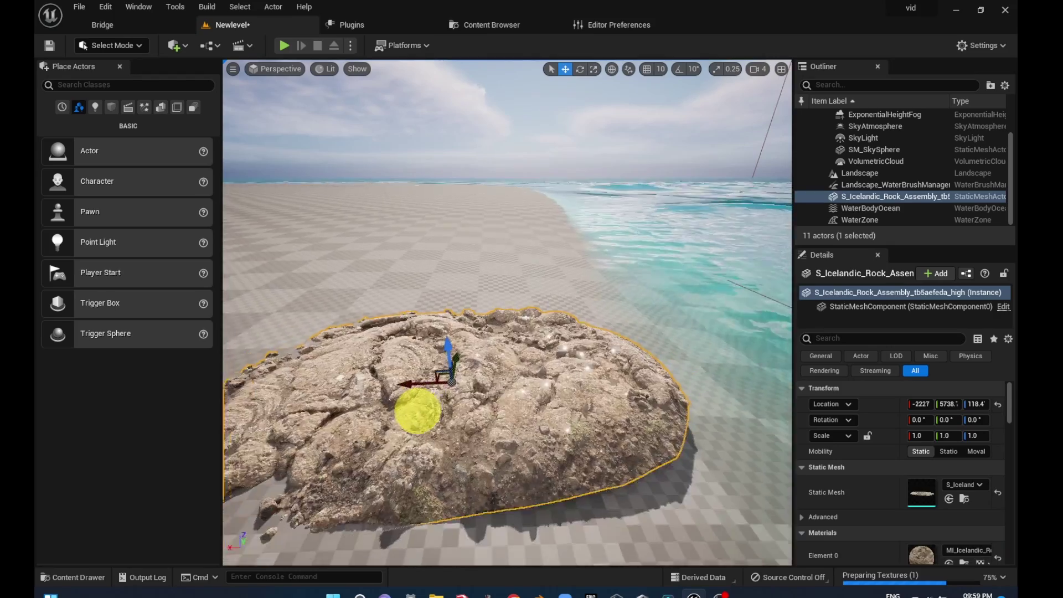
pyautogui.scroll(-3, 416, 410)
pyautogui.moveTo(417, 410); pyautogui.dragTo(415, 394)
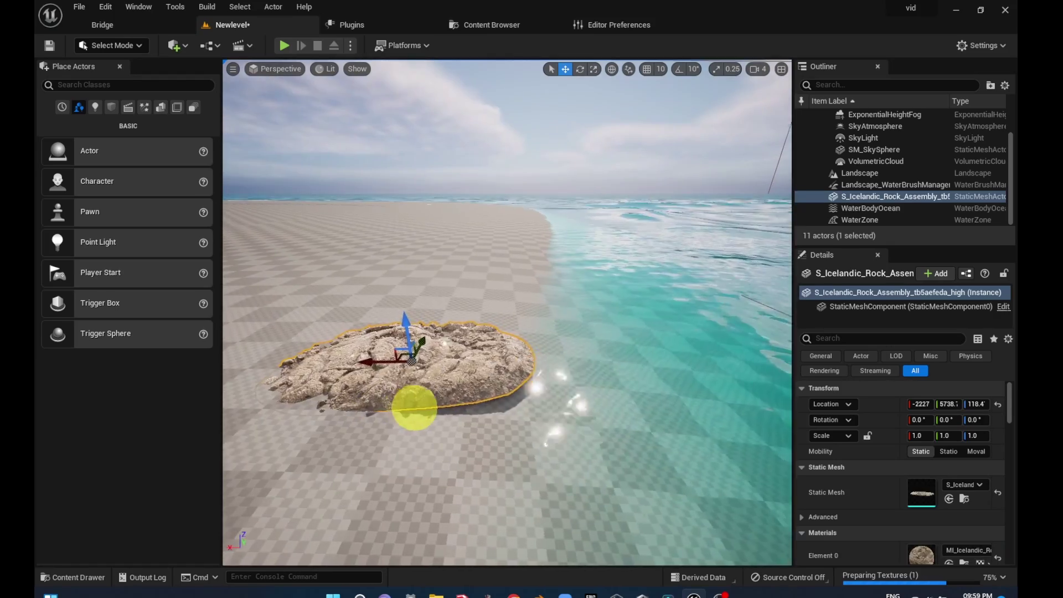
pyautogui.click(84, 581)
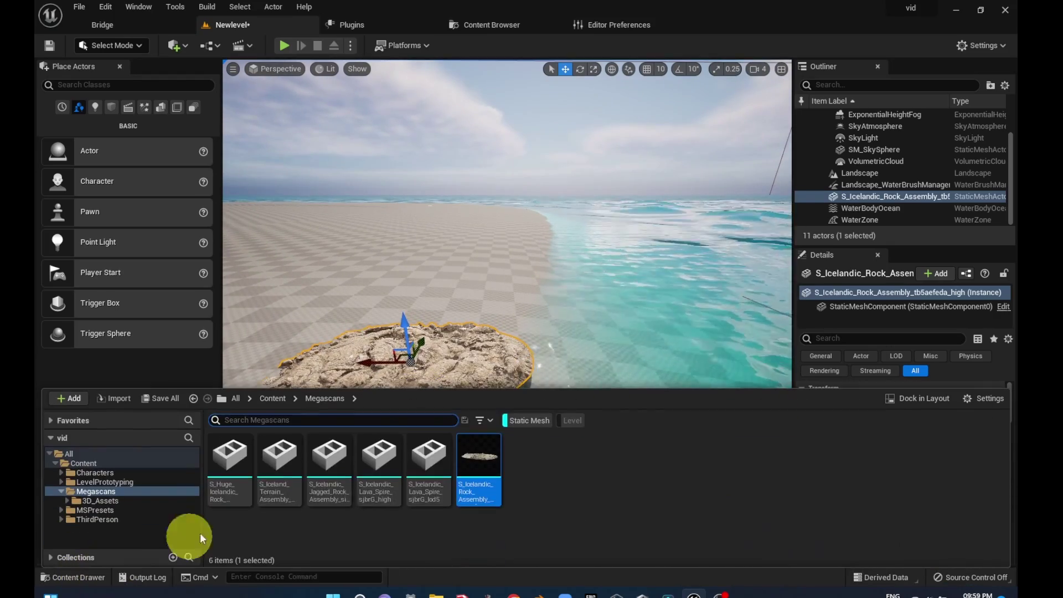
pyautogui.moveTo(379, 459)
pyautogui.mouseDown()
pyautogui.moveTo(370, 339)
pyautogui.moveTo(473, 294)
pyautogui.mouseUp()
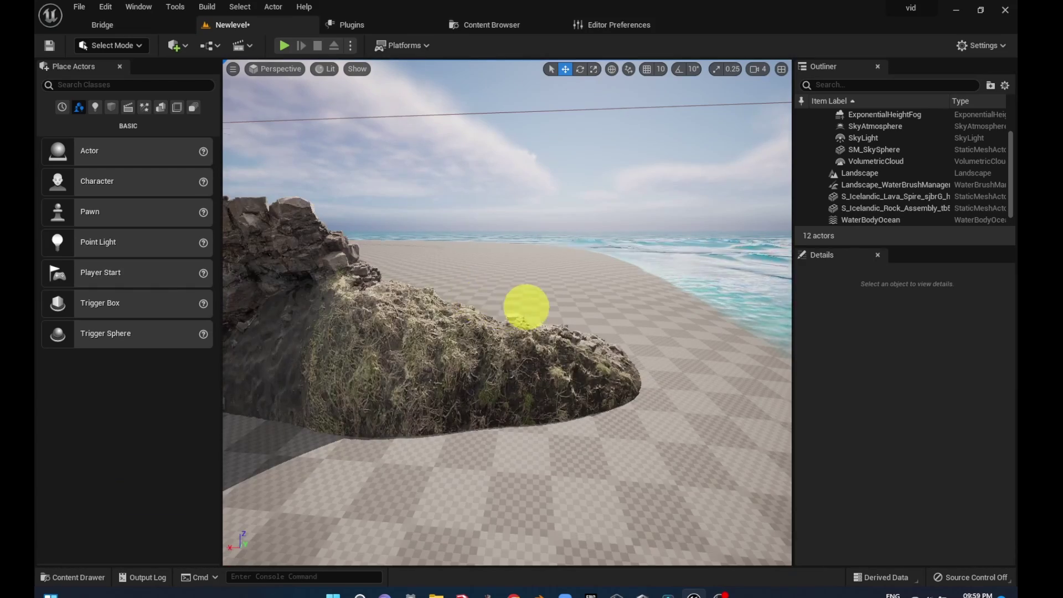
pyautogui.moveTo(526, 307); pyautogui.dragTo(470, 269, button='right')
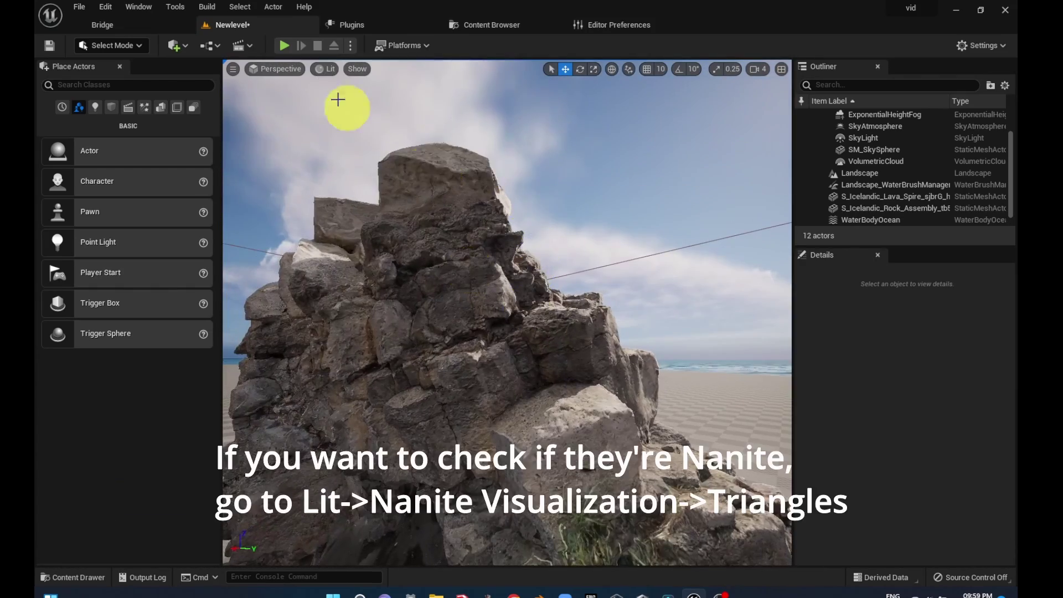
# Switch the viewport to Nanite Triangles visualization and pick up the Icelandic Jagged Rock Assembly mesh
pyautogui.click(319, 70)
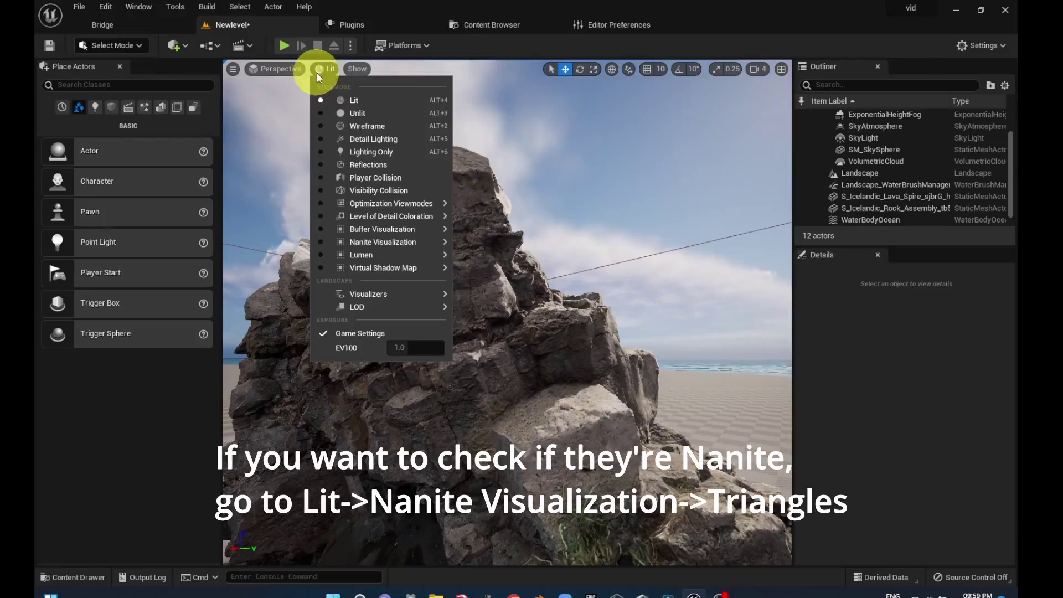
pyautogui.moveTo(385, 244)
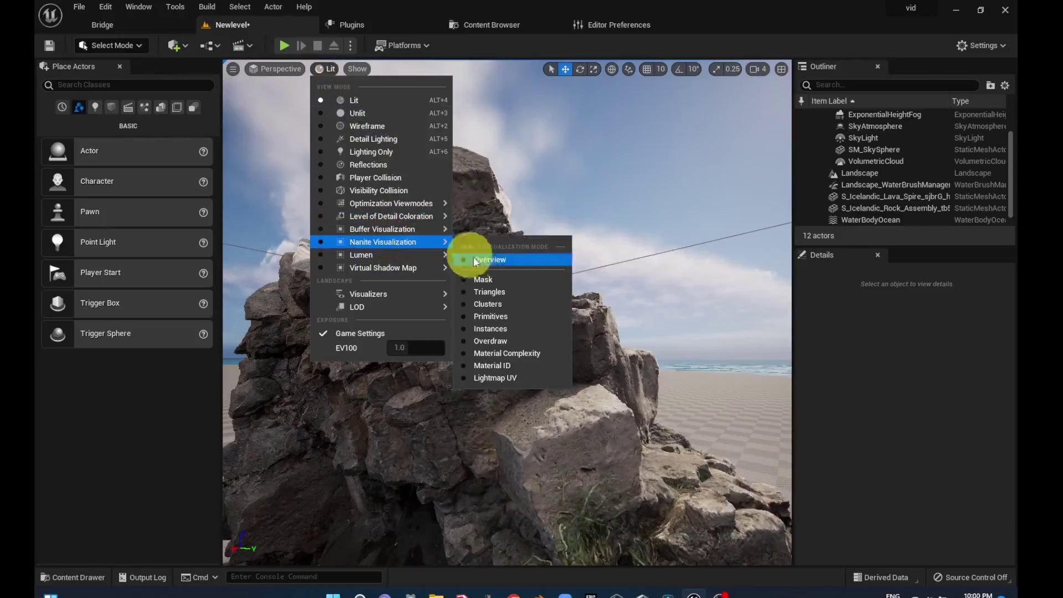
pyautogui.click(479, 293)
pyautogui.moveTo(498, 309)
pyautogui.mouseDown(button='right')
pyautogui.moveTo(305, 360)
pyautogui.moveTo(339, 459)
pyautogui.mouseUp(button='right')
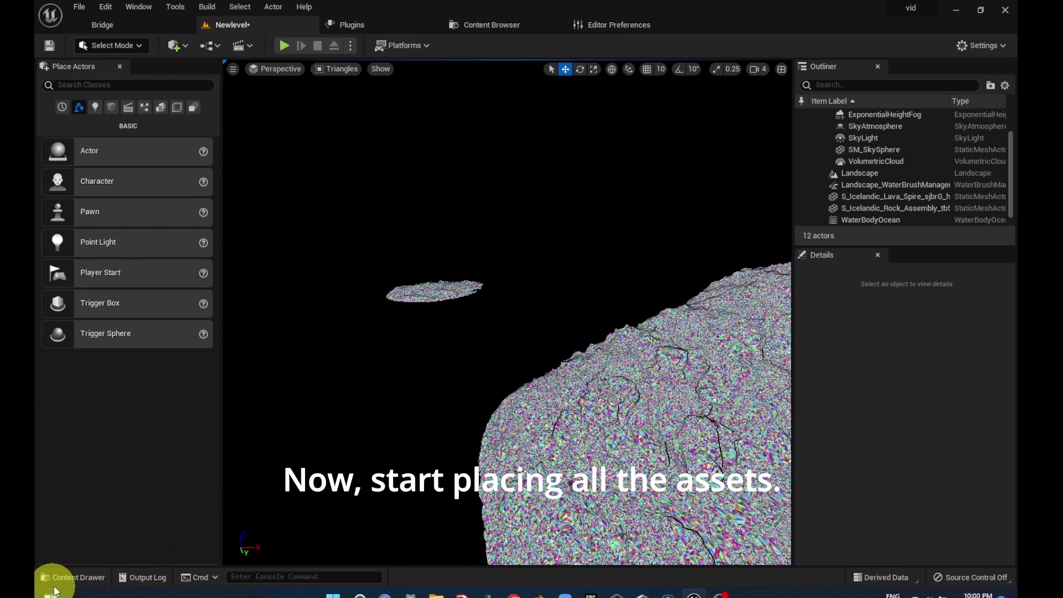
pyautogui.click(56, 577)
pyautogui.moveTo(329, 459); pyautogui.dragTo(426, 343)
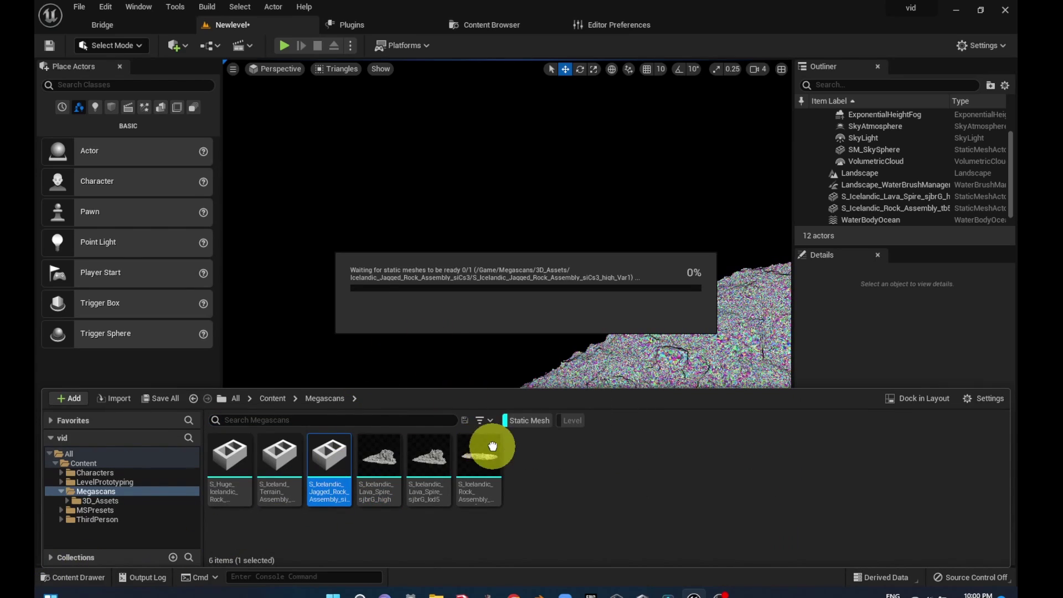
# Place the Jagged Rock Assembly and a flat Icelandic rock with a duplicate beside it
pyautogui.moveTo(492, 447); pyautogui.dragTo(507, 376)
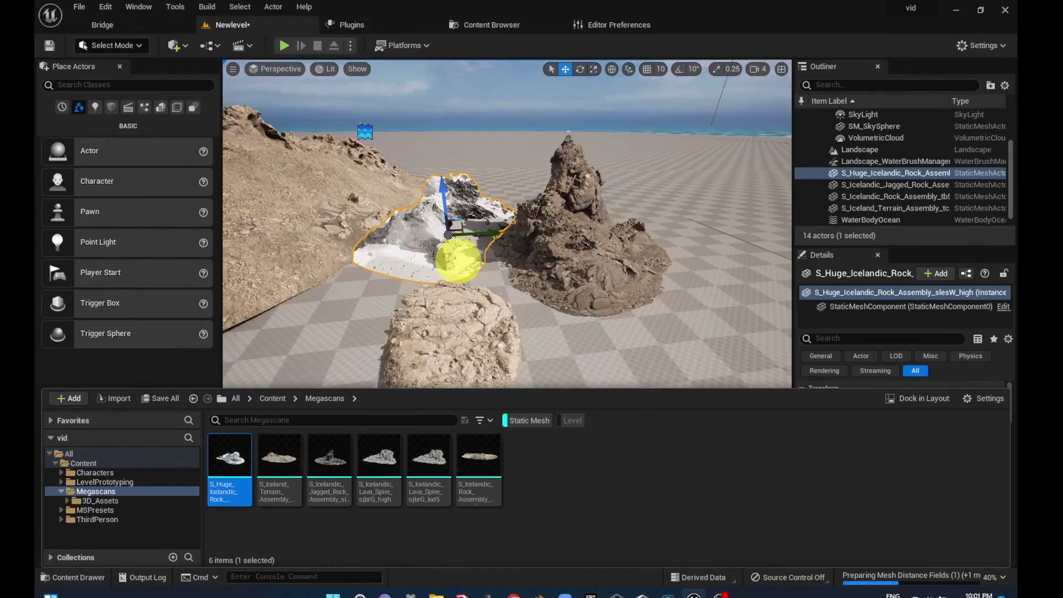
pyautogui.moveTo(459, 260)
pyautogui.mouseDown(button='right')
pyautogui.moveTo(411, 240)
pyautogui.moveTo(457, 309)
pyautogui.moveTo(482, 253)
pyautogui.mouseUp(button='right')
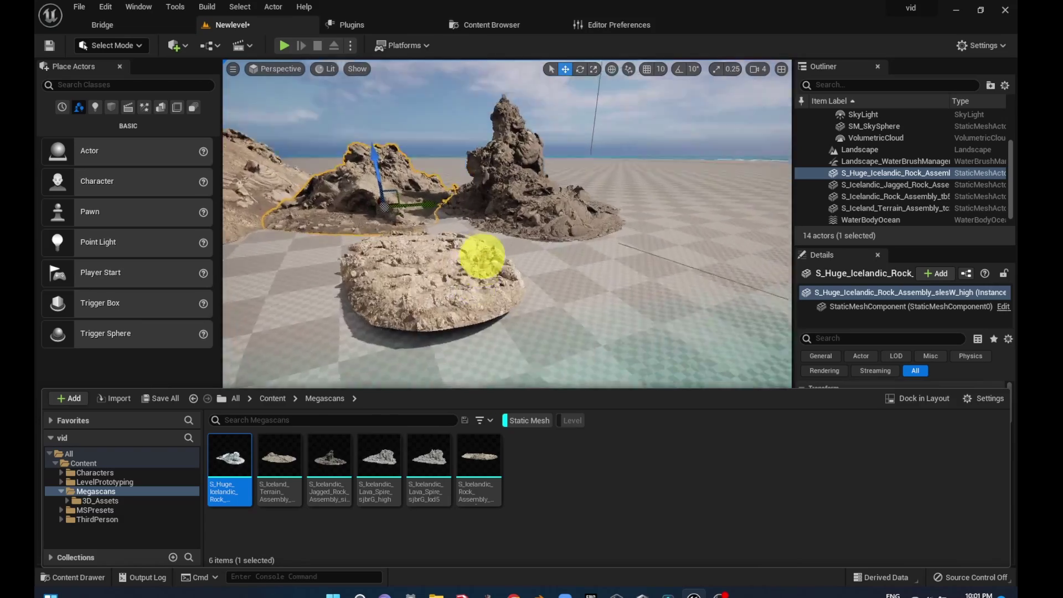
pyautogui.moveTo(477, 465); pyautogui.dragTo(537, 316)
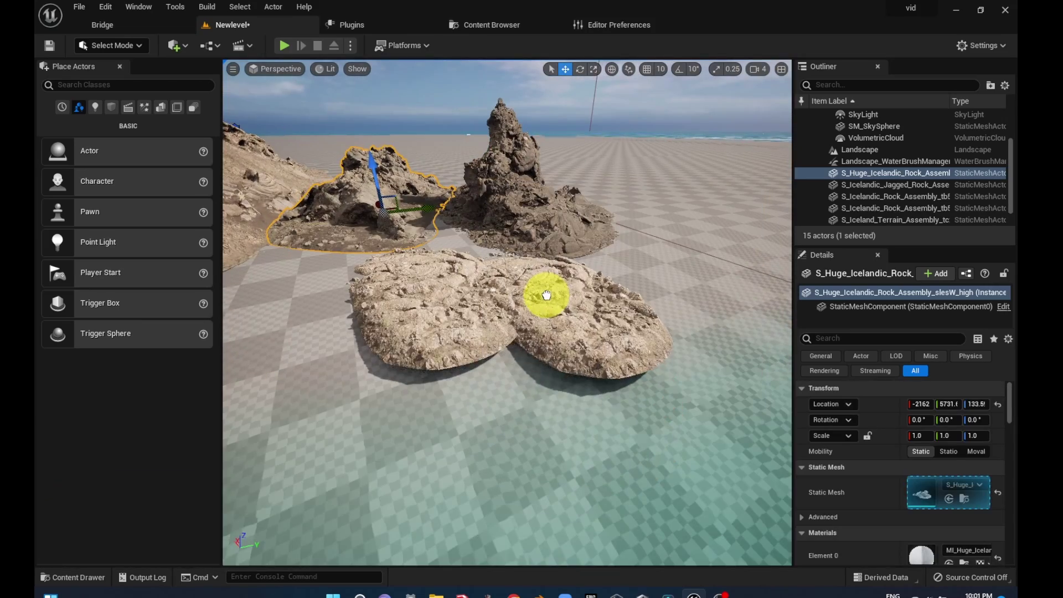
pyautogui.click(547, 294)
pyautogui.click(72, 577)
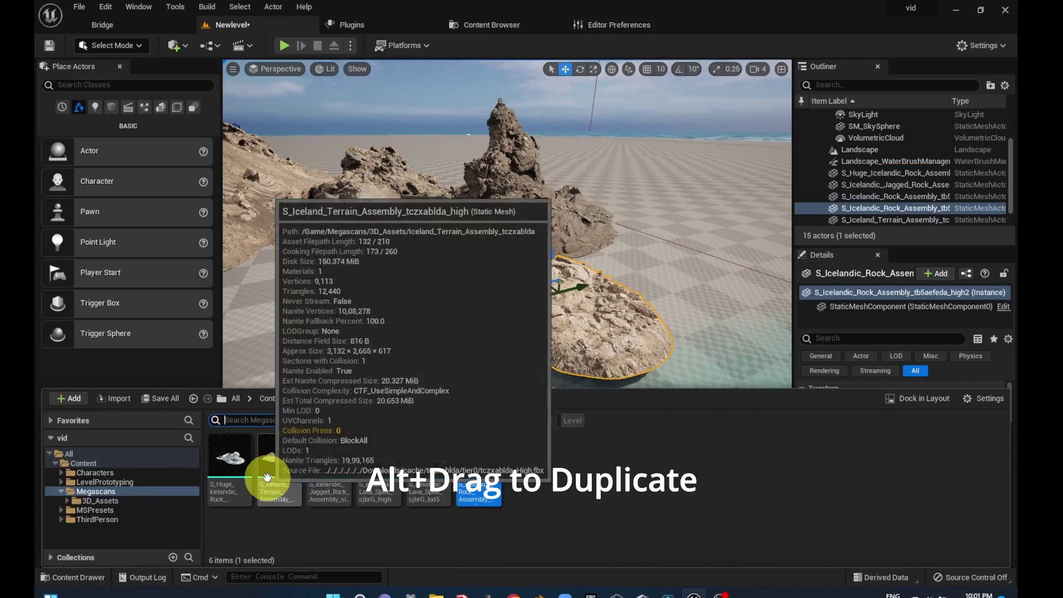
pyautogui.moveTo(267, 477); pyautogui.dragTo(617, 296)
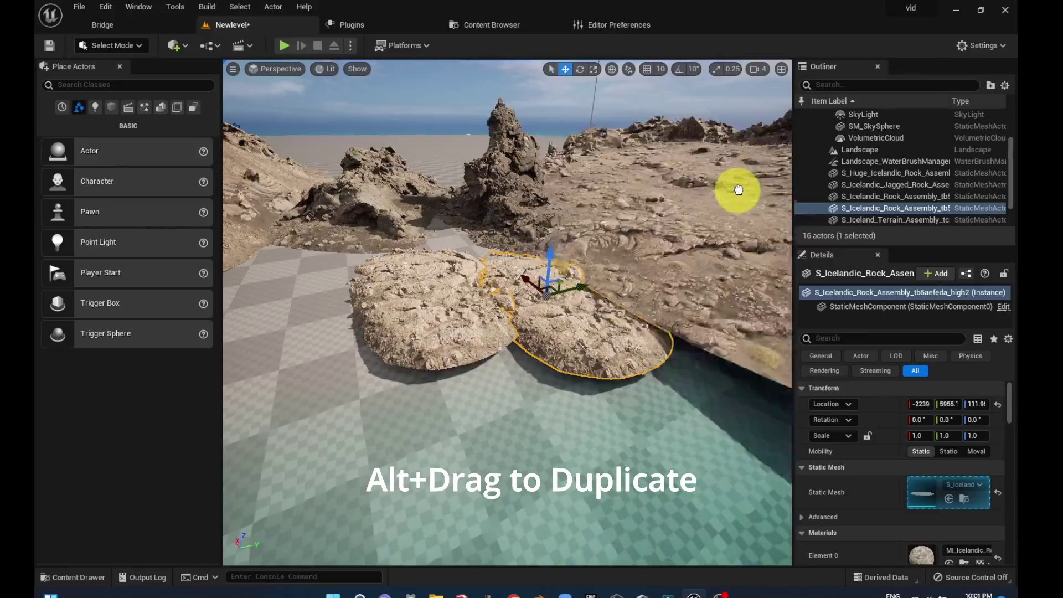
# Rotate the Iceland terrain assembly a few degrees and bring up Quixel Bridge
pyautogui.click(738, 190)
pyautogui.press('f')
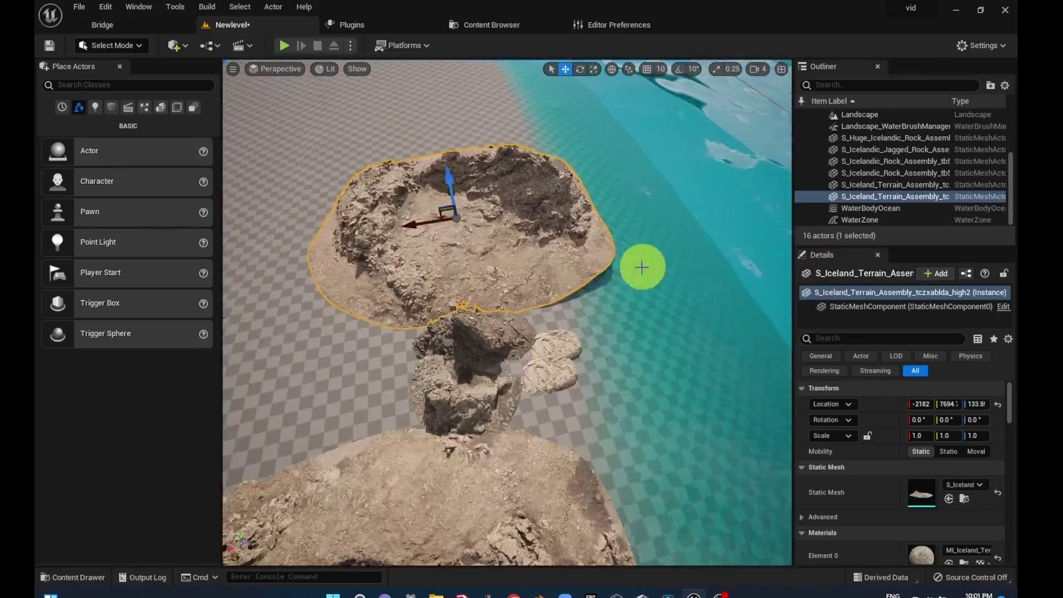
pyautogui.moveTo(642, 268); pyautogui.dragTo(429, 296, button='right')
pyautogui.press('e')
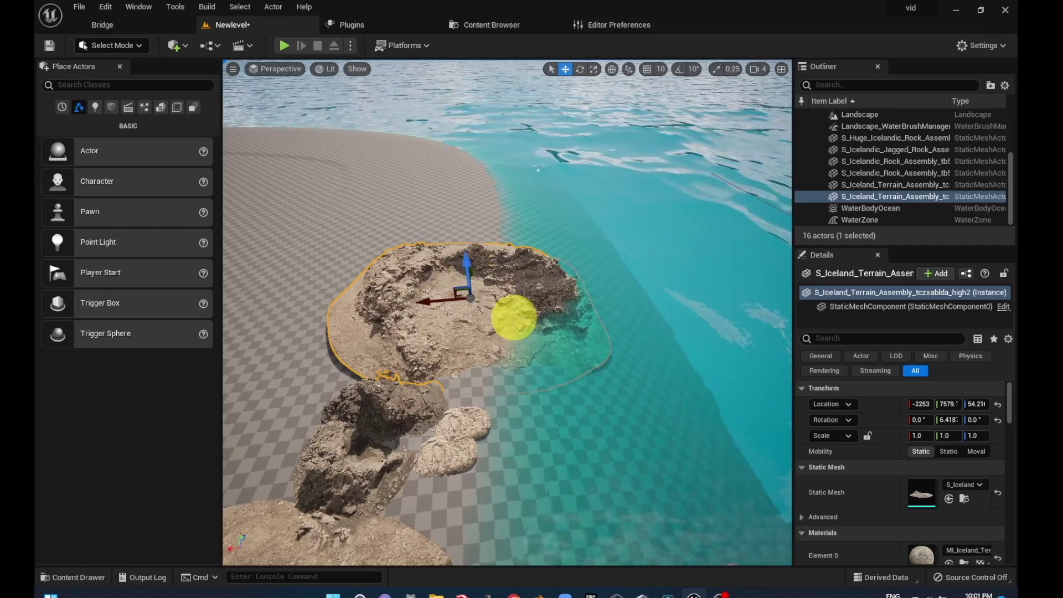
pyautogui.moveTo(514, 318); pyautogui.dragTo(433, 299, button='right')
pyautogui.moveTo(404, 294); pyautogui.dragTo(591, 356, button='right')
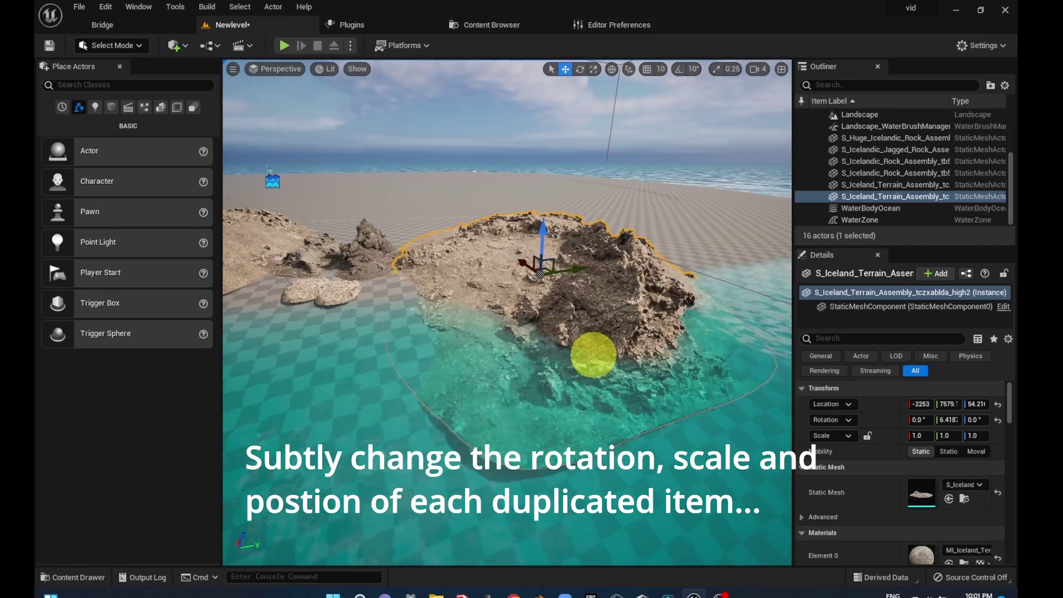
pyautogui.click(572, 304)
pyautogui.press('e')
pyautogui.click(570, 304)
pyautogui.moveTo(576, 272); pyautogui.dragTo(572, 278)
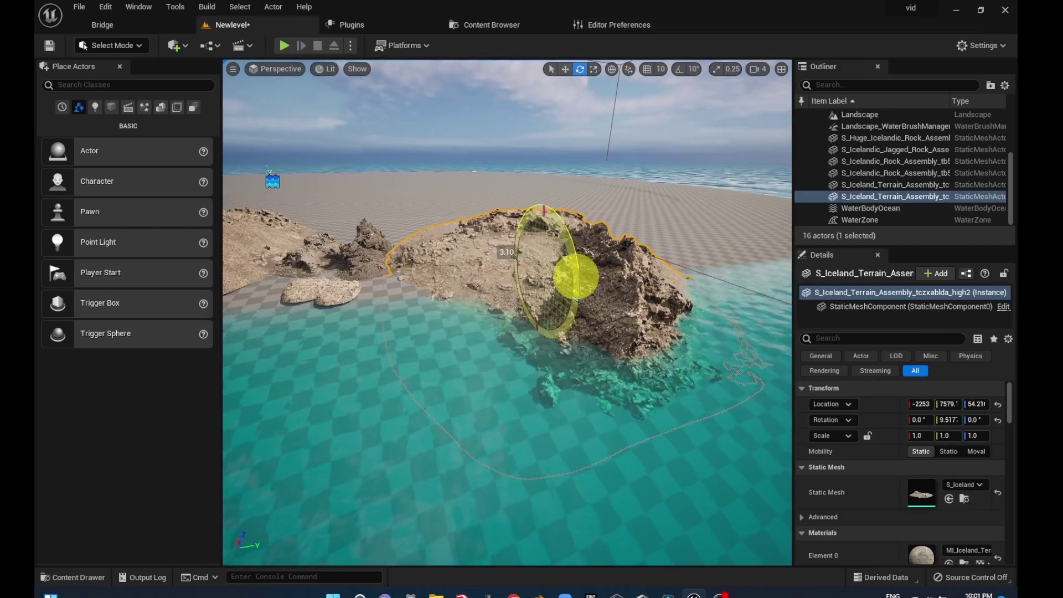
pyautogui.moveTo(540, 313)
pyautogui.mouseDown(button='right')
pyautogui.moveTo(761, 366)
pyautogui.moveTo(266, 168)
pyautogui.mouseUp(button='right')
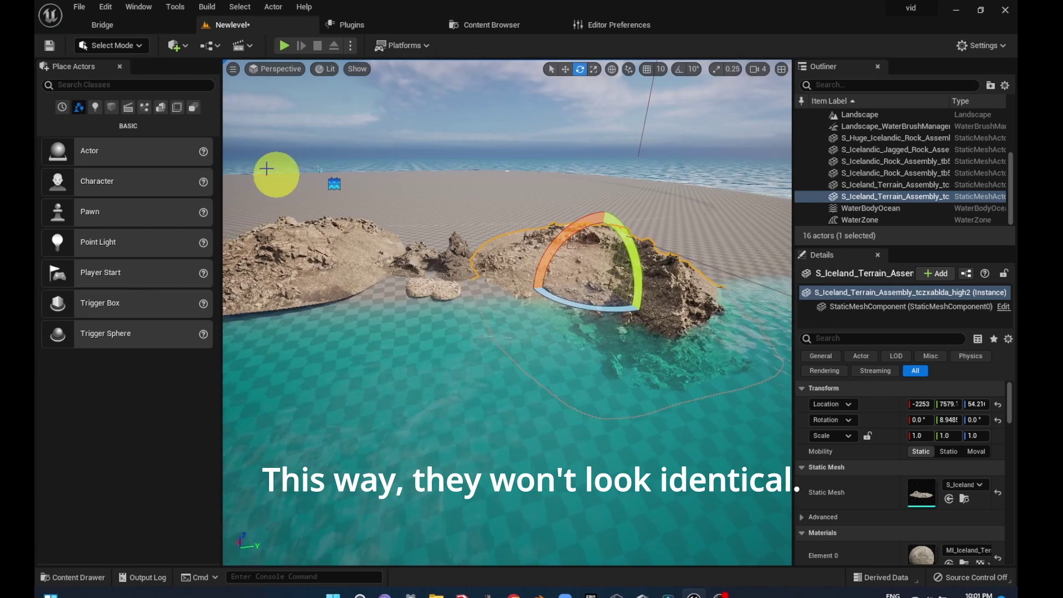
pyautogui.click(148, 24)
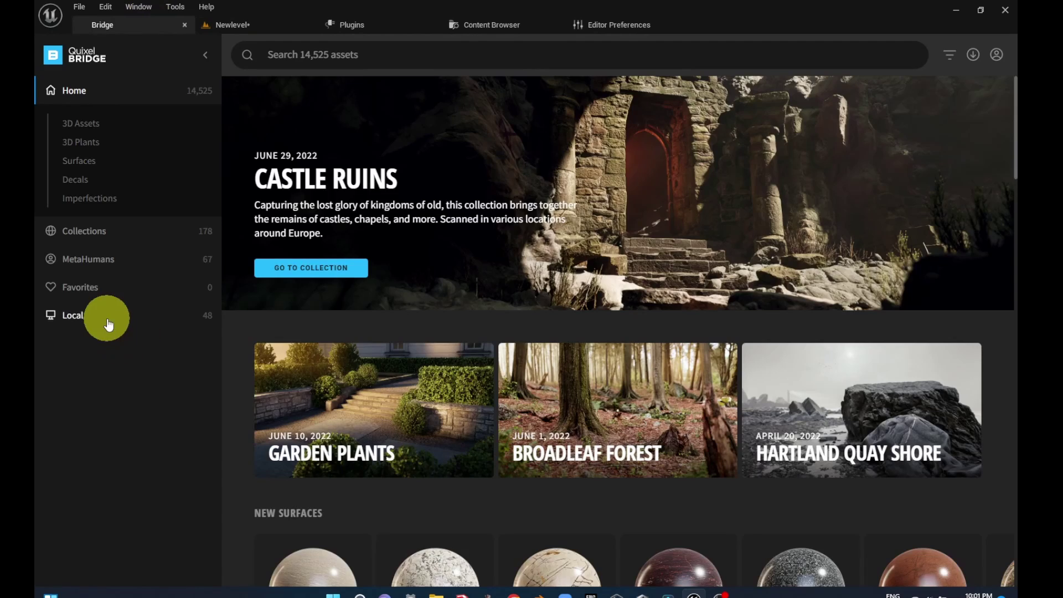
# Check Beach Gravel under Bridge's Local assets and in the Megascans Surfaces folder, then return to Newlevel
pyautogui.click(108, 325)
pyautogui.click(296, 209)
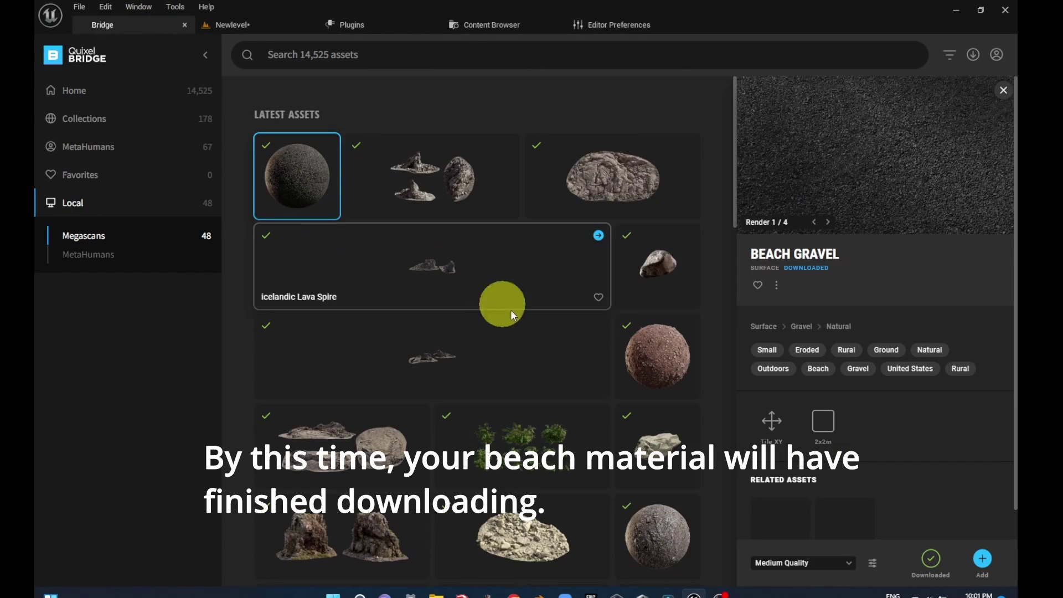
pyautogui.click(981, 558)
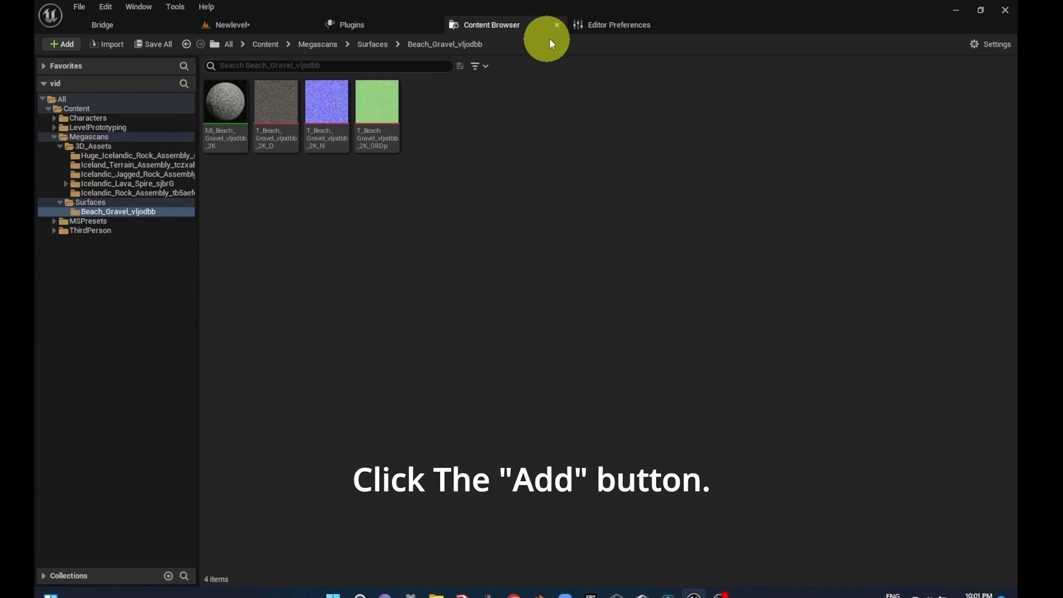
pyautogui.click(214, 25)
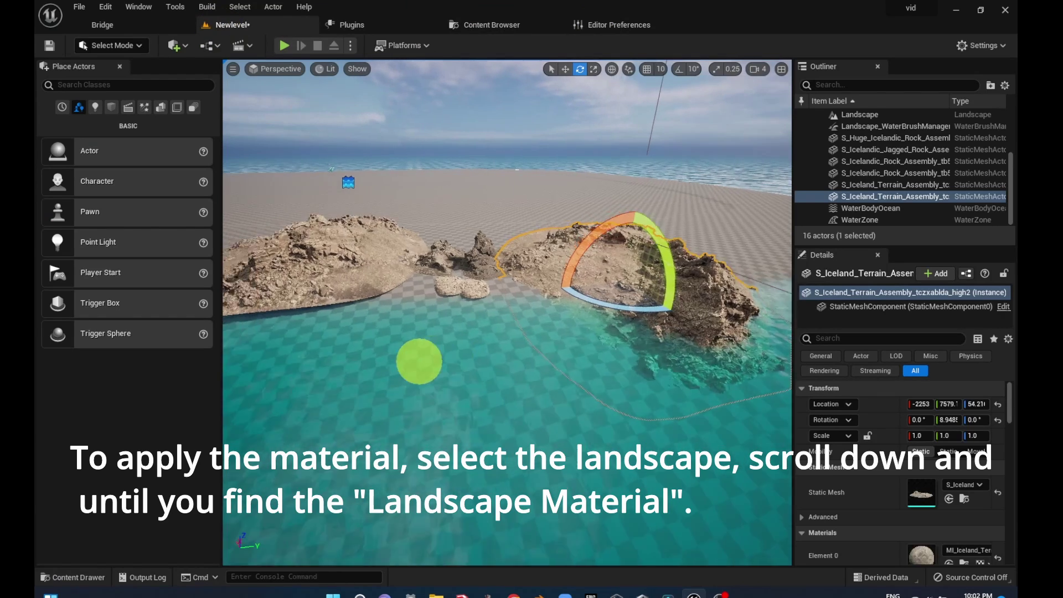
# Select the Landscape actor and scroll its Details down to the Landscape Material slot
pyautogui.click(447, 361)
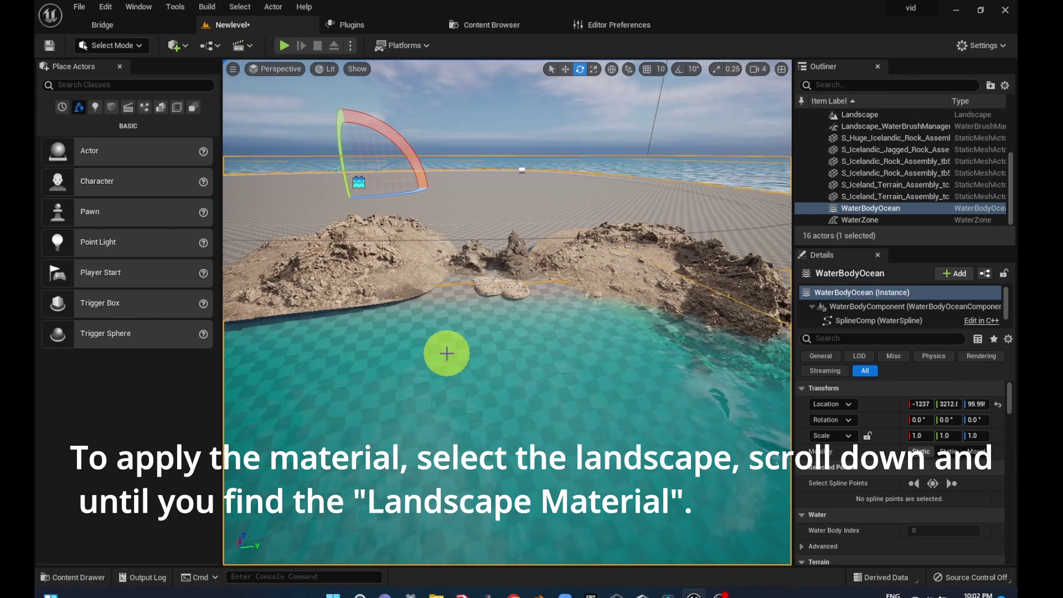
pyautogui.scroll(3, 854, 171)
pyautogui.click(857, 189)
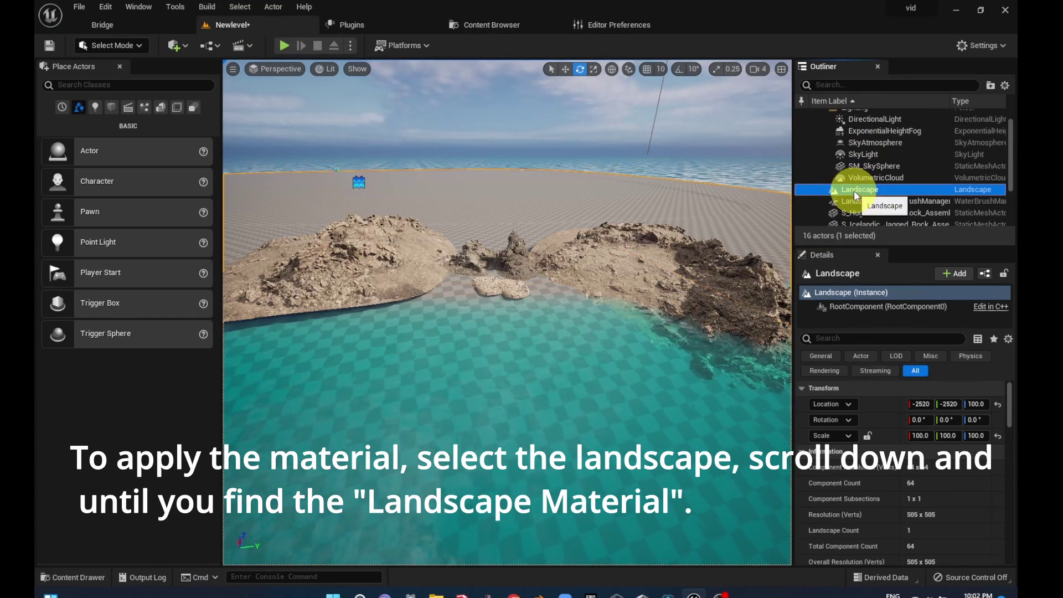
pyautogui.scroll(-3, 871, 472)
pyautogui.scroll(-2, 871, 472)
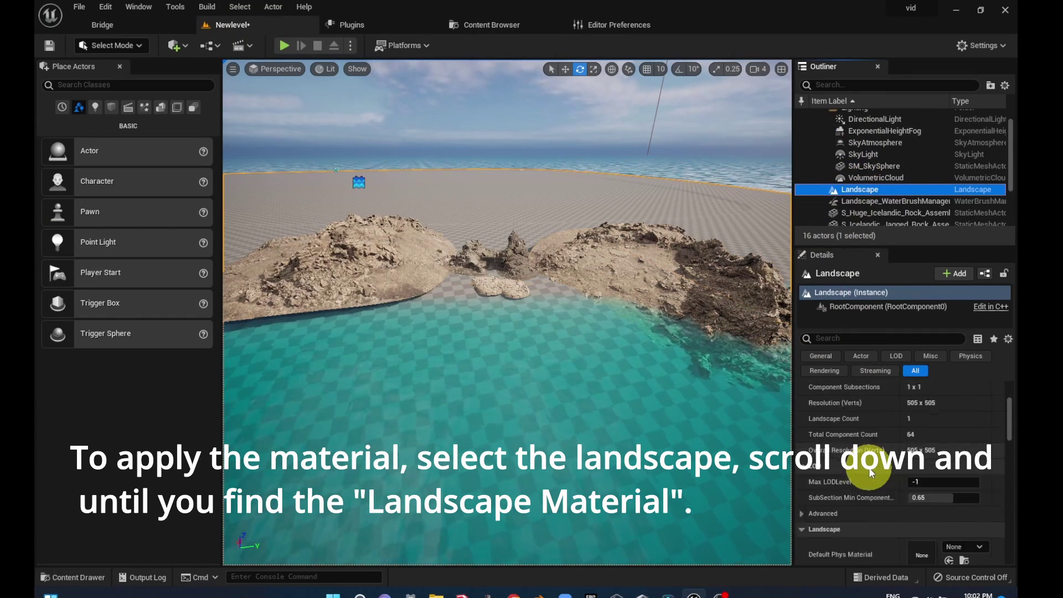
pyautogui.scroll(-2, 871, 472)
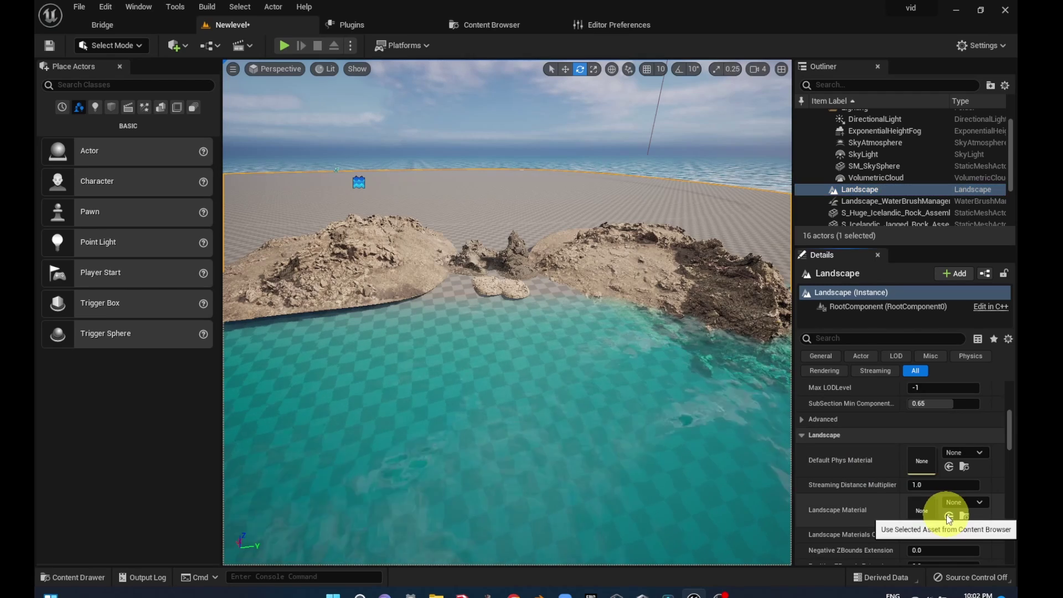
# Assign MI_Beach_Gravel as the Landscape Material and bring its material instance editor into view
pyautogui.click(529, 27)
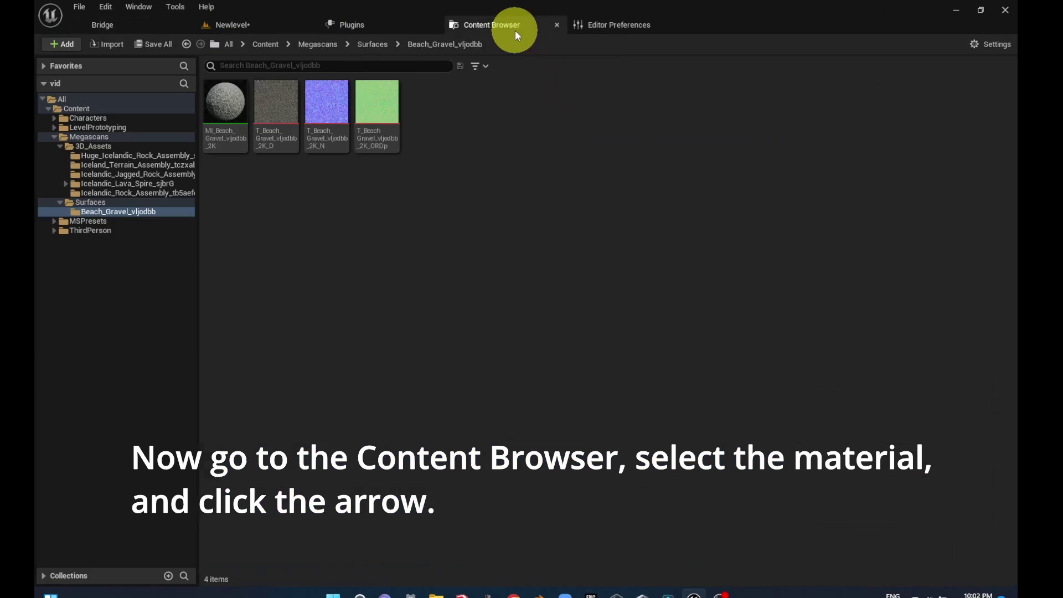
pyautogui.click(238, 119)
pyautogui.click(247, 31)
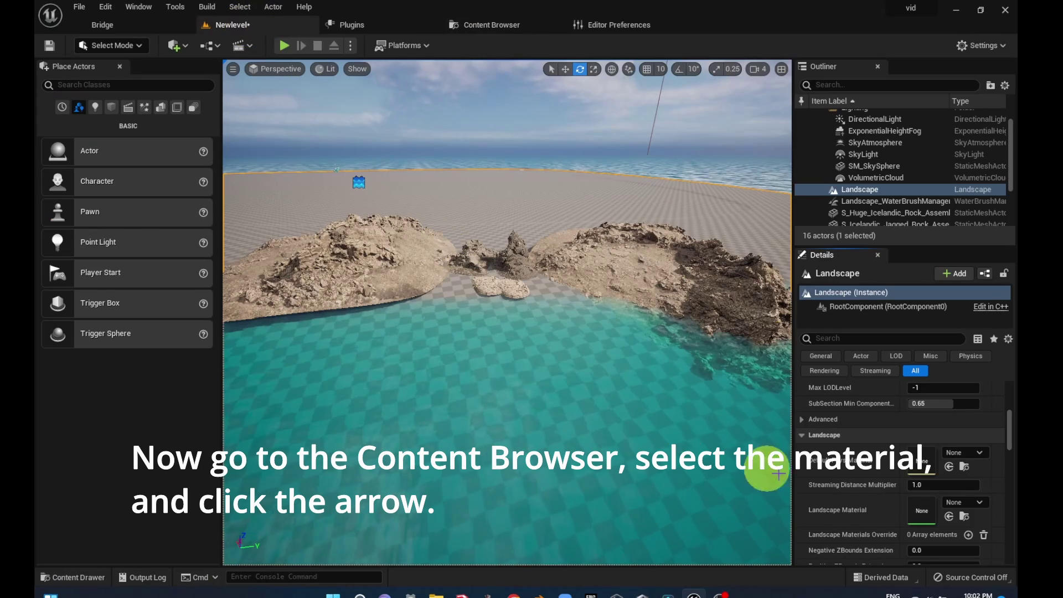
pyautogui.click(945, 517)
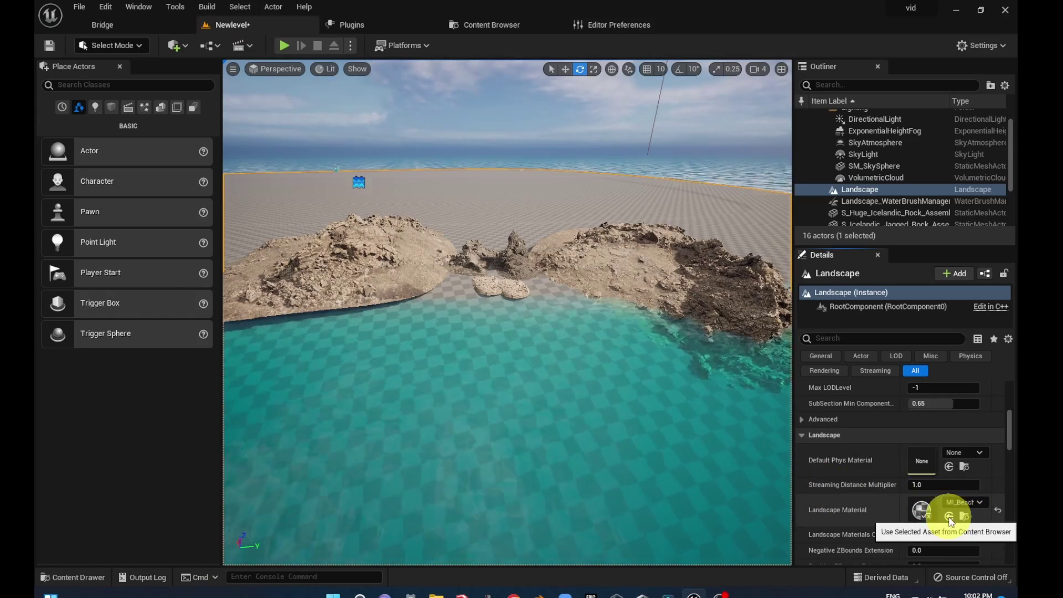
pyautogui.moveTo(600, 446); pyautogui.dragTo(556, 397, button='right')
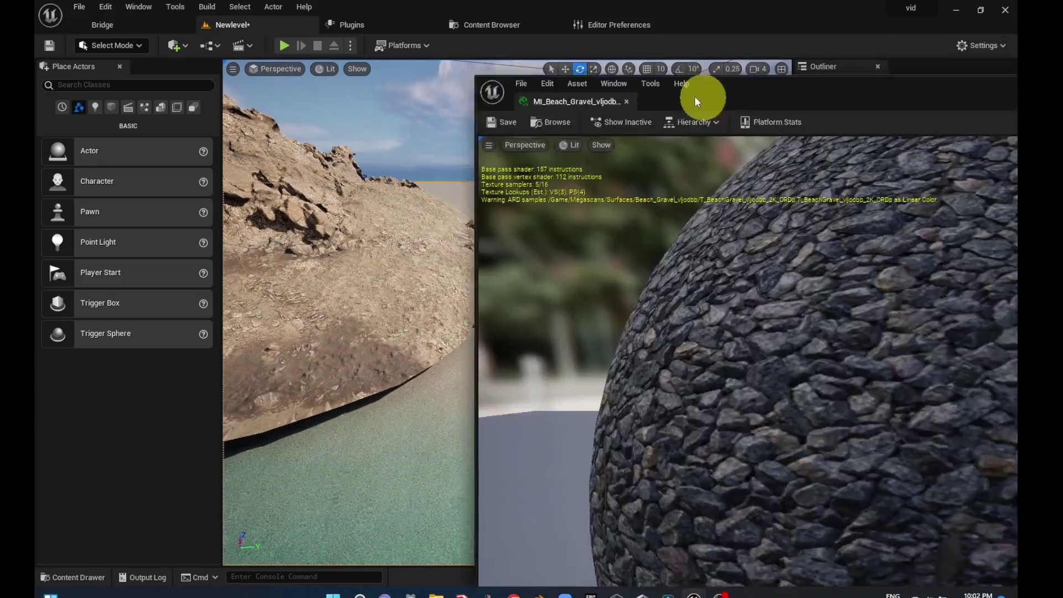
pyautogui.moveTo(694, 95); pyautogui.dragTo(316, 53)
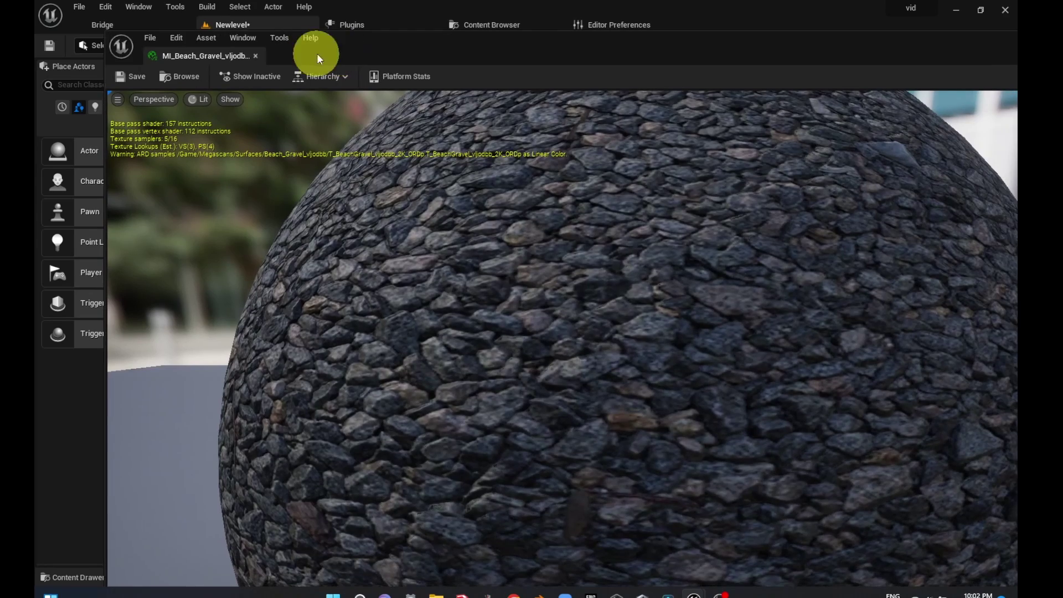
# Enable Tiling/Offset on MI_Beach_Gravel and set Tiling X and Tiling Y to 0.1
pyautogui.moveTo(414, 41); pyautogui.dragTo(250, 38)
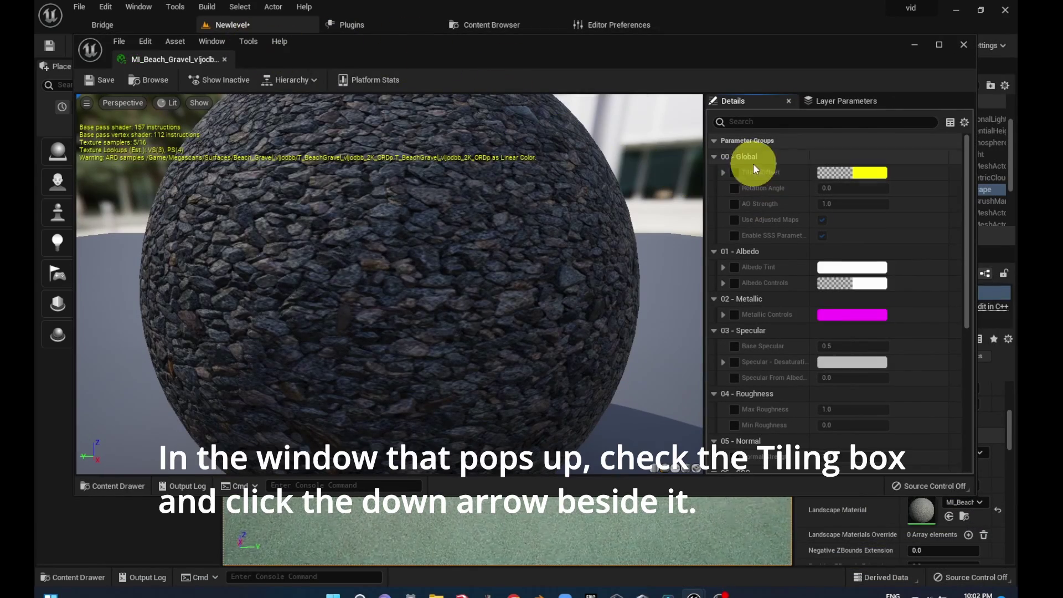
pyautogui.click(723, 172)
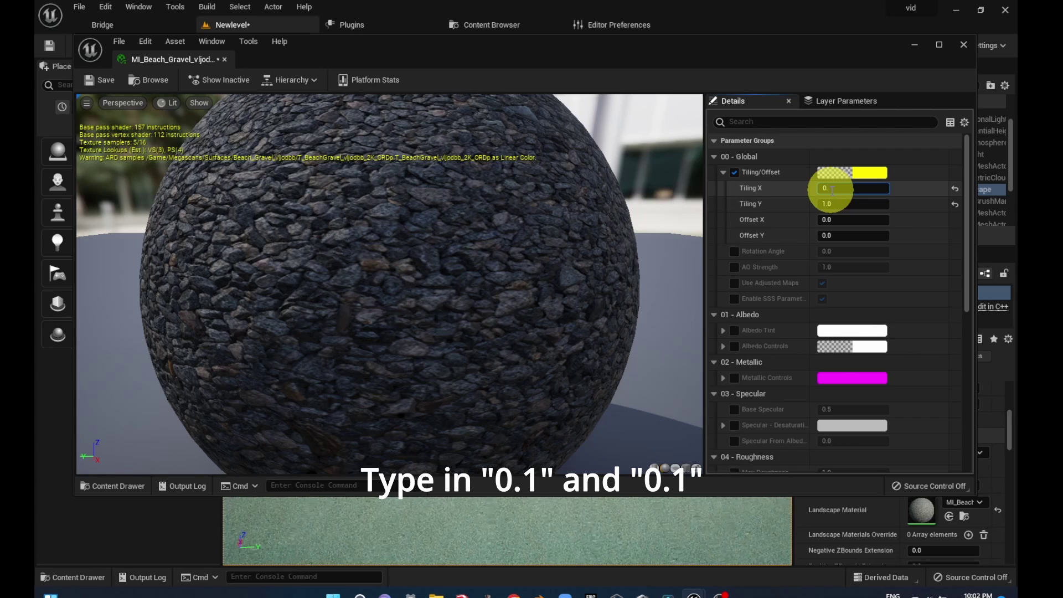
pyautogui.write('1')
pyautogui.press('Return')
pyautogui.click(825, 204)
pyautogui.write('0')
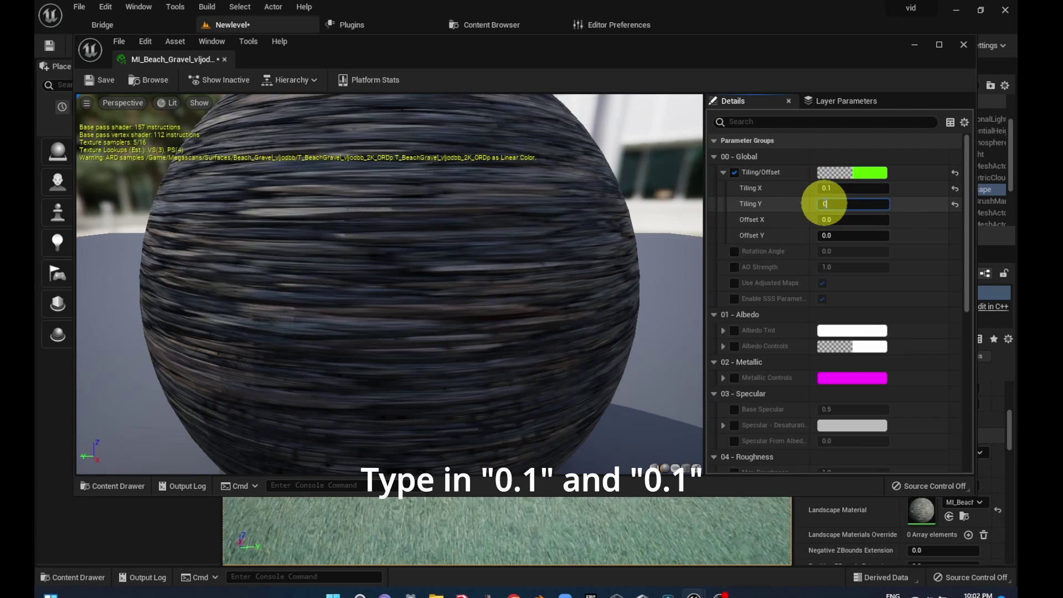
pyautogui.write('.1')
pyautogui.press('Return')
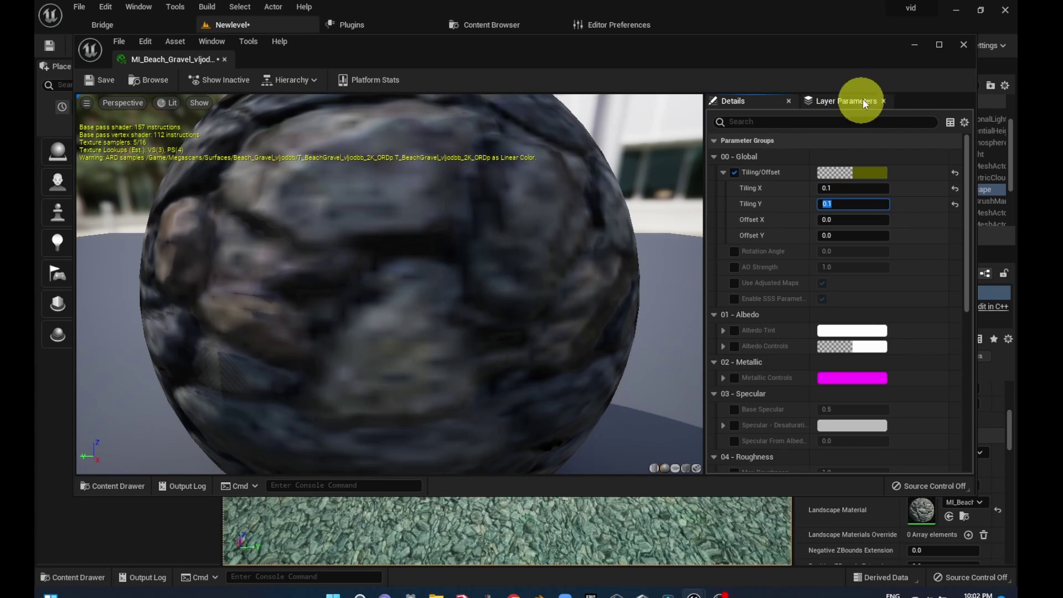
# Close the material editor, then duplicate the flat rock and shift the copy toward the water
pyautogui.click(964, 45)
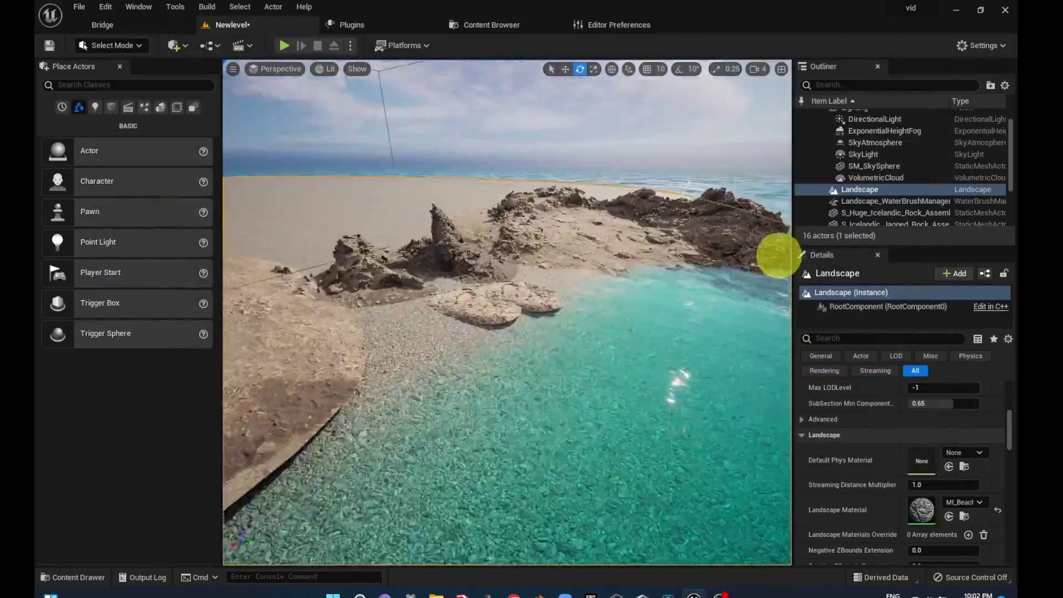
pyautogui.moveTo(778, 255); pyautogui.dragTo(692, 253, button='right')
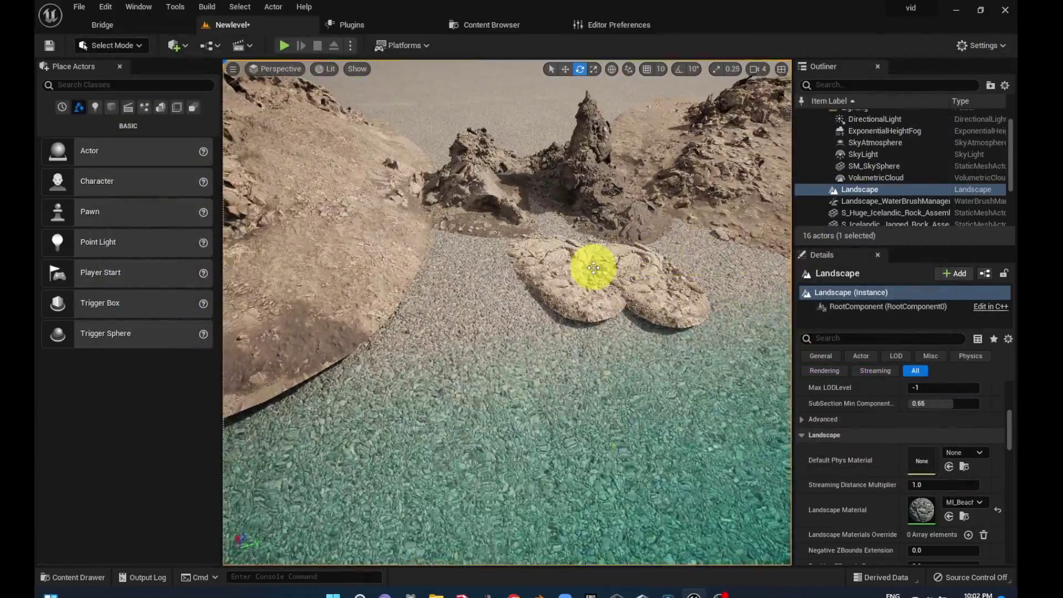
pyautogui.click(589, 263)
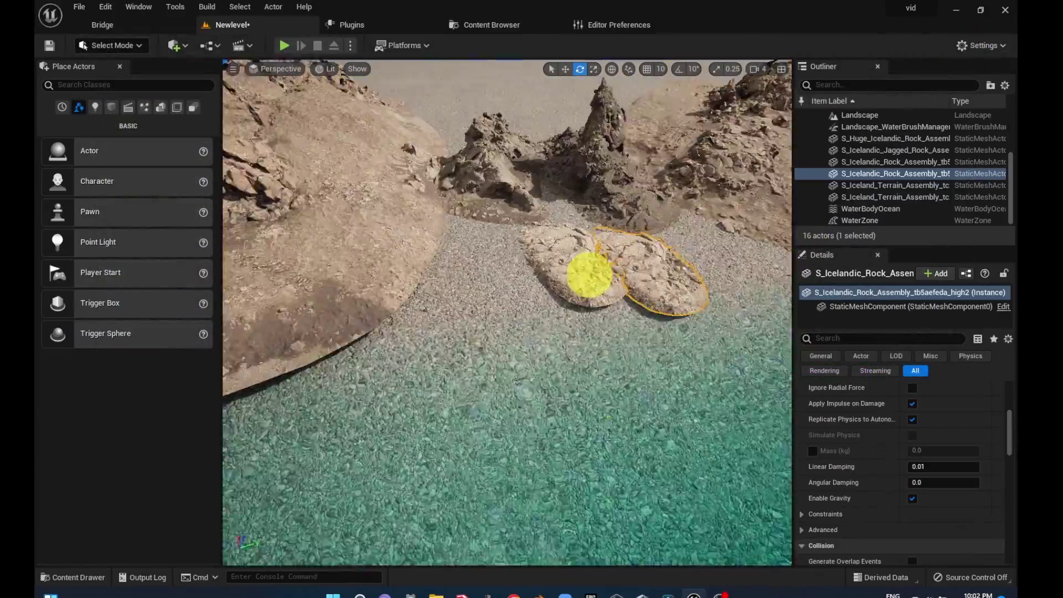
pyautogui.press('r')
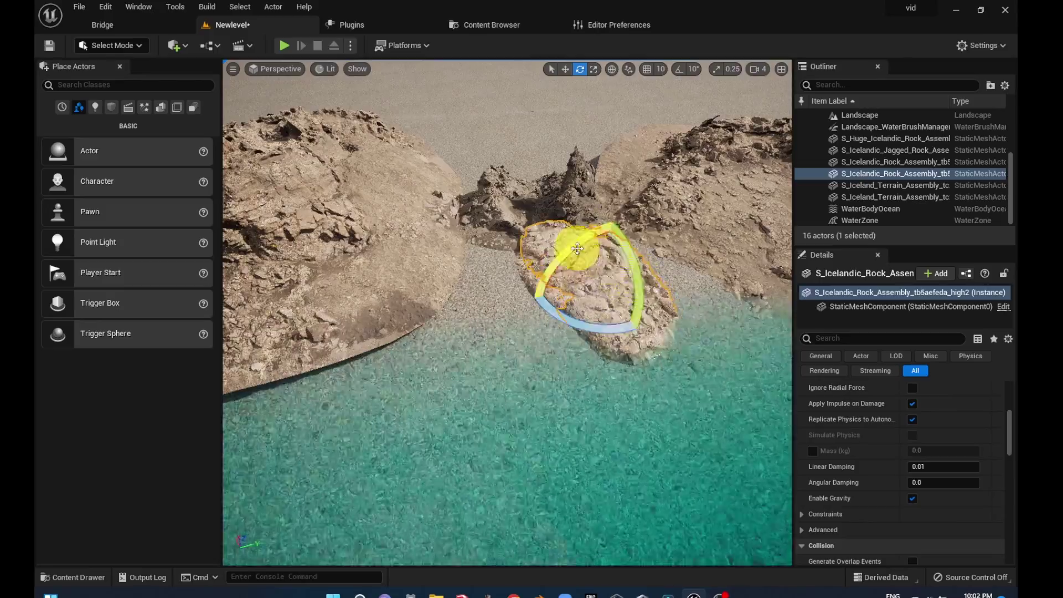
pyautogui.press('w')
pyautogui.moveTo(660, 265)
pyautogui.keyDown('alt'); pyautogui.mouseDown()
pyautogui.moveTo(431, 288)
pyautogui.moveTo(629, 284)
pyautogui.mouseUp(); pyautogui.keyUp('alt')
pyautogui.press('e')
pyautogui.moveTo(498, 344)
pyautogui.mouseDown()
pyautogui.moveTo(617, 261)
pyautogui.moveTo(640, 285)
pyautogui.mouseUp()
# Rotate a terrain assembly near the shoreline into a new orientation
pyautogui.click(666, 292)
pyautogui.press('w')
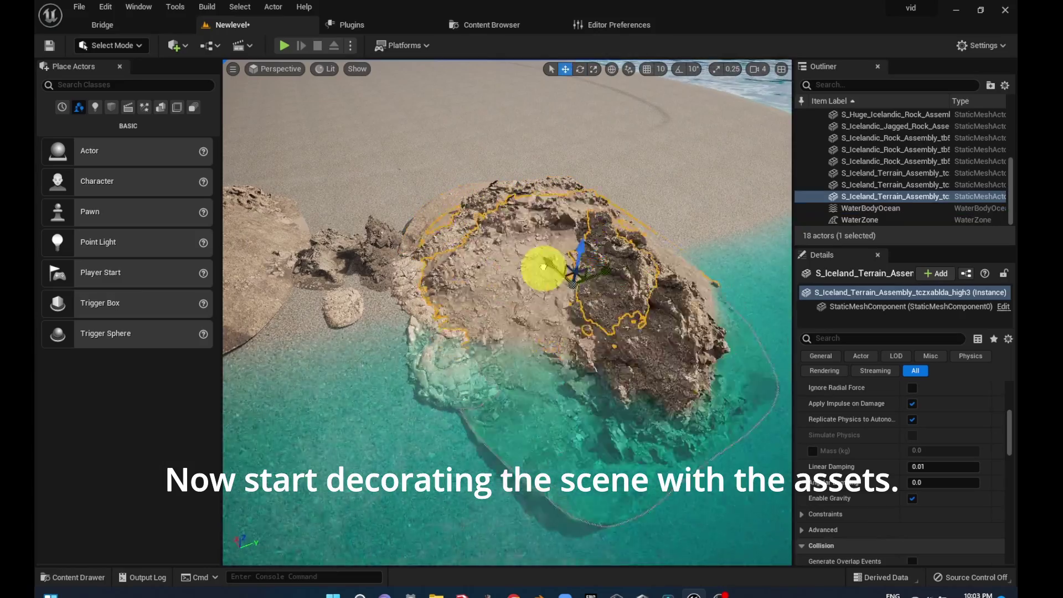
pyautogui.press('e')
pyautogui.moveTo(543, 267)
pyautogui.mouseDown()
pyautogui.moveTo(605, 308)
pyautogui.moveTo(596, 283)
pyautogui.mouseUp()
pyautogui.press('r')
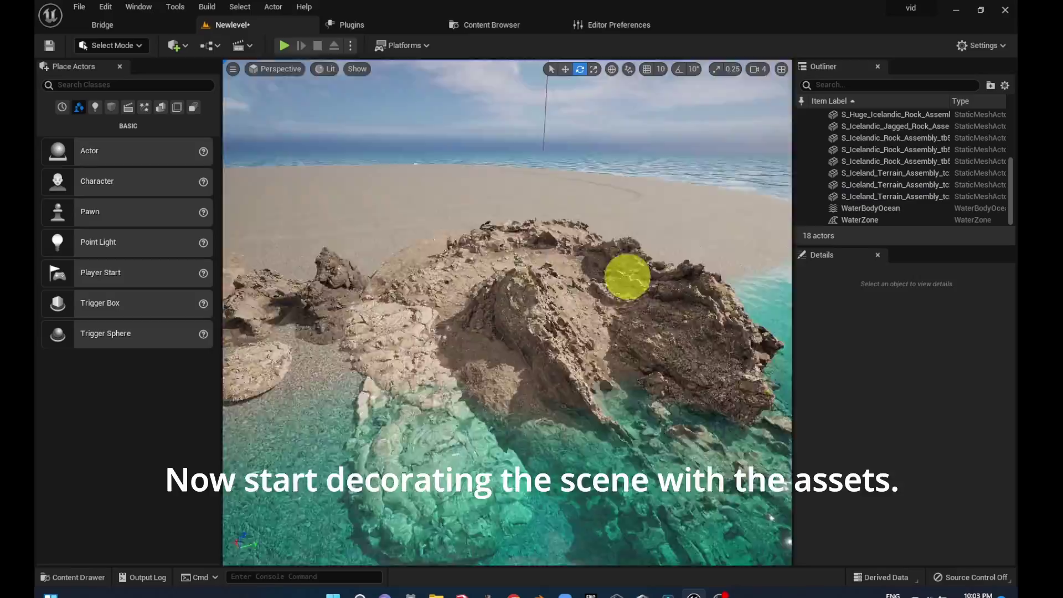
# Duplicate a terrain rock on the beach, moving the copy left and rotating it
pyautogui.moveTo(621, 307); pyautogui.dragTo(724, 245, button='right')
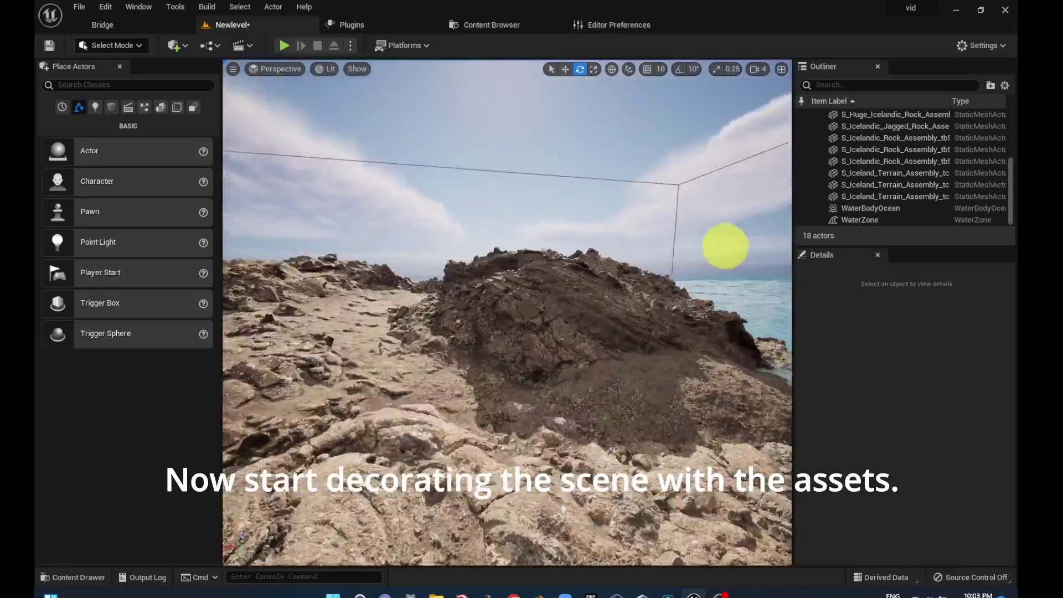
pyautogui.click(508, 299)
pyautogui.press('w')
pyautogui.keyDown('alt'); pyautogui.moveTo(546, 292); pyautogui.dragTo(380, 387); pyautogui.keyUp('alt')
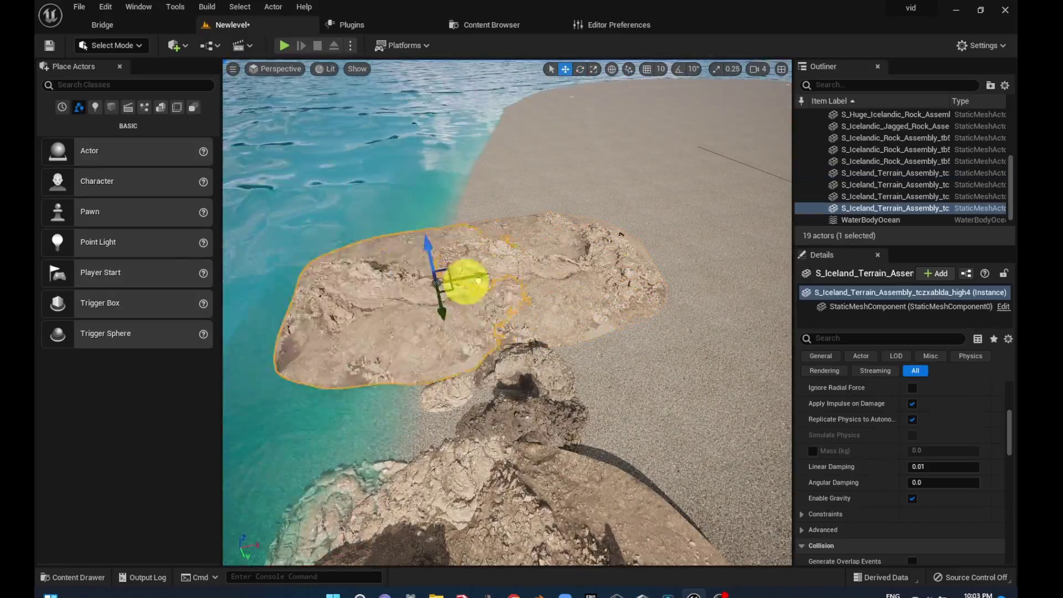
pyautogui.press('e')
pyautogui.moveTo(435, 288); pyautogui.dragTo(439, 280)
pyautogui.press('w')
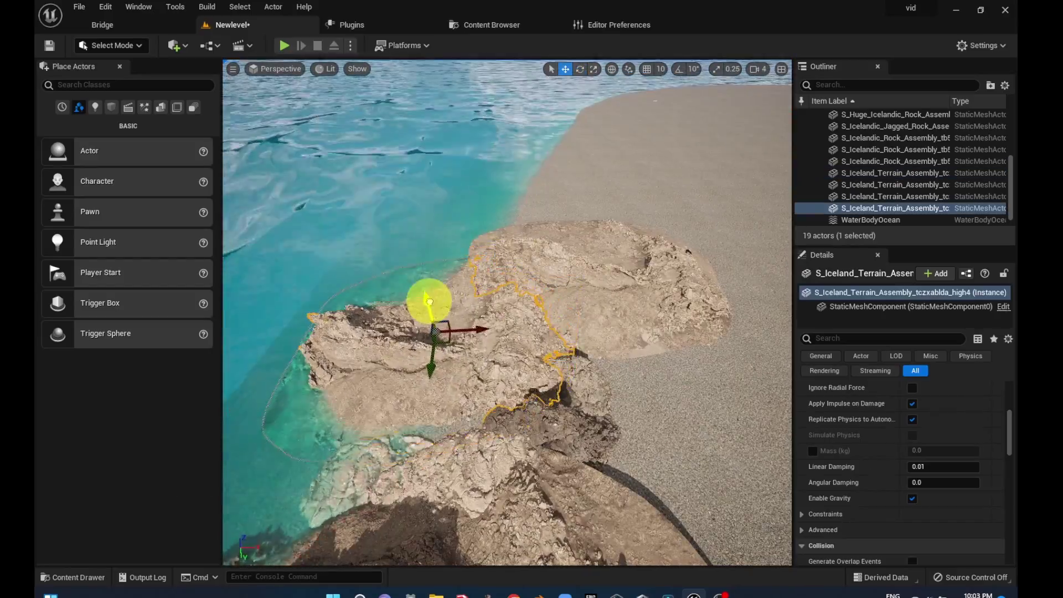
pyautogui.press('Escape')
# Paste another terrain rock copy by the ocean and move it into place
pyautogui.moveTo(534, 316)
pyautogui.mouseDown(button='right')
pyautogui.moveTo(315, 292)
pyautogui.moveTo(418, 347)
pyautogui.moveTo(576, 359)
pyautogui.moveTo(515, 332)
pyautogui.moveTo(420, 247)
pyautogui.mouseUp(button='right')
pyautogui.hotkey('ctrl', 'v')
pyautogui.hotkey('ctrl', 'v')
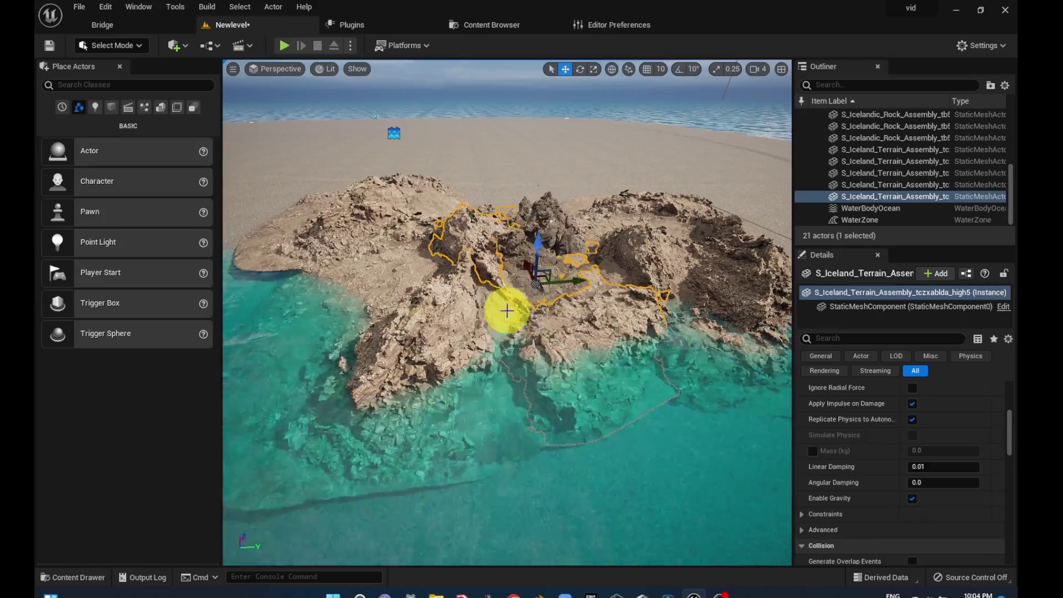
pyautogui.moveTo(508, 310)
pyautogui.mouseDown()
pyautogui.moveTo(553, 329)
pyautogui.moveTo(533, 289)
pyautogui.moveTo(605, 386)
pyautogui.mouseUp()
pyautogui.press('w')
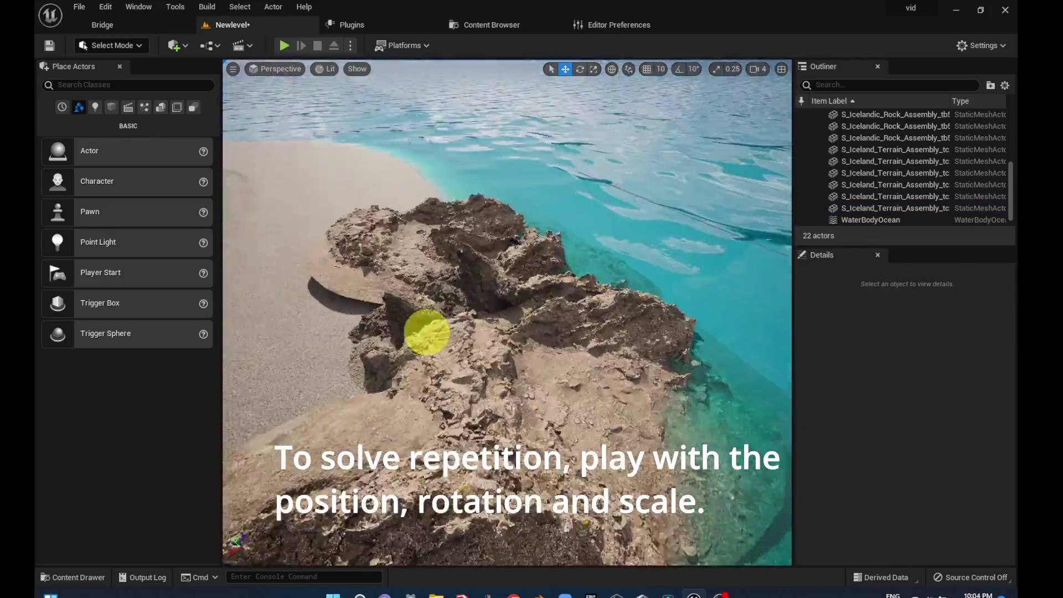
# Place an Icelandic jagged rock from the Content Drawer, then scale and position it on the coast
pyautogui.click(551, 356)
pyautogui.click(83, 578)
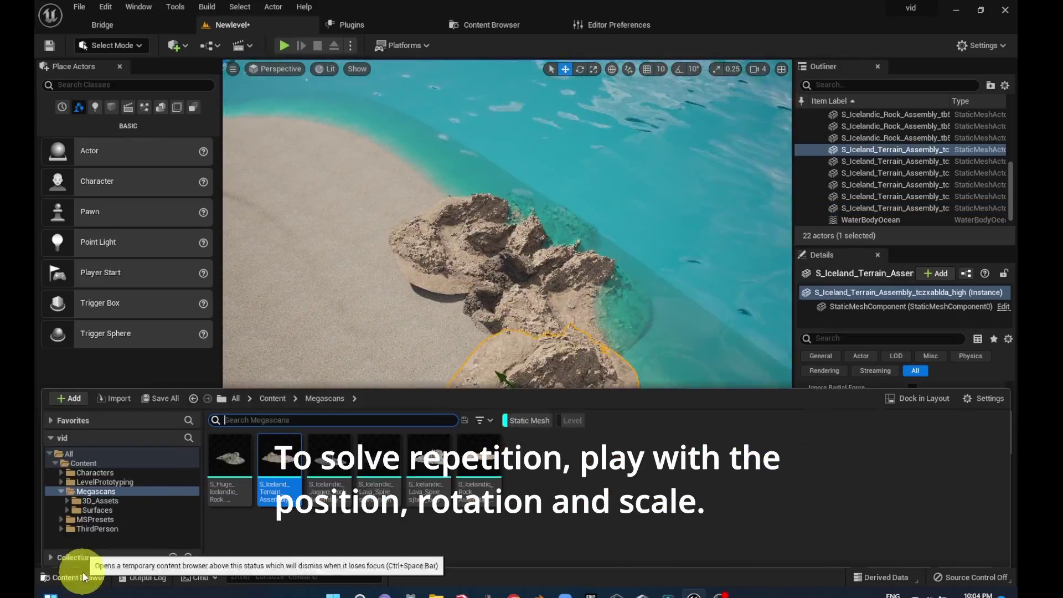
pyautogui.moveTo(329, 459); pyautogui.dragTo(427, 332)
pyautogui.press('r')
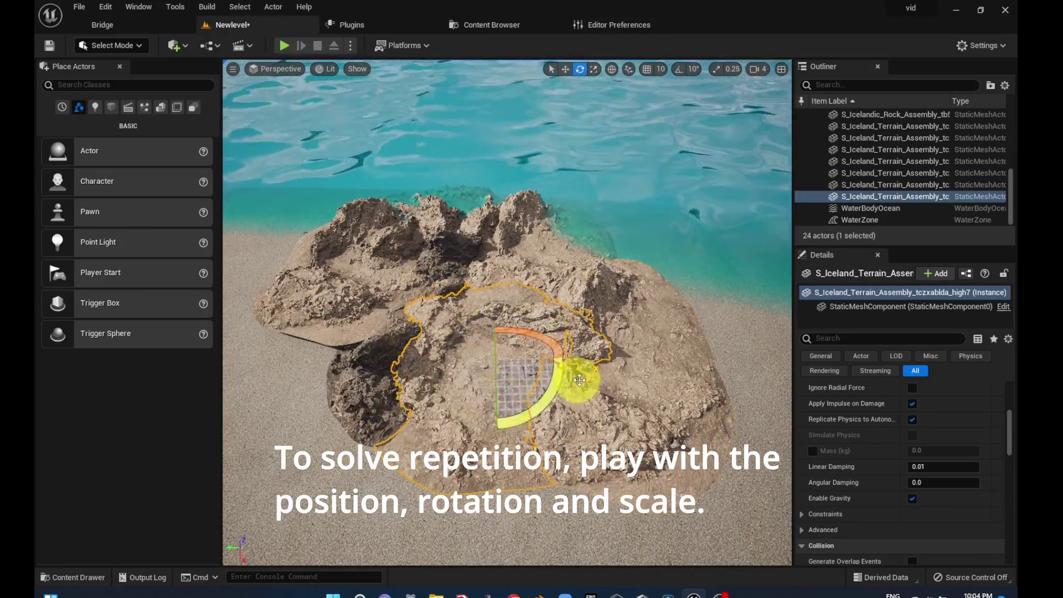
pyautogui.press('w')
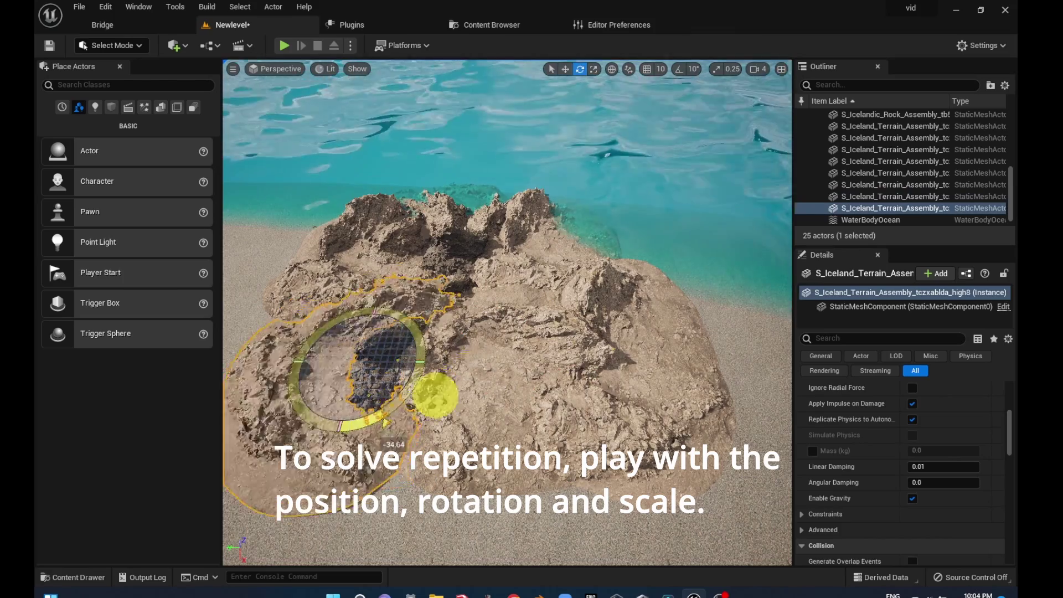
pyautogui.scroll(10, 877, 465)
pyautogui.moveTo(436, 395); pyautogui.dragTo(316, 394)
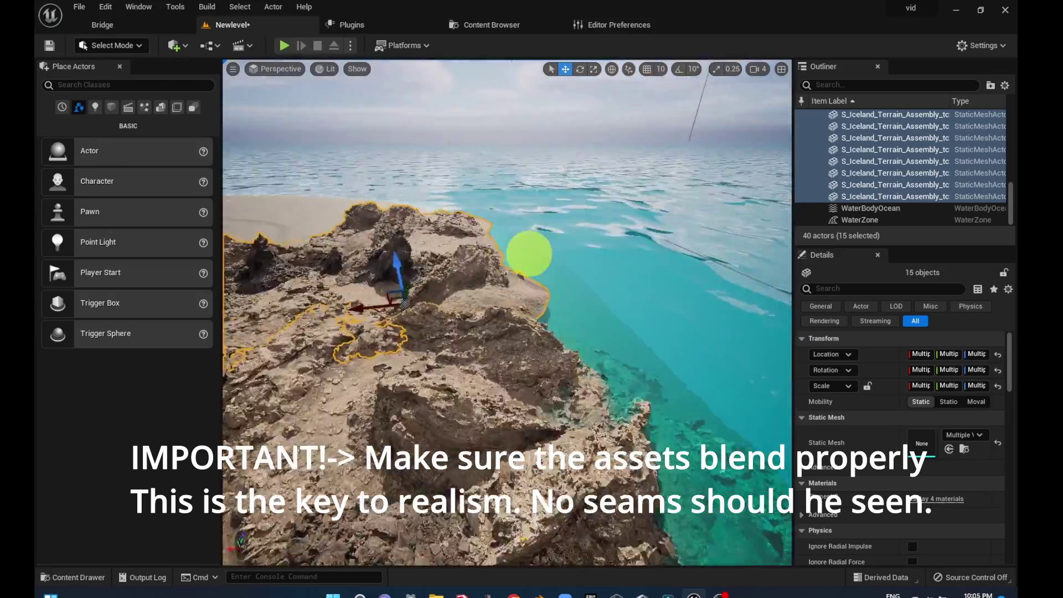
pyautogui.press('e')
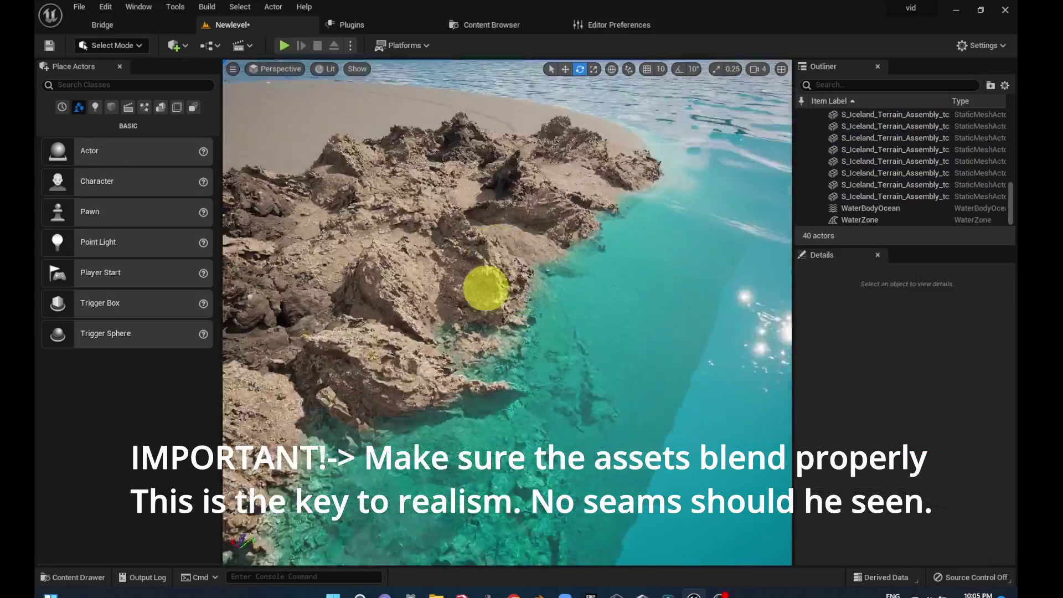
# Duplicate the water's-edge rock further along the shore so the cliffs blend seamlessly
pyautogui.click(470, 391)
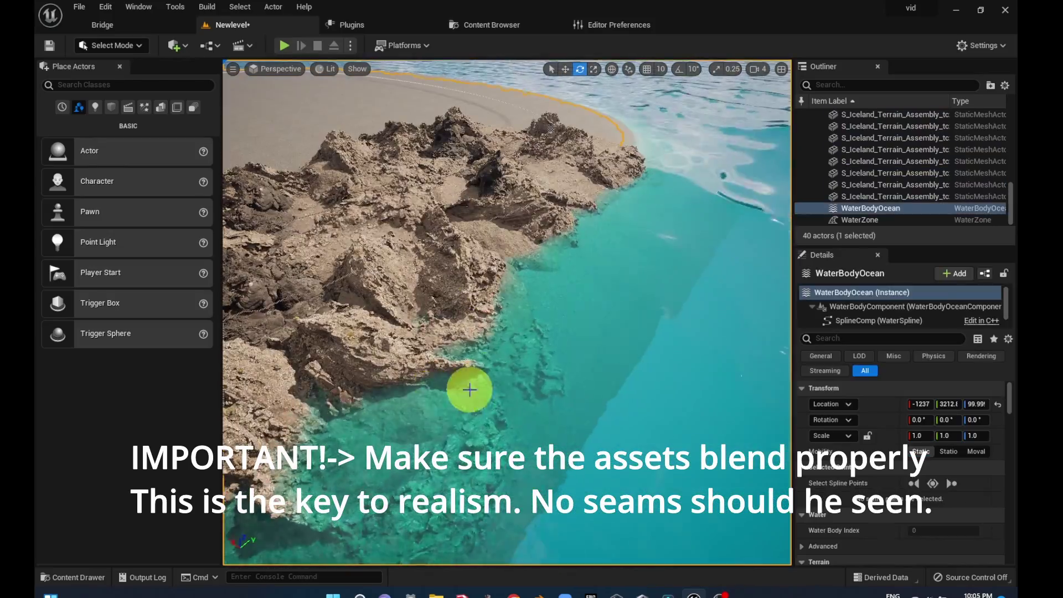
pyautogui.click(568, 199)
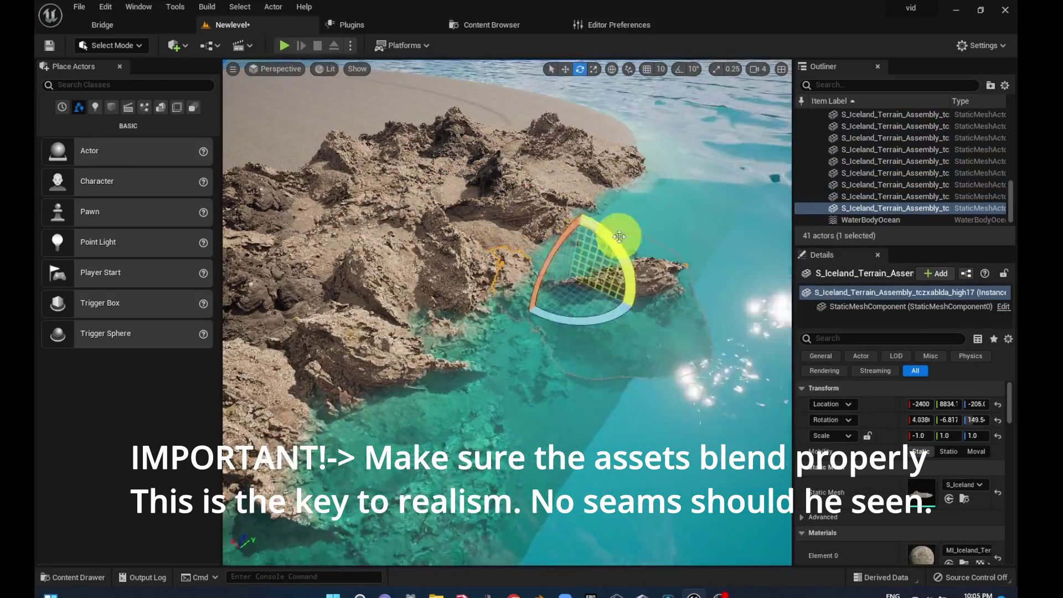
pyautogui.keyDown('alt'); pyautogui.moveTo(578, 268); pyautogui.dragTo(635, 212); pyautogui.keyUp('alt')
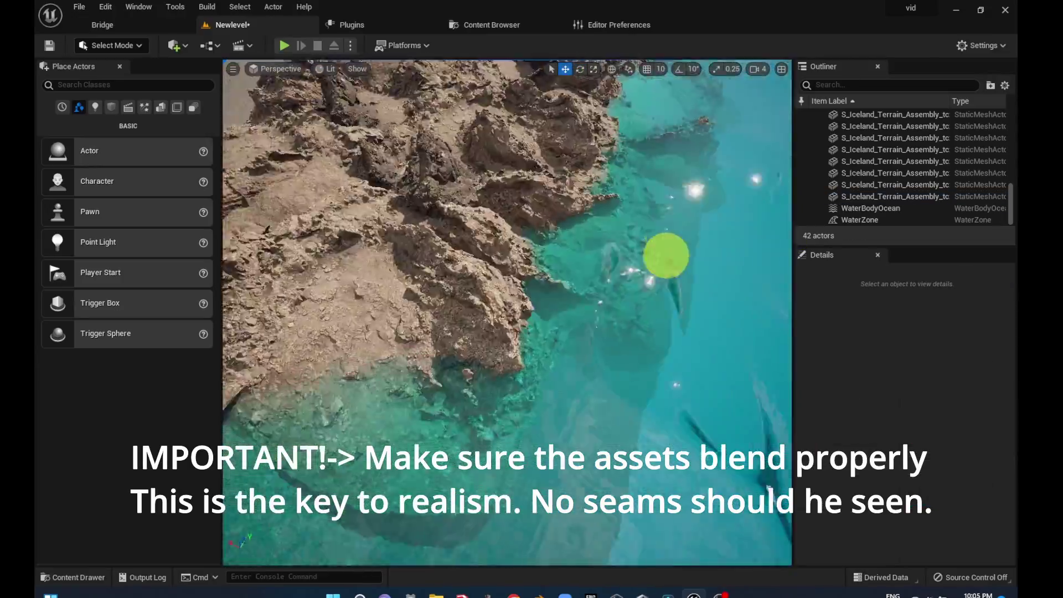
pyautogui.moveTo(676, 217); pyautogui.dragTo(505, 221, button='right')
pyautogui.click(462, 165)
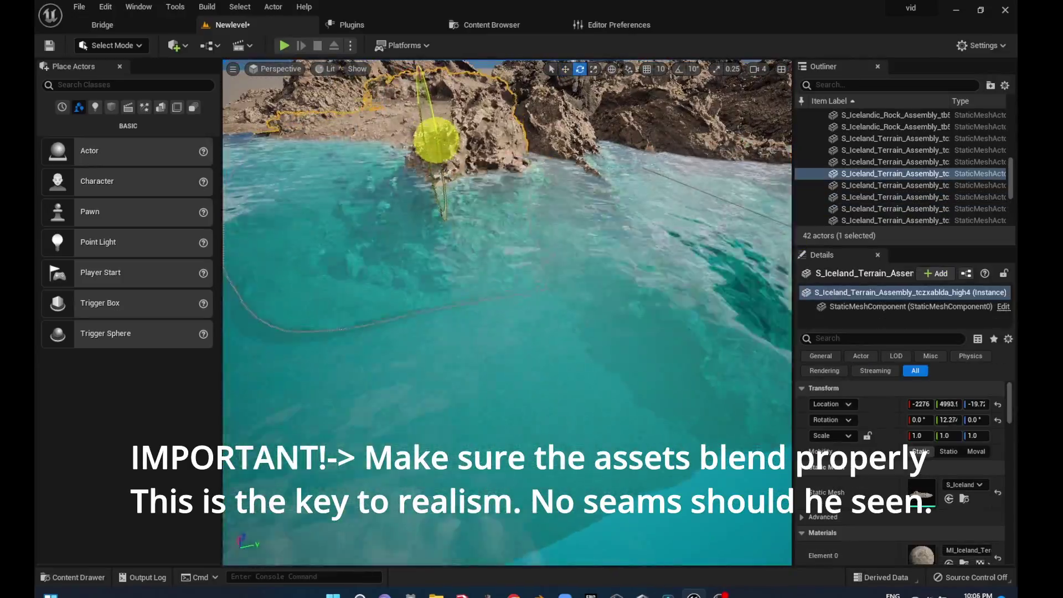
pyautogui.moveTo(507, 332); pyautogui.dragTo(507, 249, button='right')
pyautogui.press('Escape')
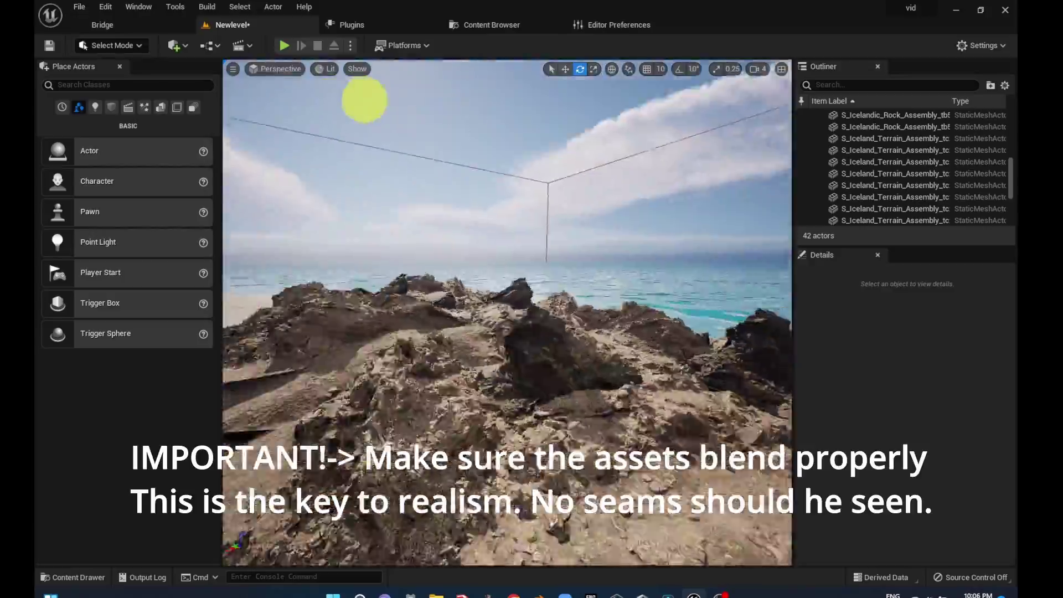
pyautogui.moveTo(364, 99)
pyautogui.mouseDown(button='right')
pyautogui.moveTo(541, 299)
pyautogui.moveTo(492, 378)
pyautogui.mouseUp(button='right')
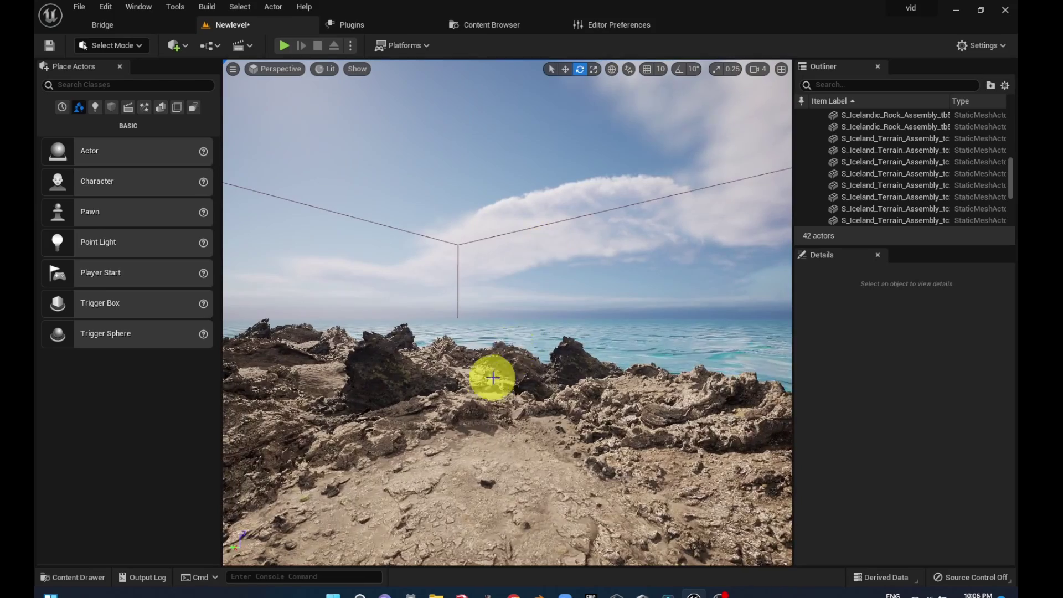
# With SM_SkySphere selected, sweep the sun across the sky to a new, different angle
pyautogui.click(479, 172)
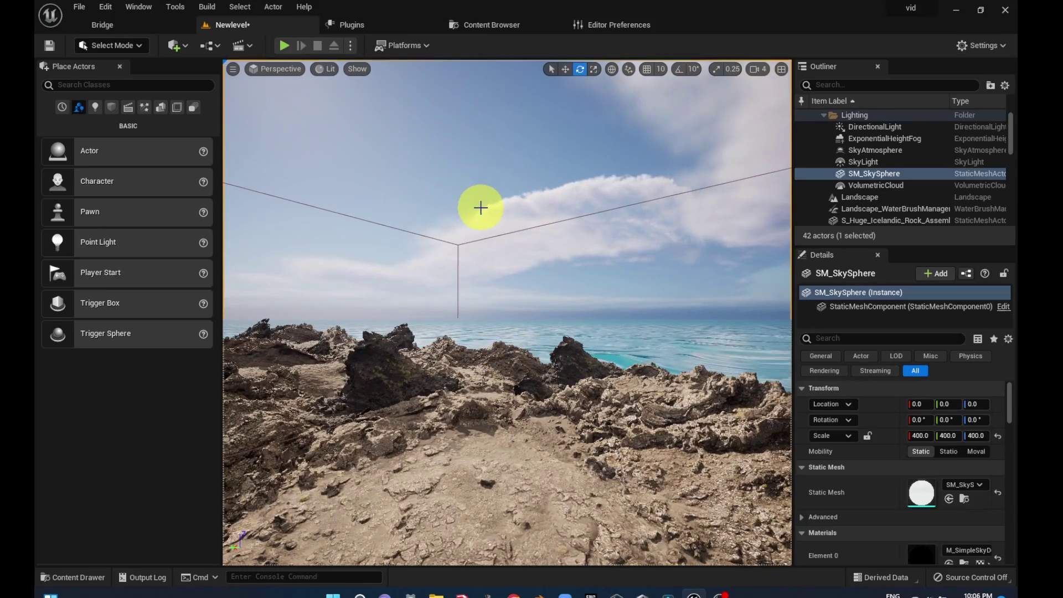
pyautogui.moveTo(478, 250); pyautogui.dragTo(478, 243, button='right')
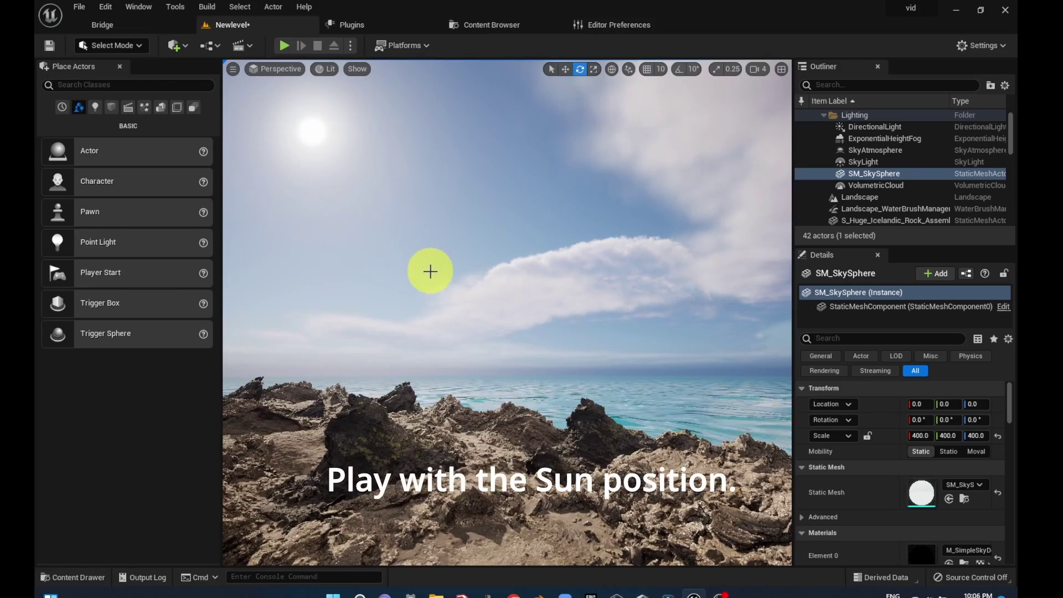
pyautogui.keyDown('ctrl'); pyautogui.moveTo(435, 277); pyautogui.dragTo(575, 285); pyautogui.keyUp('ctrl')
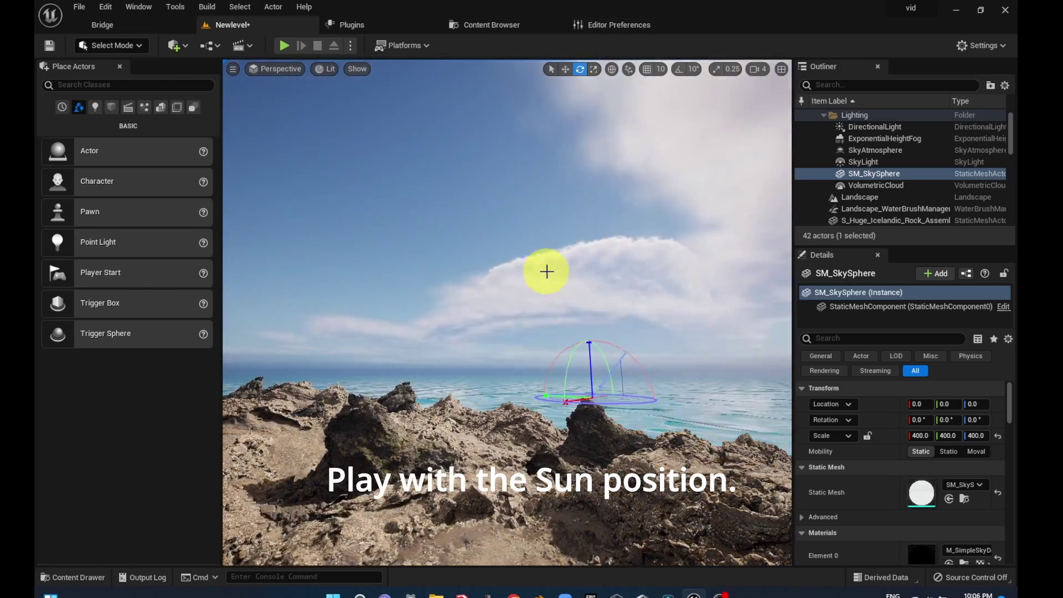
pyautogui.moveTo(575, 285)
pyautogui.keyDown('ctrl'); pyautogui.mouseDown()
pyautogui.moveTo(463, 258)
pyautogui.moveTo(482, 286)
pyautogui.moveTo(776, 214)
pyautogui.mouseUp(); pyautogui.keyUp('ctrl')
# Set SkyAtmosphere's Rayleigh Scattering Scale to 0.058833 and Mie Scattering Scale to 0.264205, discarding a colour change
pyautogui.click(858, 150)
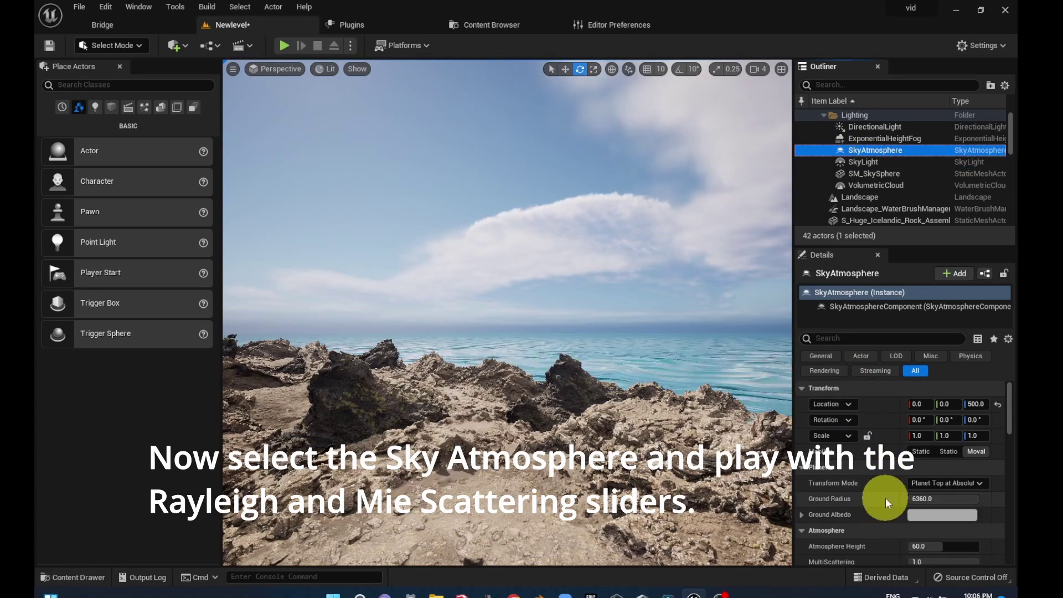
pyautogui.scroll(-1, 889, 492)
pyautogui.scroll(-1, 889, 492)
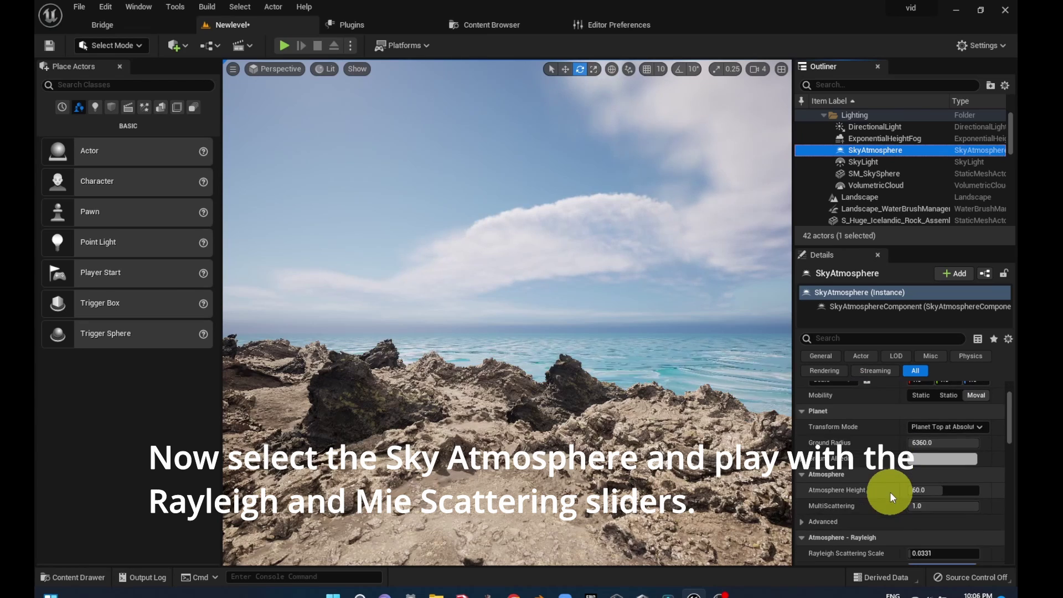
pyautogui.scroll(-1, 889, 491)
pyautogui.scroll(-1, 891, 495)
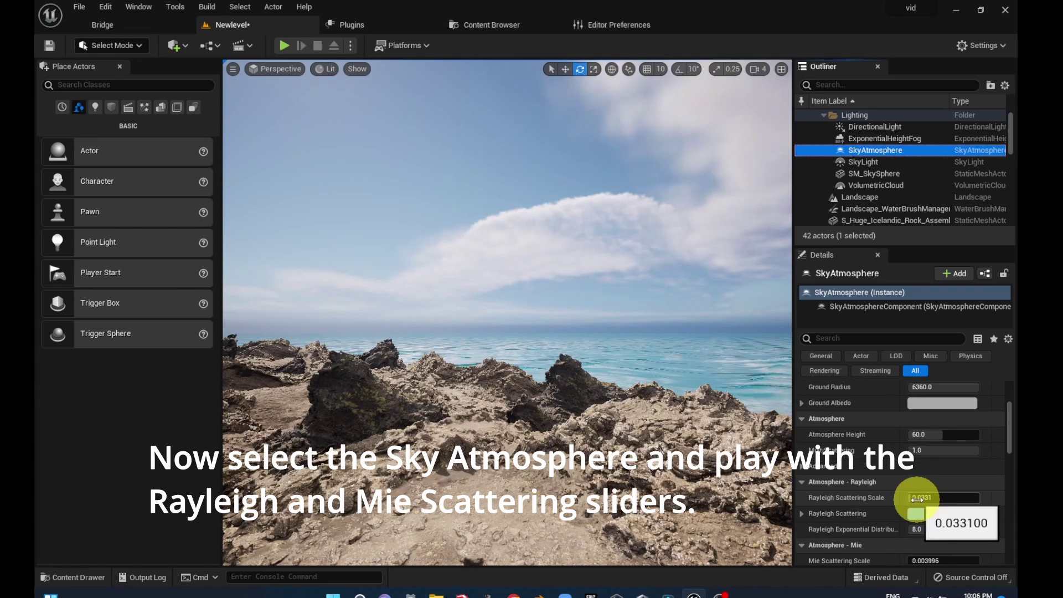
pyautogui.click(917, 517)
pyautogui.moveTo(730, 387); pyautogui.dragTo(704, 361)
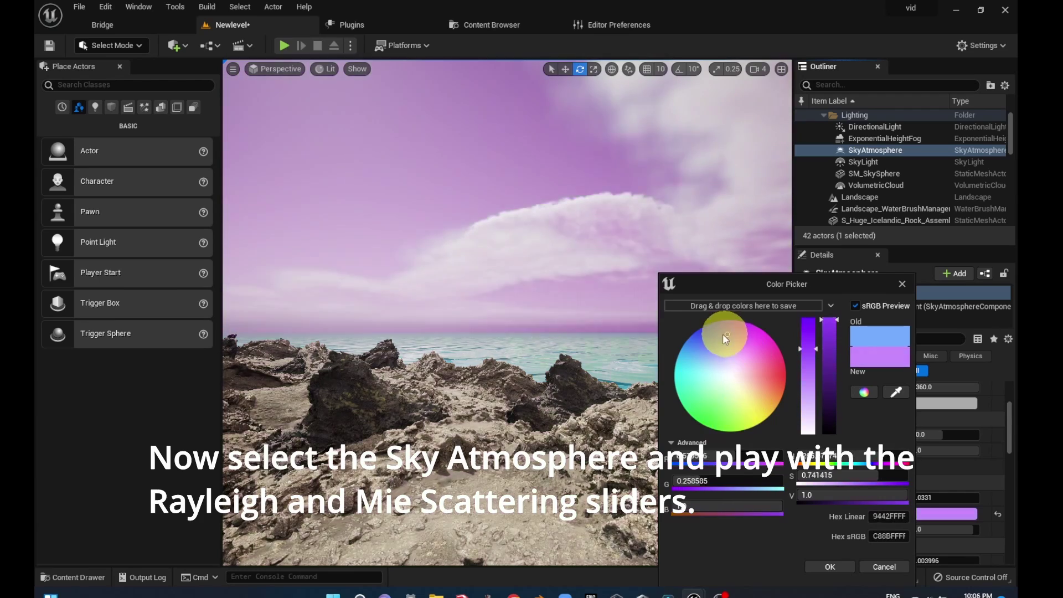
pyautogui.click(883, 571)
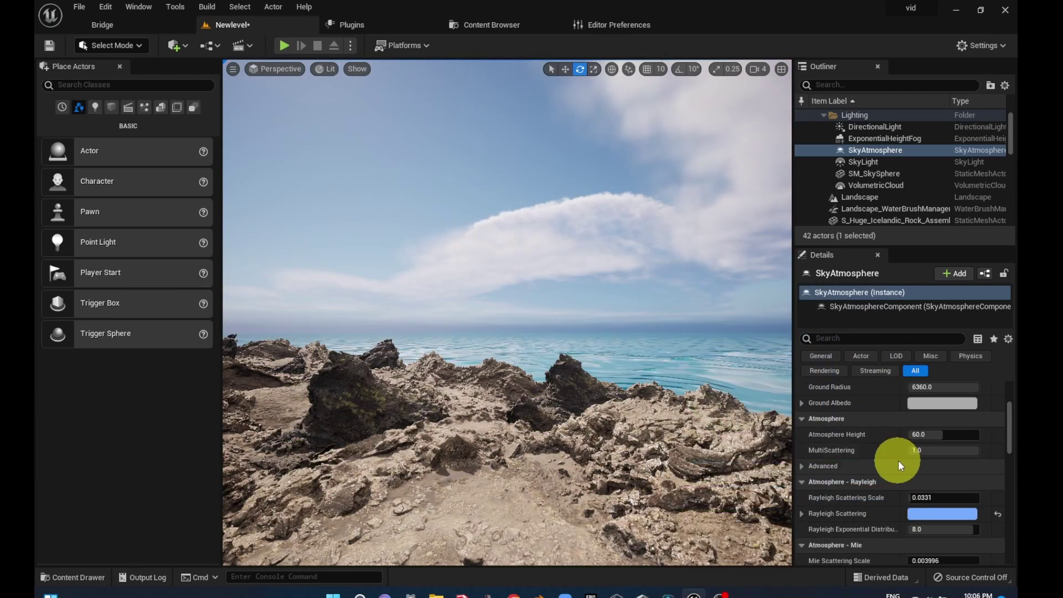
pyautogui.moveTo(914, 501); pyautogui.dragTo(915, 501)
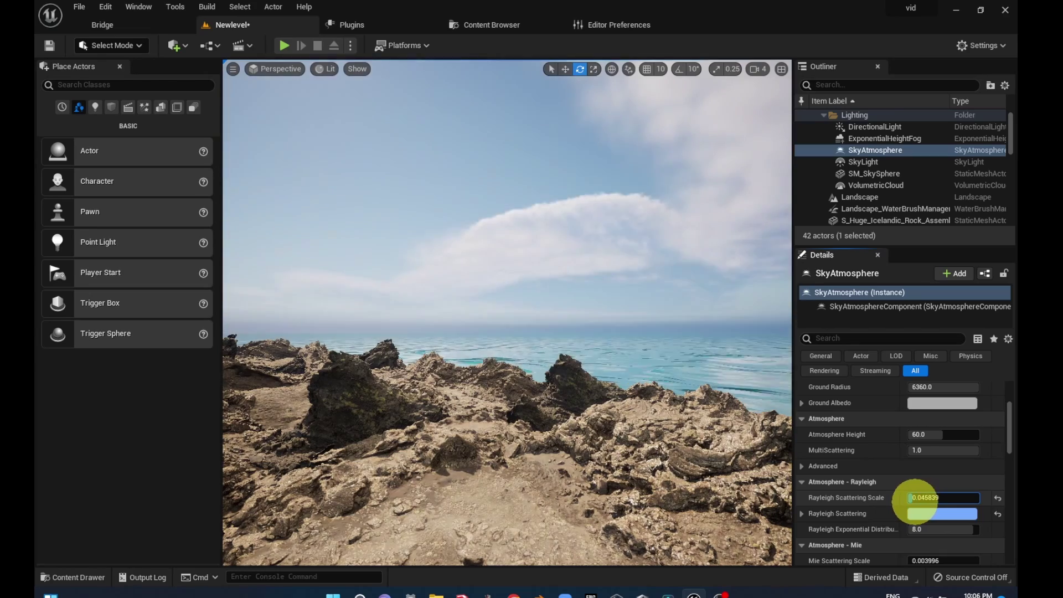
pyautogui.scroll(-1, 922, 529)
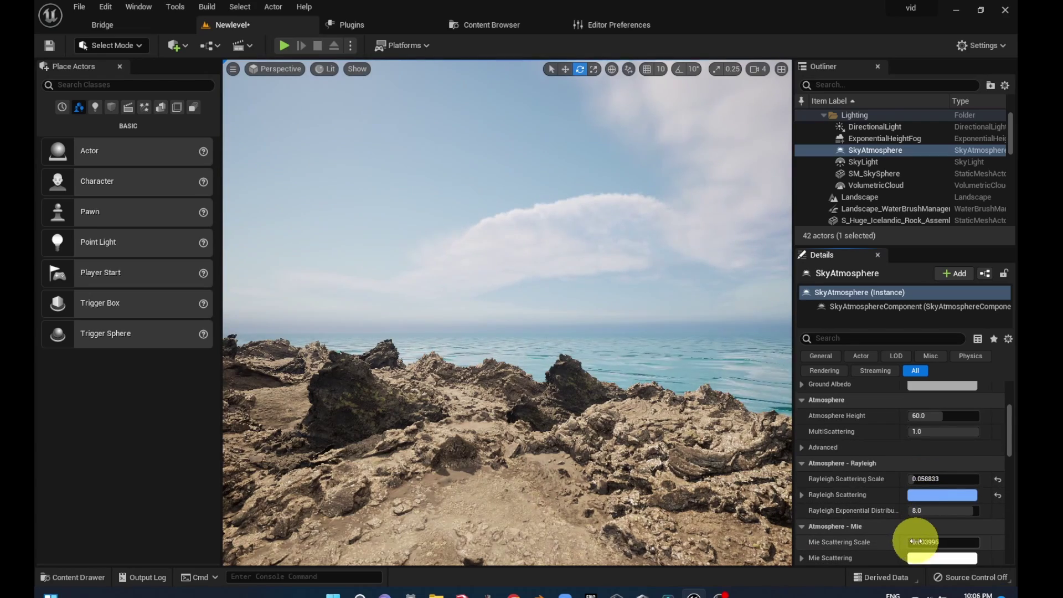
pyautogui.moveTo(916, 542); pyautogui.dragTo(922, 542)
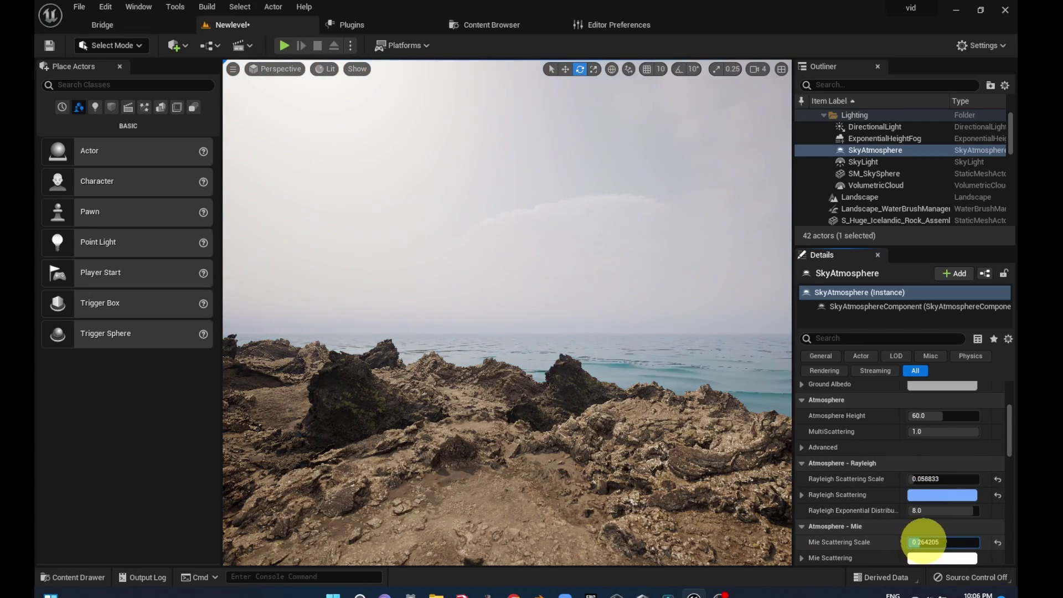
pyautogui.moveTo(580, 466); pyautogui.dragTo(384, 397, button='right')
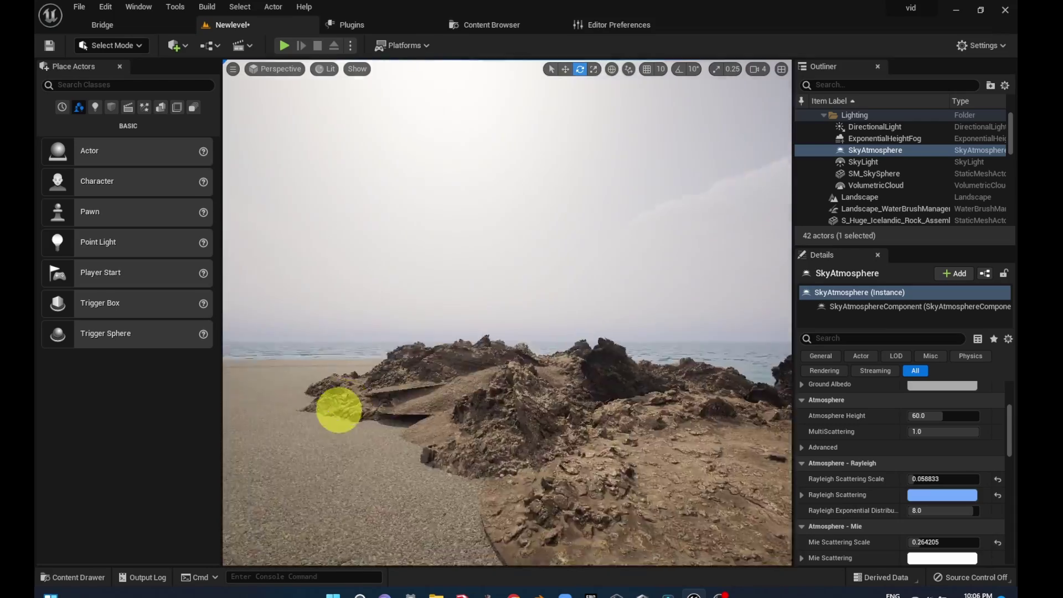
pyautogui.moveTo(384, 397); pyautogui.dragTo(470, 372, button='right')
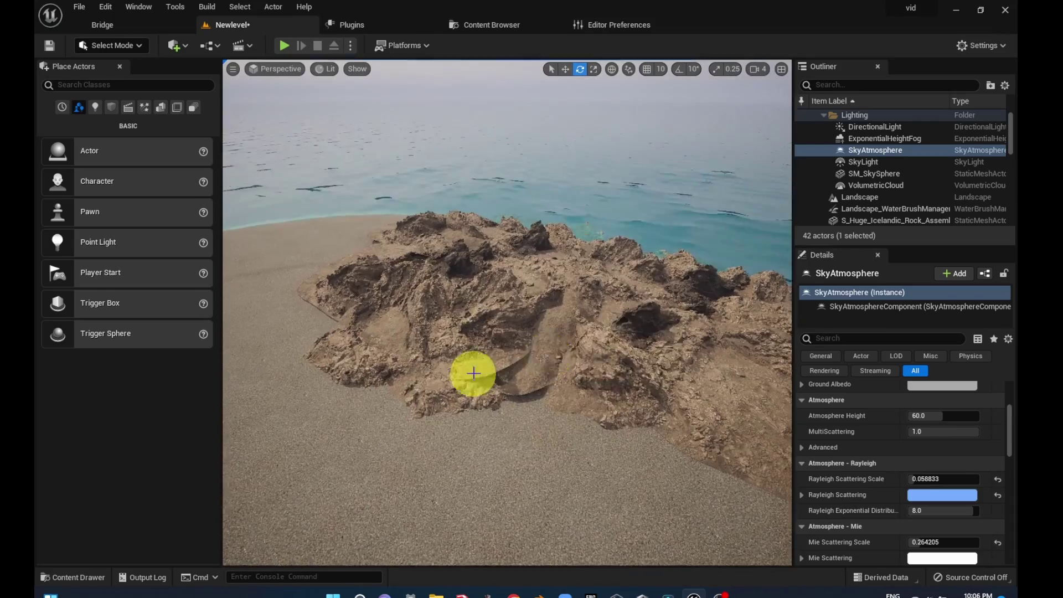
pyautogui.press('w')
pyautogui.click(602, 355)
pyautogui.moveTo(601, 355)
pyautogui.keyDown('alt'); pyautogui.mouseDown()
pyautogui.moveTo(547, 394)
pyautogui.moveTo(543, 380)
pyautogui.mouseUp(); pyautogui.keyUp('alt')
pyautogui.press('e')
pyautogui.press('w')
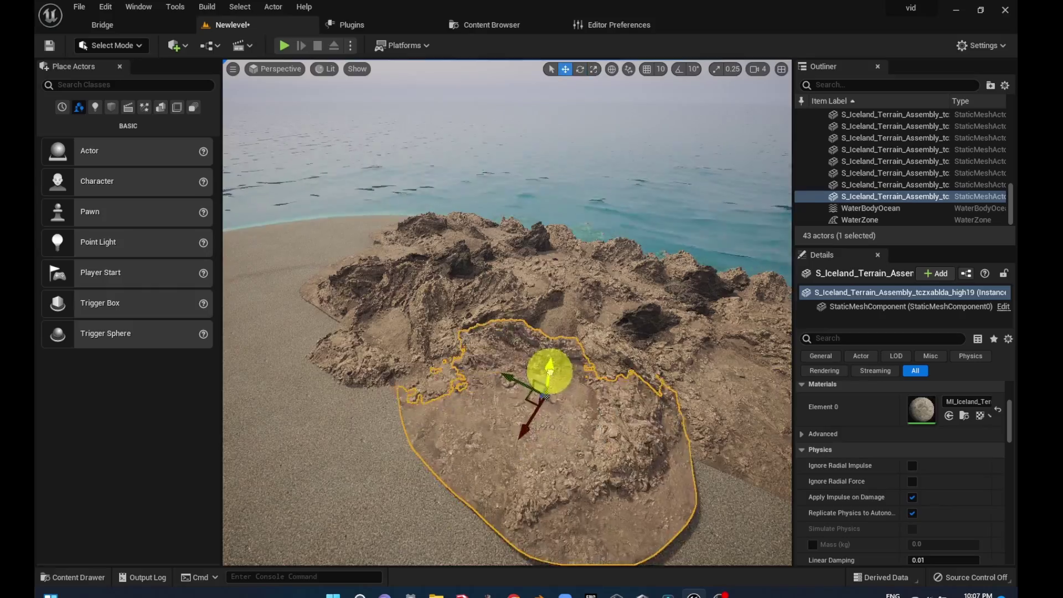
pyautogui.moveTo(543, 379)
pyautogui.mouseDown(button='right')
pyautogui.moveTo(491, 367)
pyautogui.moveTo(526, 320)
pyautogui.mouseUp(button='right')
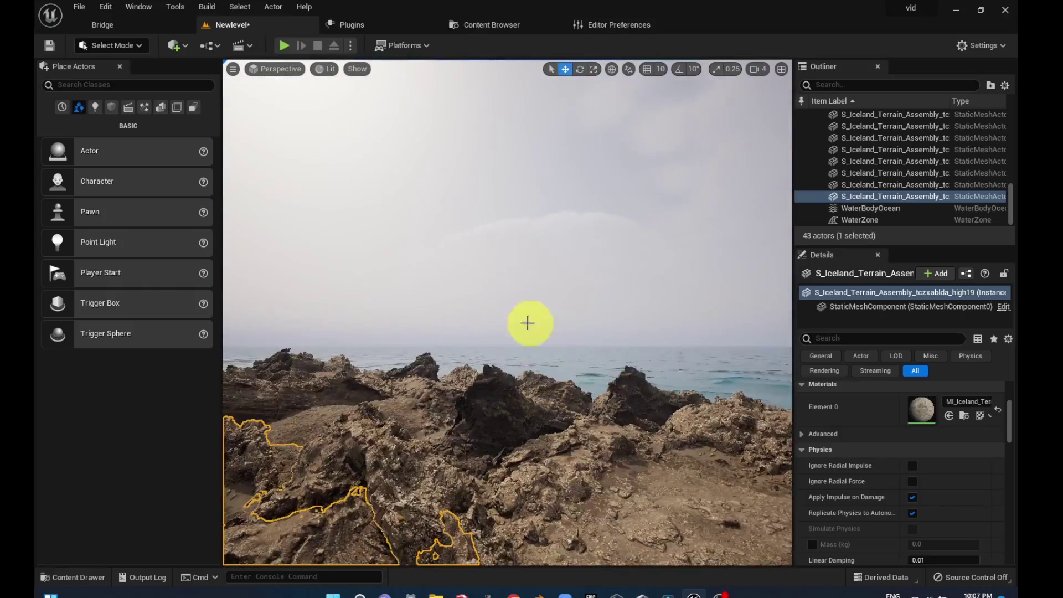
pyautogui.click(449, 460)
pyautogui.moveTo(448, 460); pyautogui.dragTo(435, 462, button='right')
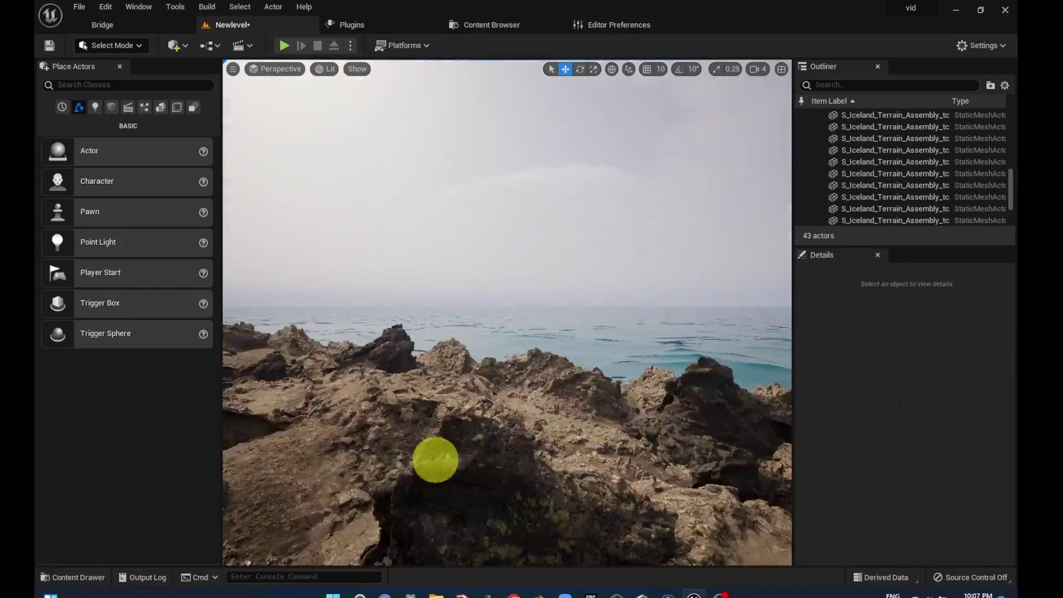
pyautogui.click(454, 429)
pyautogui.press('Escape')
pyautogui.moveTo(462, 439); pyautogui.dragTo(532, 432, button='right')
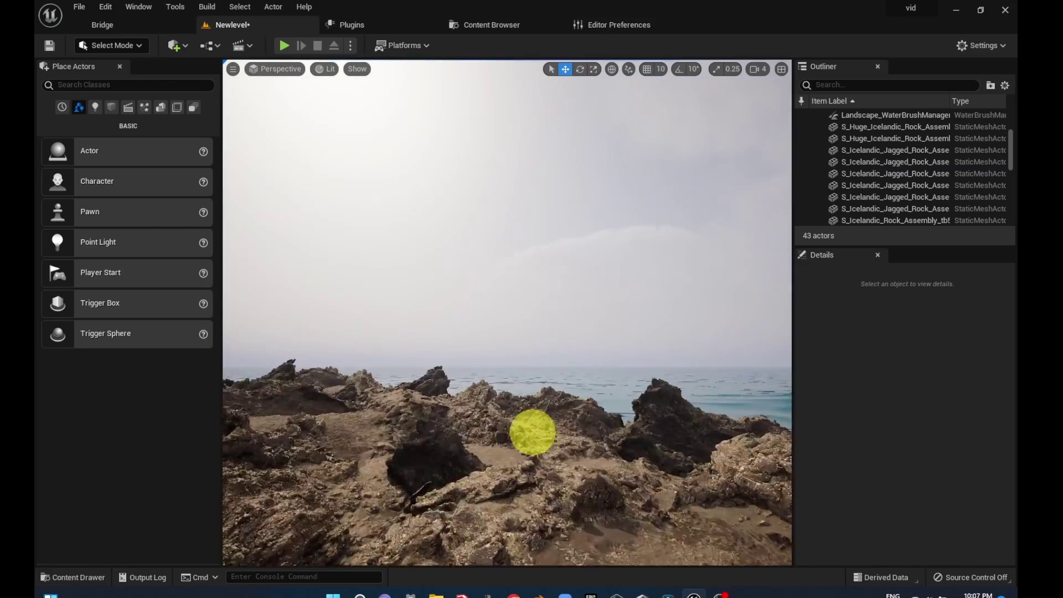
pyautogui.scroll(5, 852, 156)
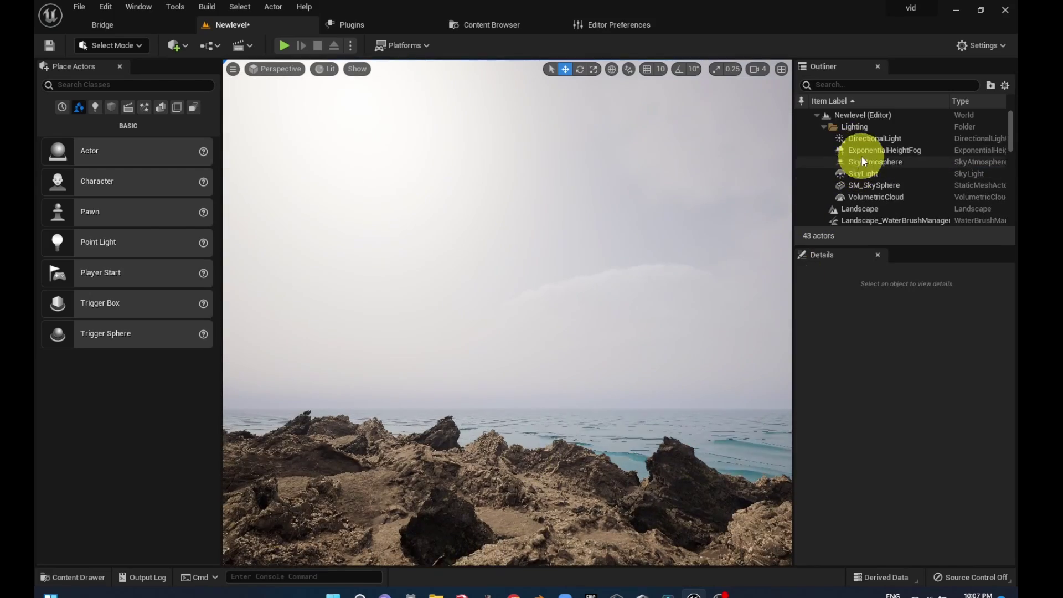
# Rotate the sun, then raise the ExponentialHeightFog's volumetric Extinction Scale to about 3
pyautogui.hotkey('ctrl', 'l')
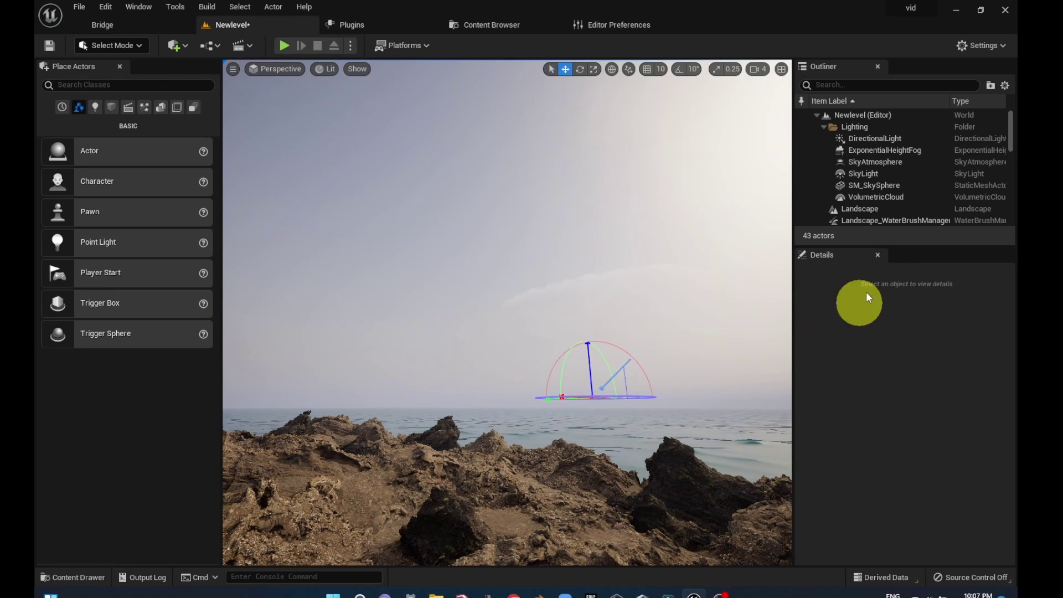
pyautogui.click(881, 151)
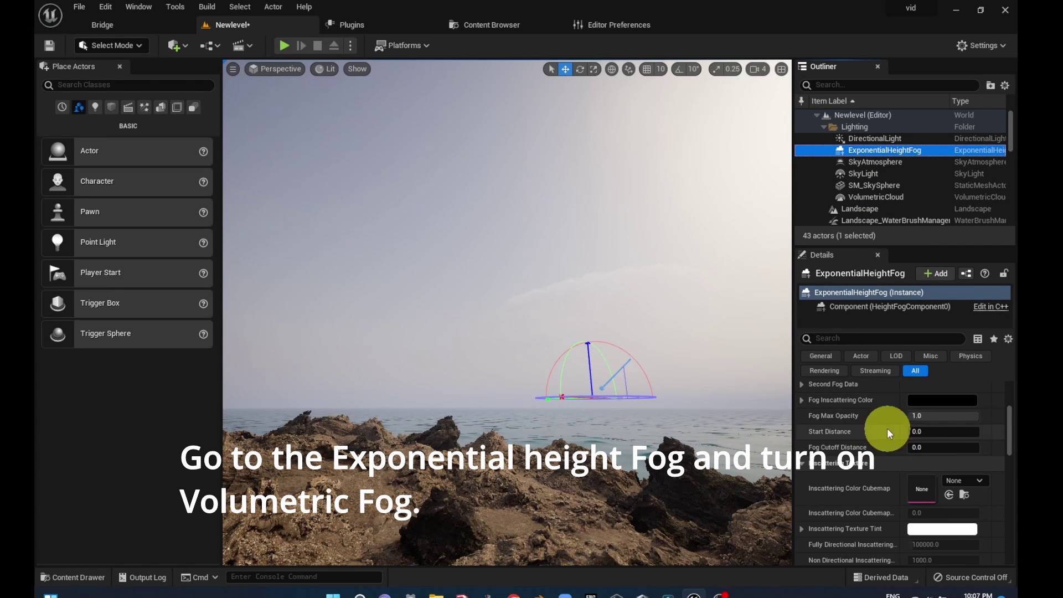
pyautogui.scroll(5, 818, 406)
pyautogui.scroll(-8, 895, 469)
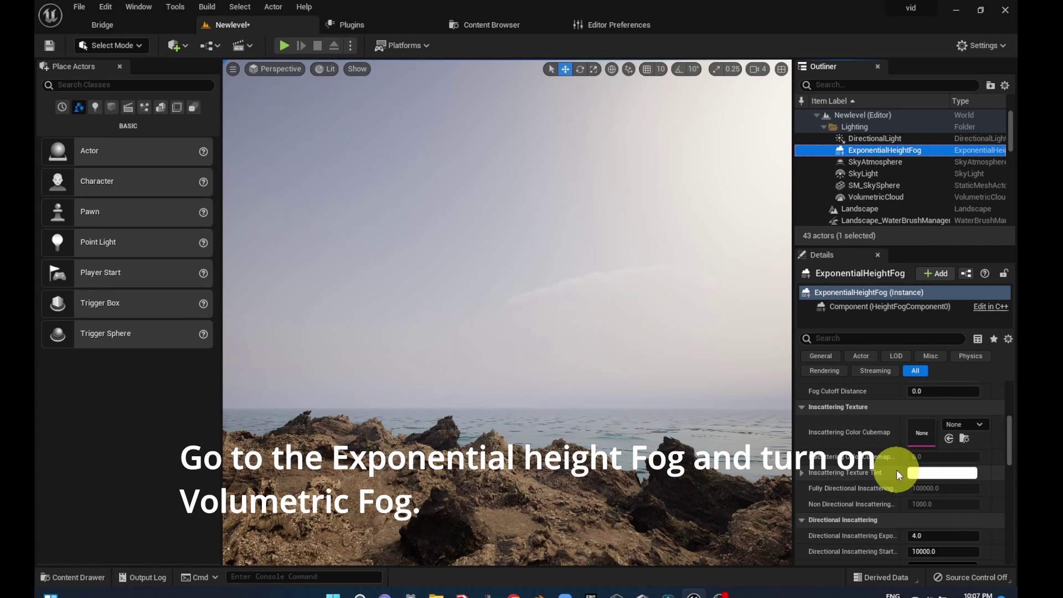
pyautogui.scroll(-5, 896, 469)
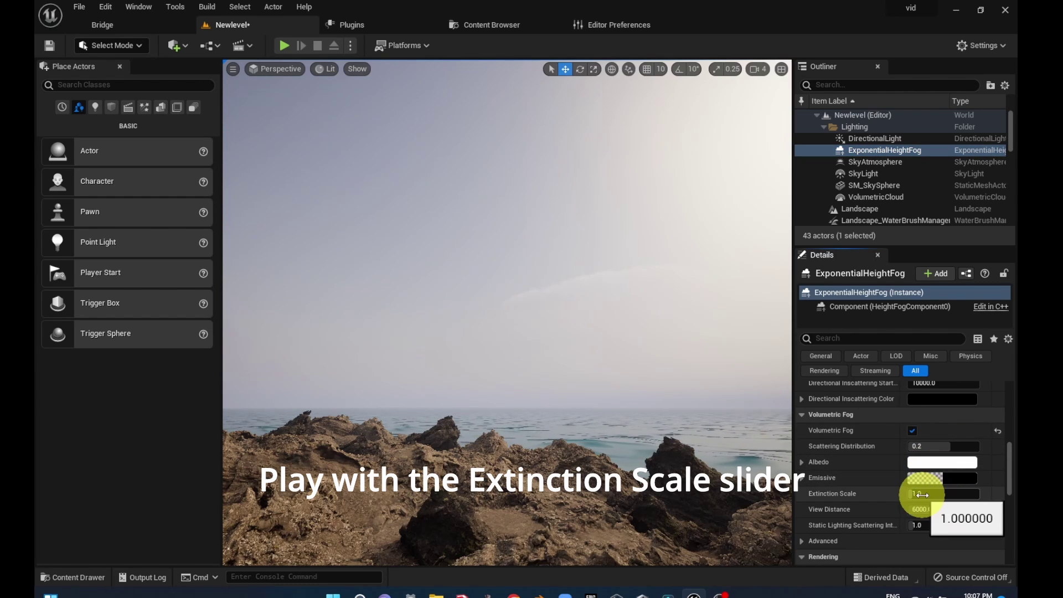
pyautogui.moveTo(923, 493); pyautogui.dragTo(932, 495)
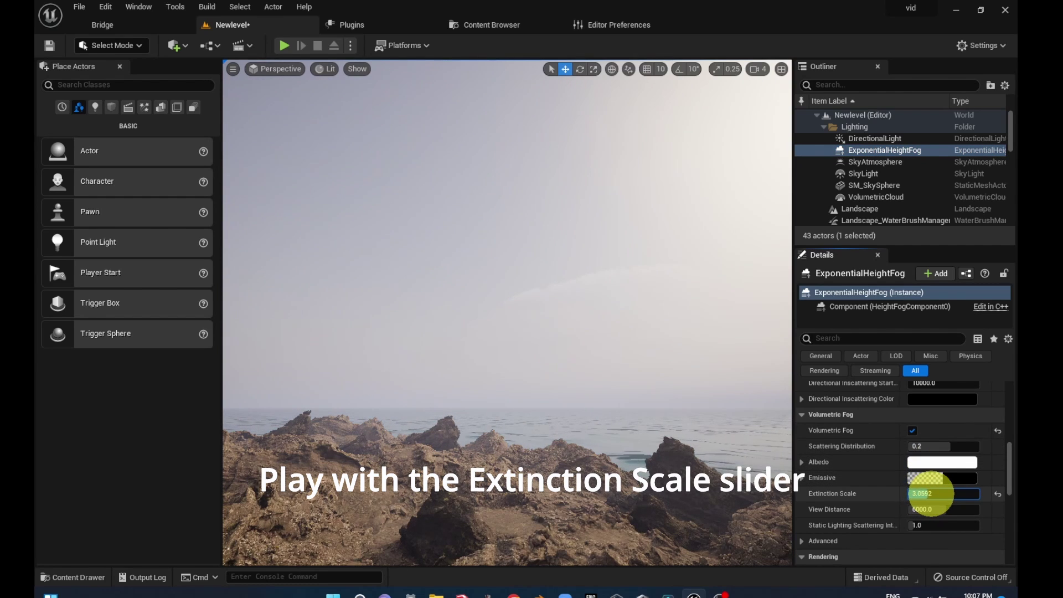
# Expand Second Fog Data and lower the Fog Density to 0.0252
pyautogui.scroll(2, 924, 490)
pyautogui.scroll(2, 922, 487)
pyautogui.scroll(1, 922, 487)
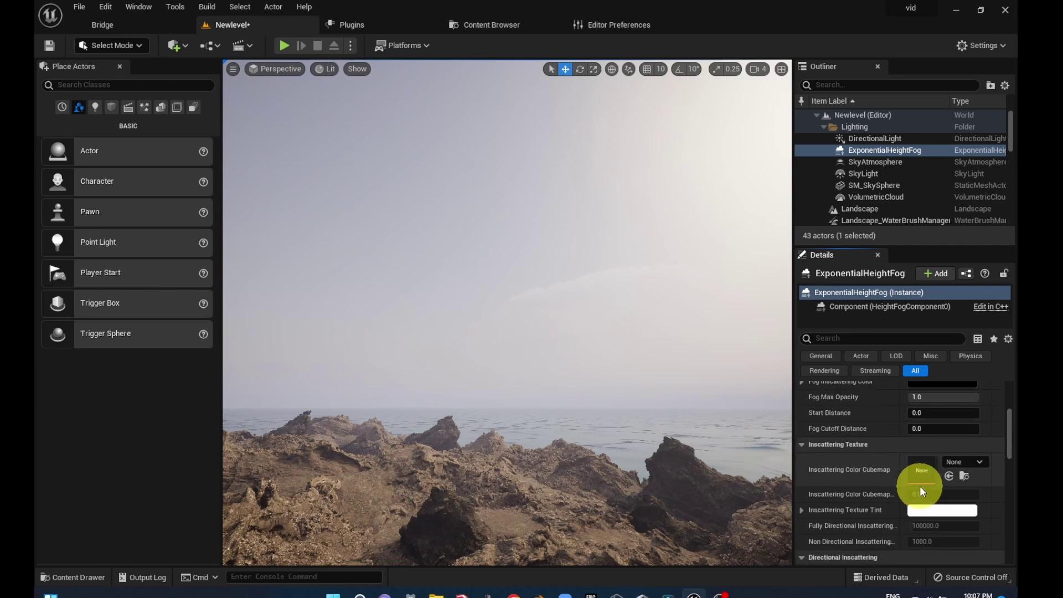
pyautogui.scroll(2, 922, 489)
pyautogui.scroll(2, 919, 486)
pyautogui.scroll(2, 919, 481)
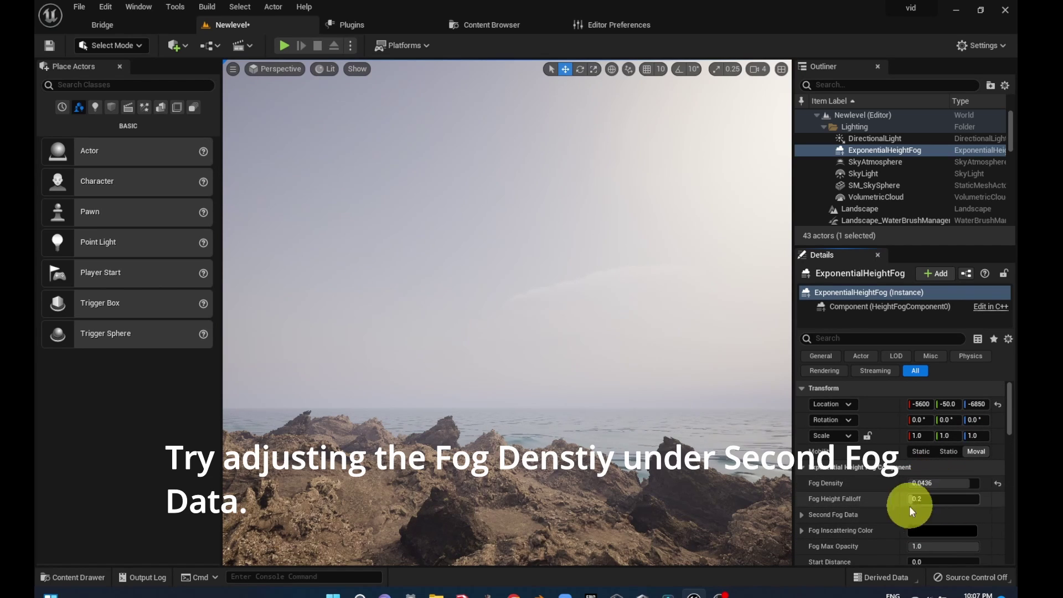
pyautogui.click(801, 515)
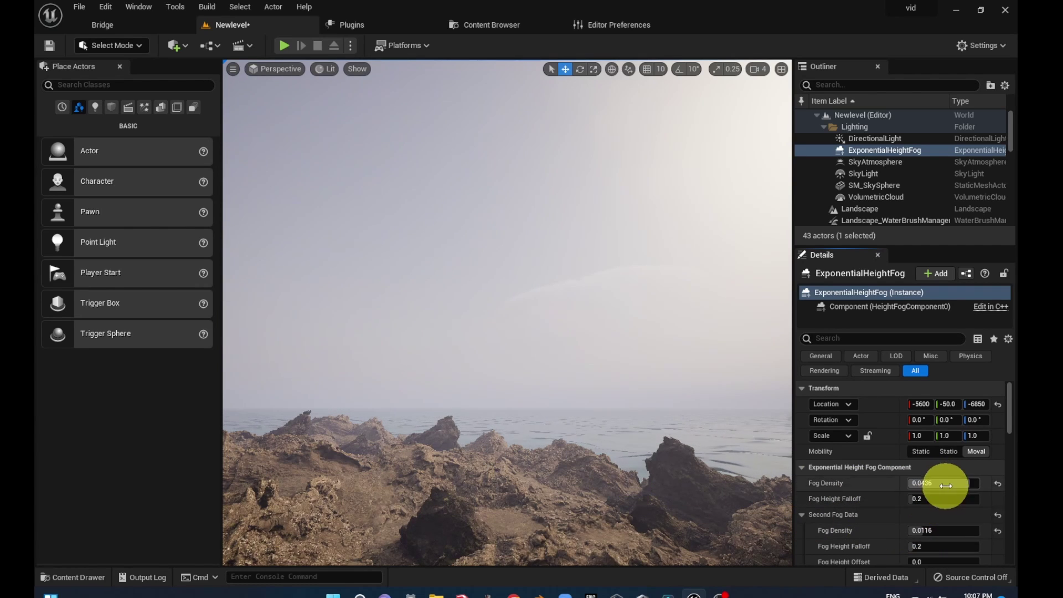
pyautogui.moveTo(946, 486); pyautogui.dragTo(943, 484)
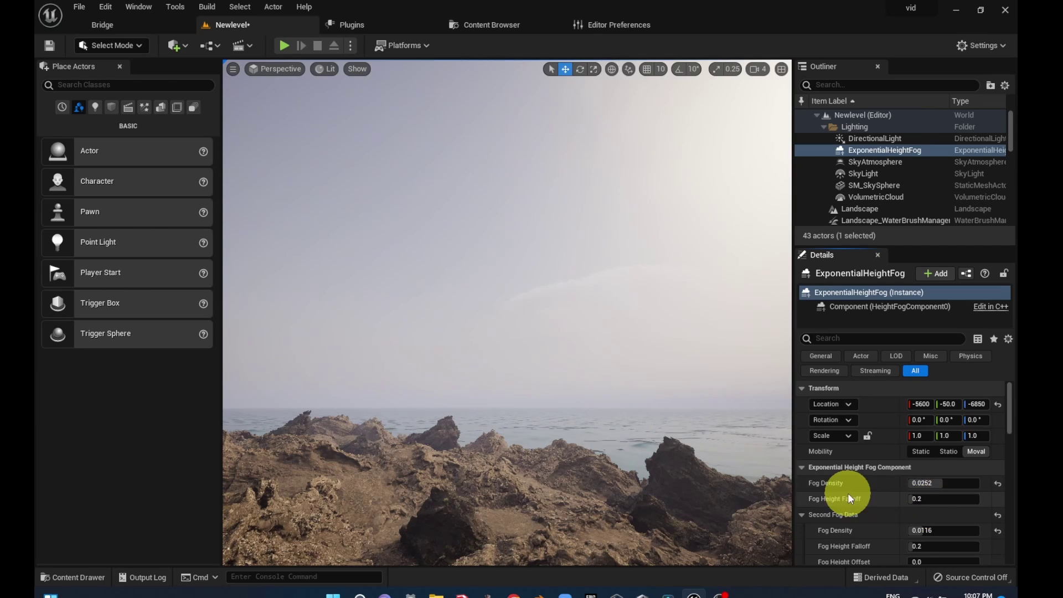
pyautogui.scroll(-3, 853, 488)
pyautogui.scroll(-2, 852, 493)
pyautogui.scroll(-1, 886, 509)
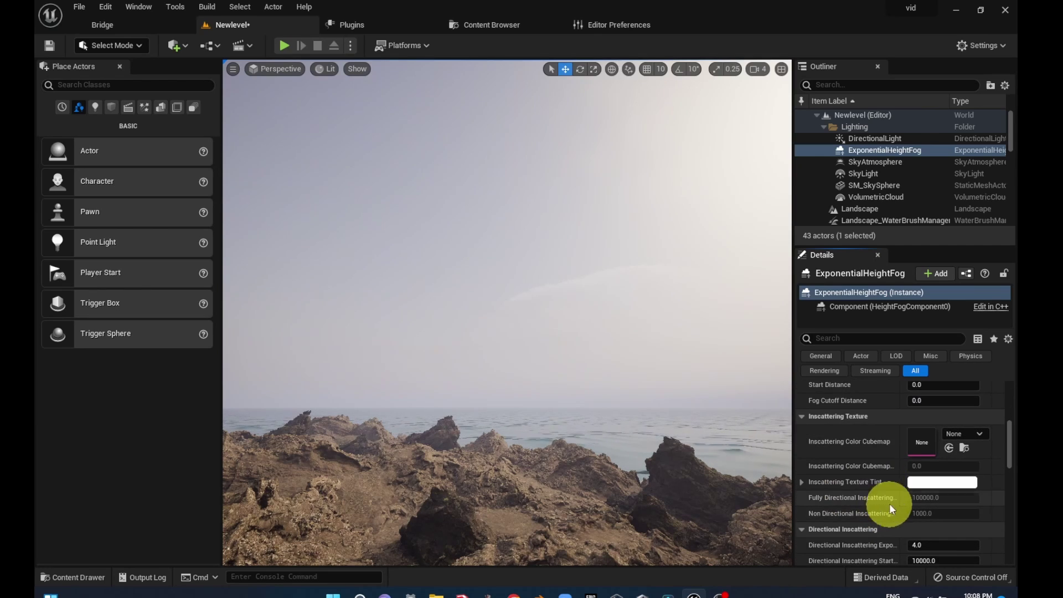
pyautogui.moveTo(589, 392); pyautogui.dragTo(471, 379)
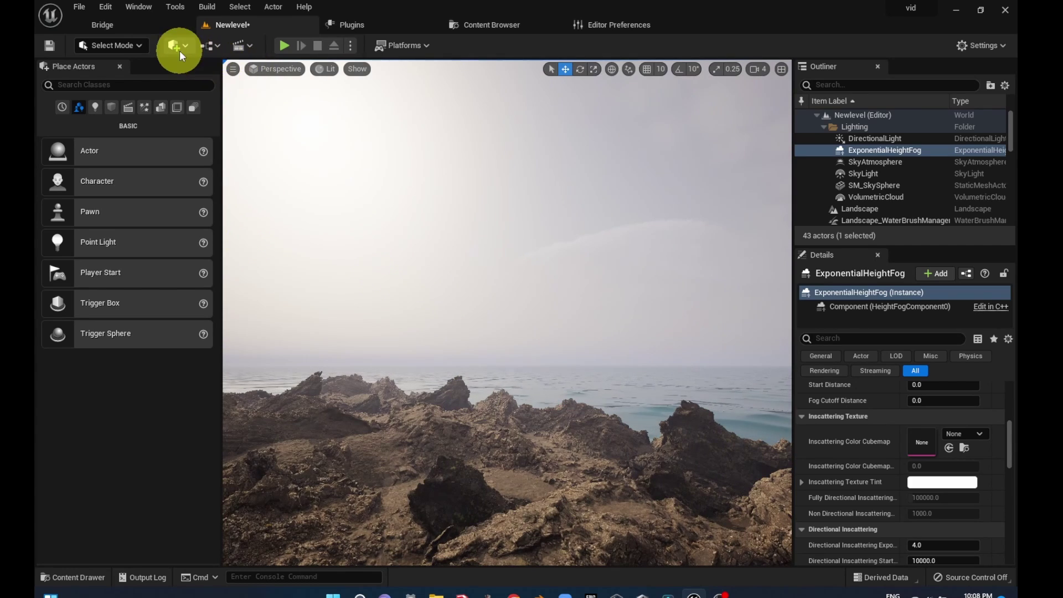
# Drop a Cine Camera Actor in front of the rocks and pilot CineCameraActor1 from the Perspective menu
pyautogui.click(138, 108)
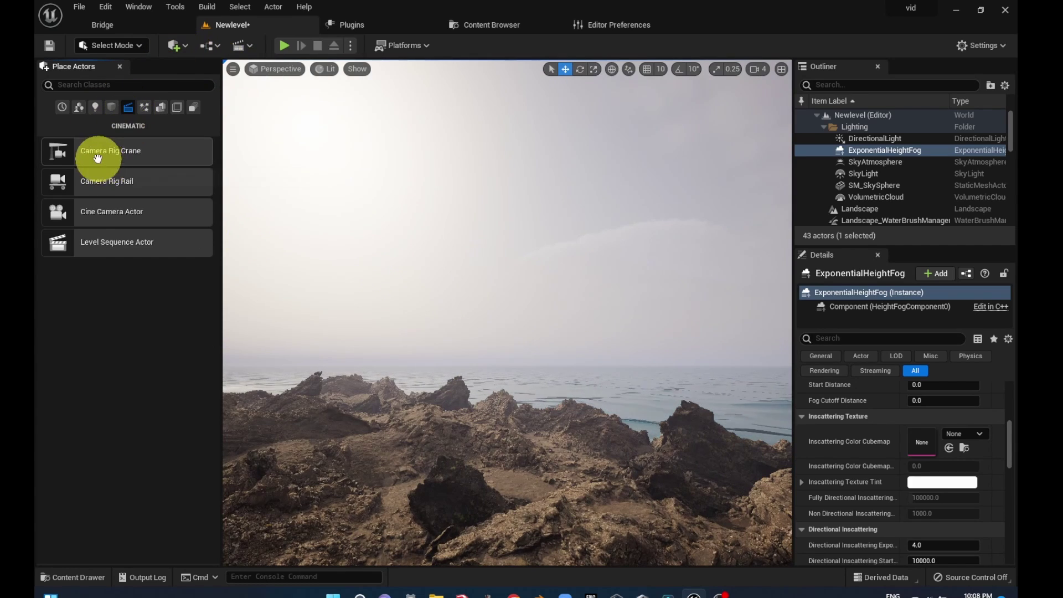
pyautogui.moveTo(102, 211); pyautogui.dragTo(412, 441)
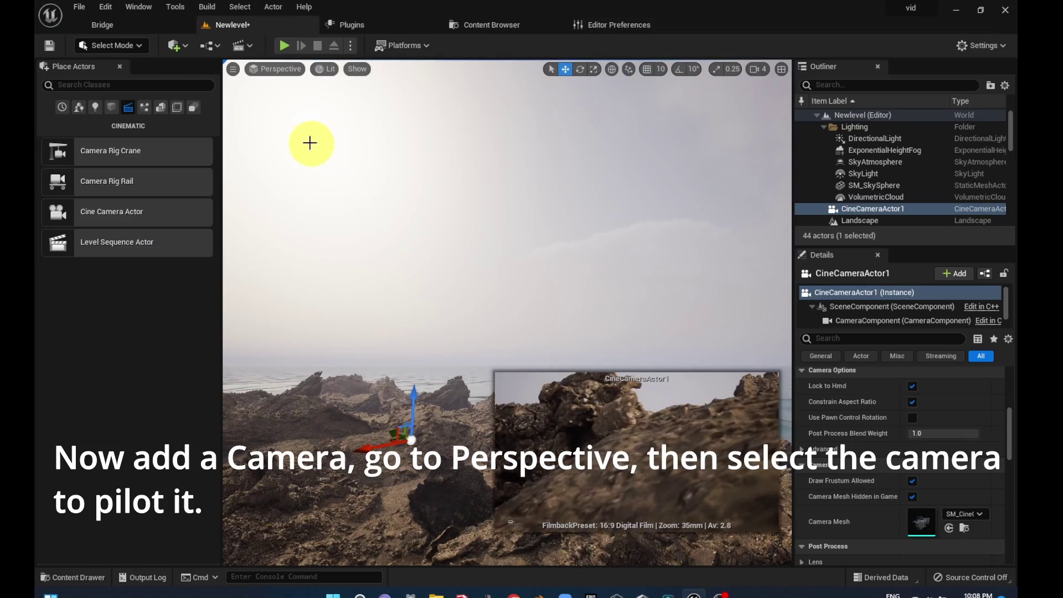
pyautogui.click(270, 77)
pyautogui.click(278, 201)
pyautogui.moveTo(304, 241)
pyautogui.mouseDown()
pyautogui.moveTo(433, 355)
pyautogui.moveTo(535, 361)
pyautogui.moveTo(601, 351)
pyautogui.mouseUp()
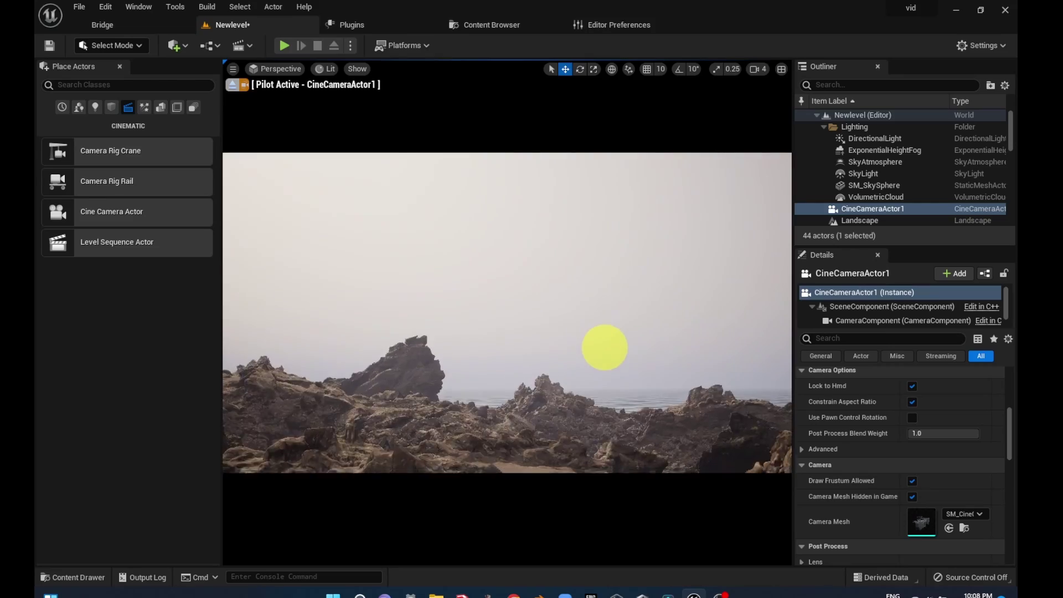
# Move CineCameraActor1 forward and down onto the jagged rocky slope against the hazy sea, then undo the sun rotation
pyautogui.moveTo(604, 347)
pyautogui.mouseDown()
pyautogui.moveTo(577, 364)
pyautogui.moveTo(604, 357)
pyautogui.mouseUp()
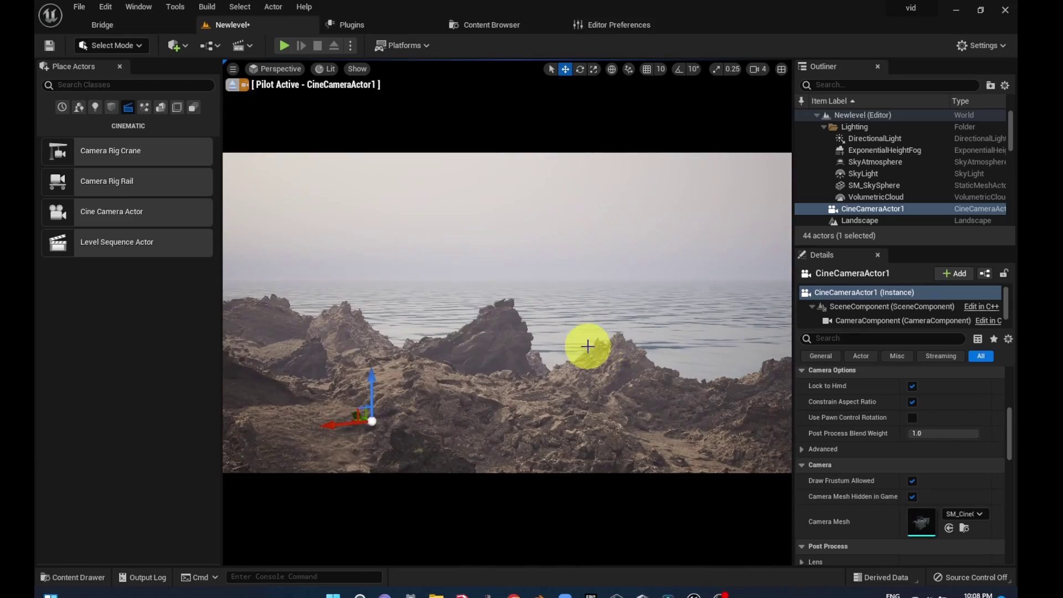
pyautogui.moveTo(578, 344)
pyautogui.mouseDown(button='right')
pyautogui.moveTo(570, 377)
pyautogui.moveTo(565, 348)
pyautogui.moveTo(585, 337)
pyautogui.mouseUp(button='right')
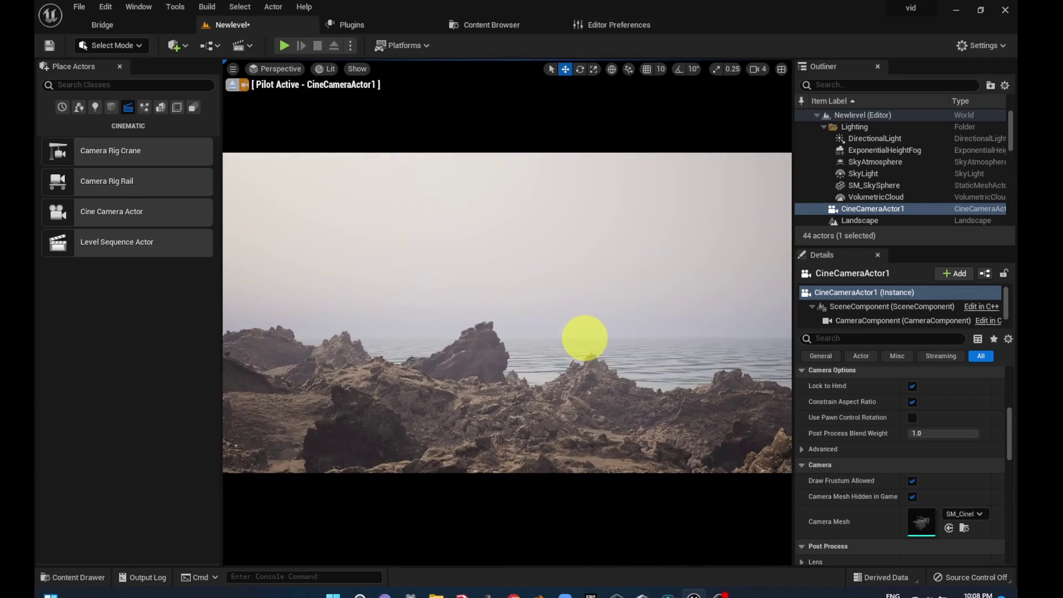
pyautogui.click(481, 358)
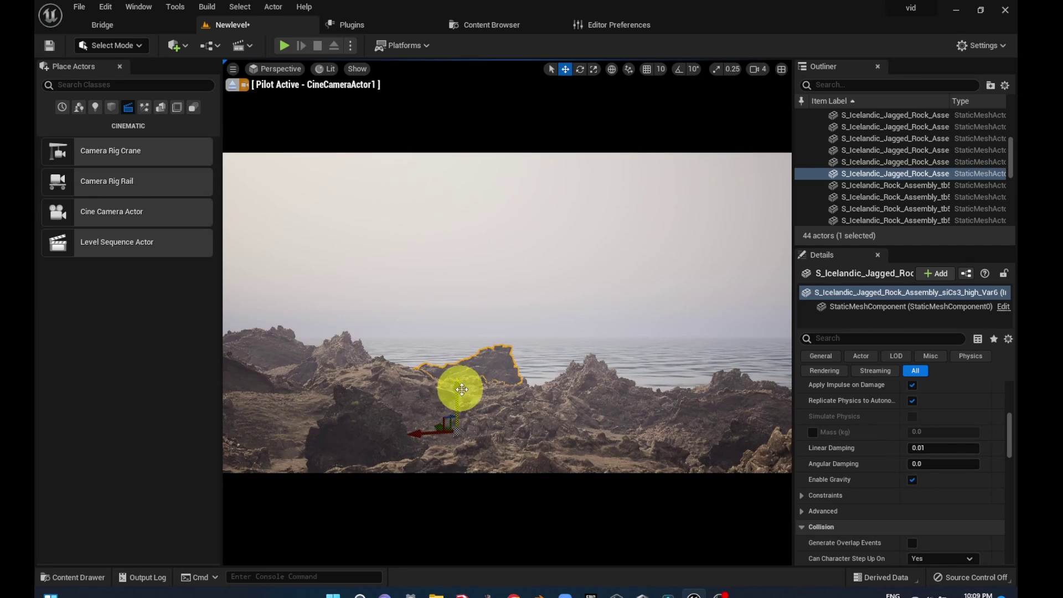
pyautogui.press('Escape')
pyautogui.moveTo(462, 389); pyautogui.dragTo(540, 371, button='right')
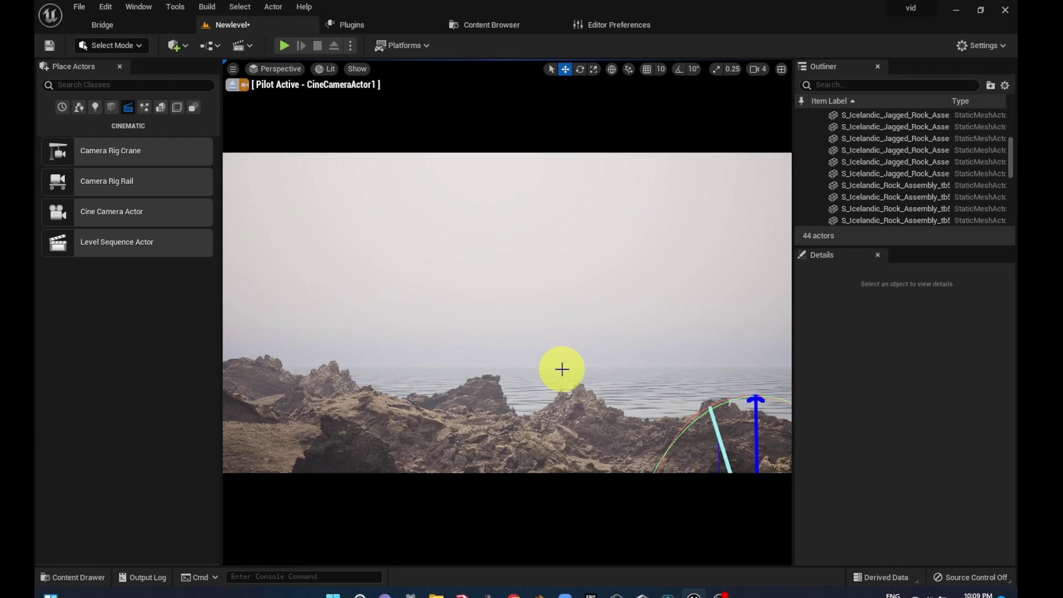
pyautogui.hotkey('ctrl', 'z')
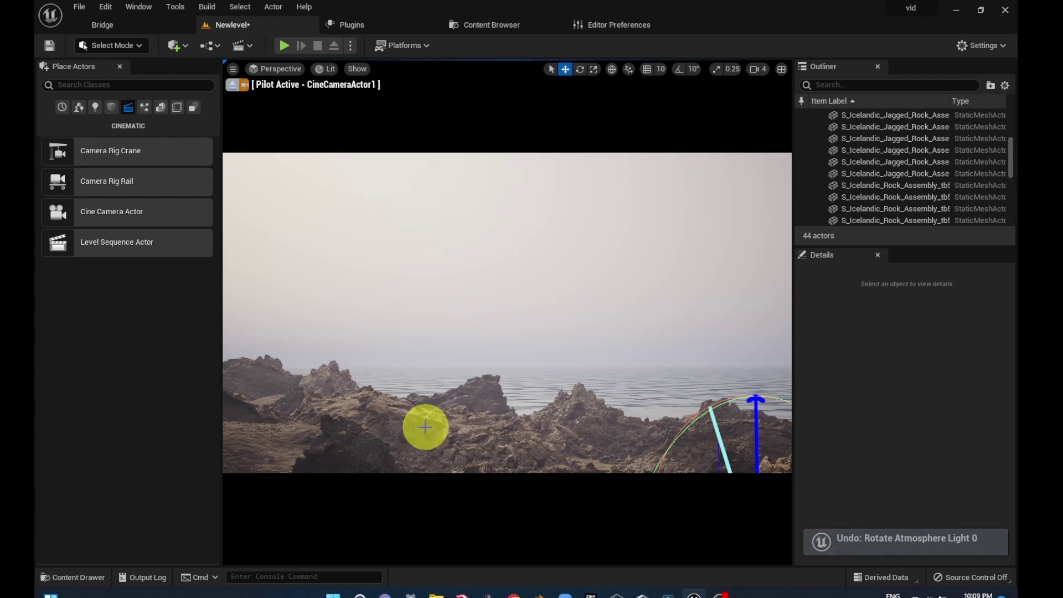
# Create a new level sequence asset named NewLevelSequence and save it
pyautogui.click(240, 45)
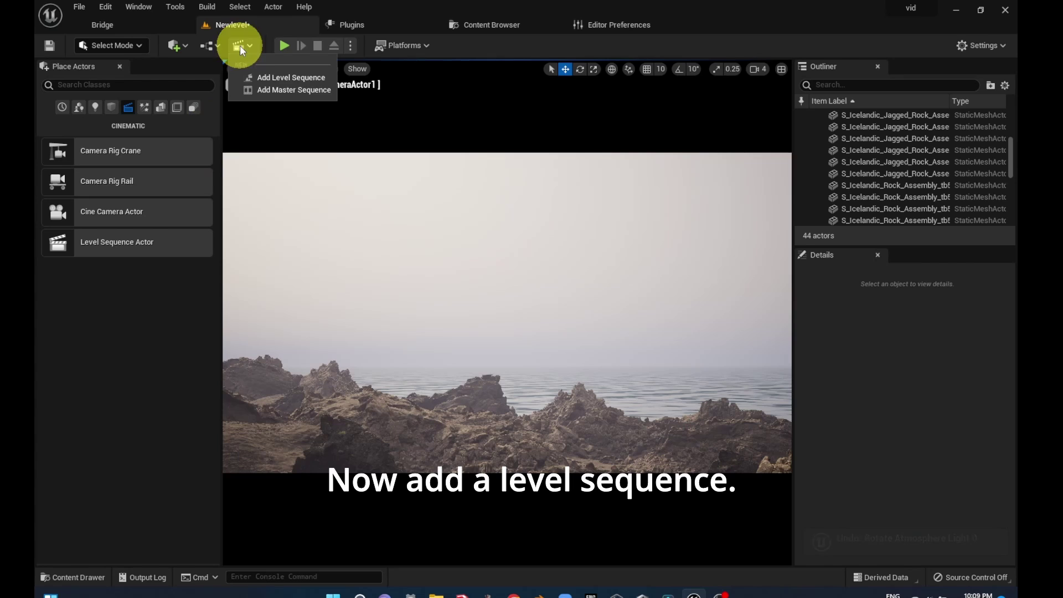
pyautogui.click(245, 79)
pyautogui.write('N')
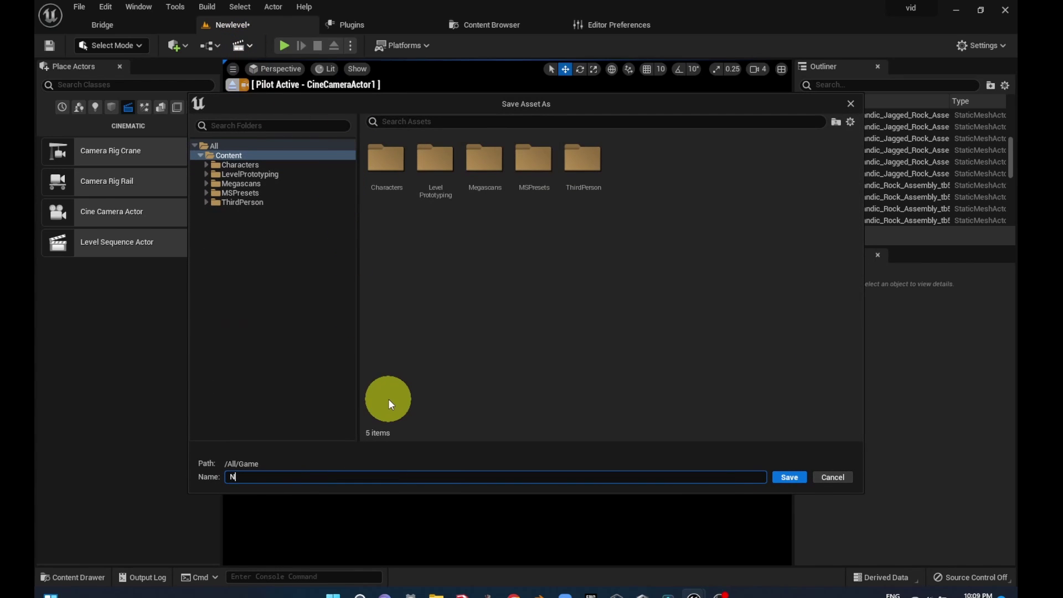
pyautogui.write('ewLevelS')
pyautogui.write('equence')
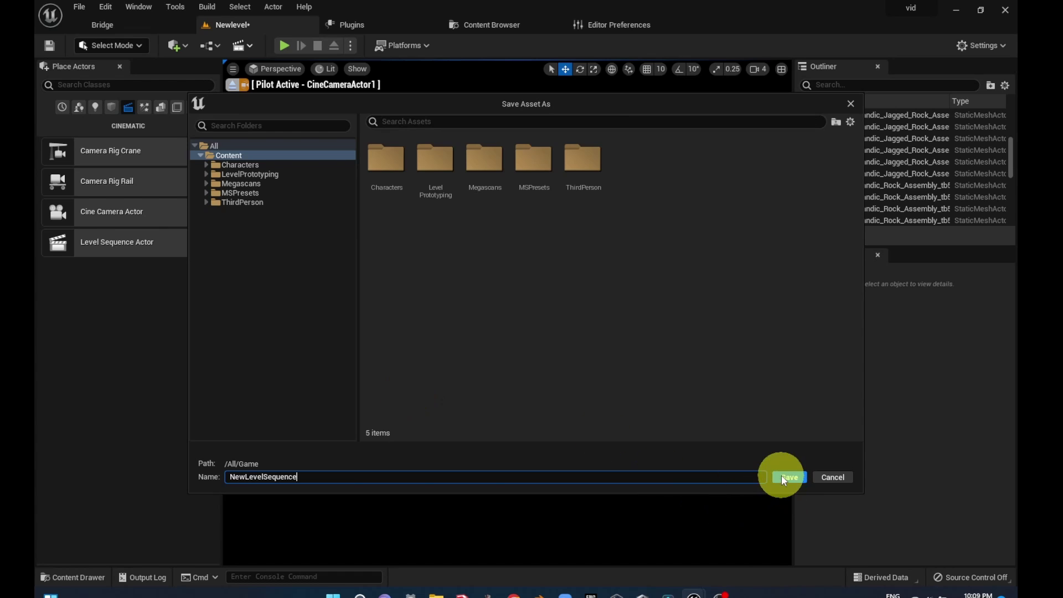
pyautogui.click(786, 477)
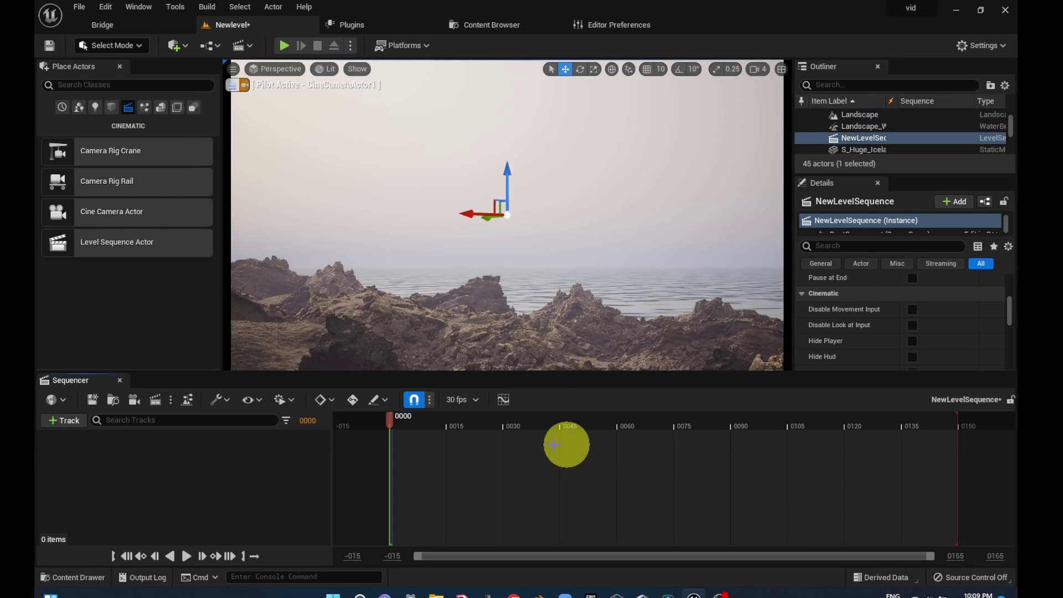
# Add the cine camera actor to the sequence and return the playhead to frame 0000
pyautogui.scroll(5, 856, 128)
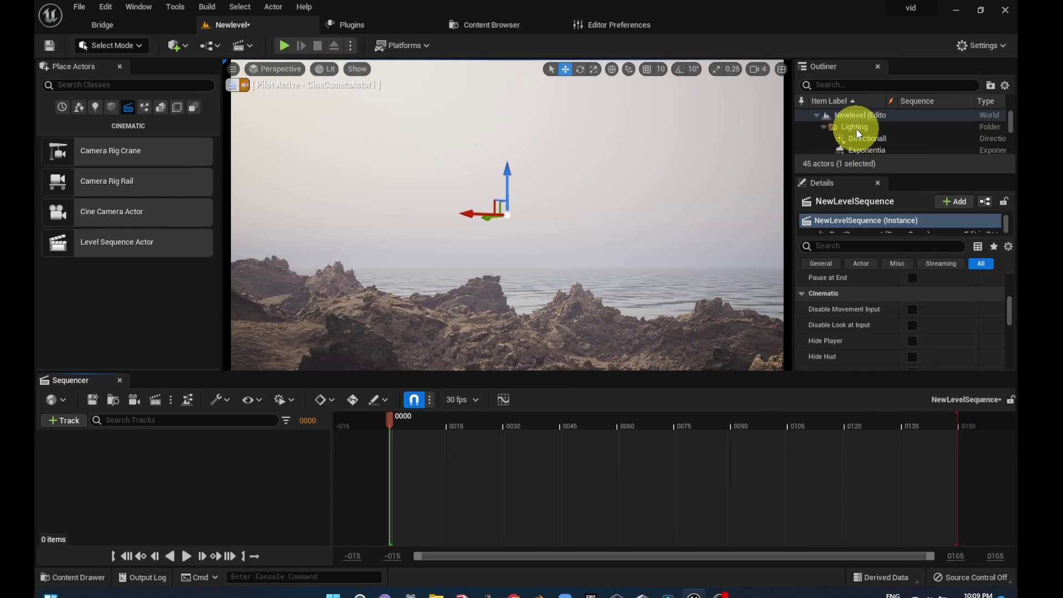
pyautogui.click(848, 84)
pyautogui.write('camera')
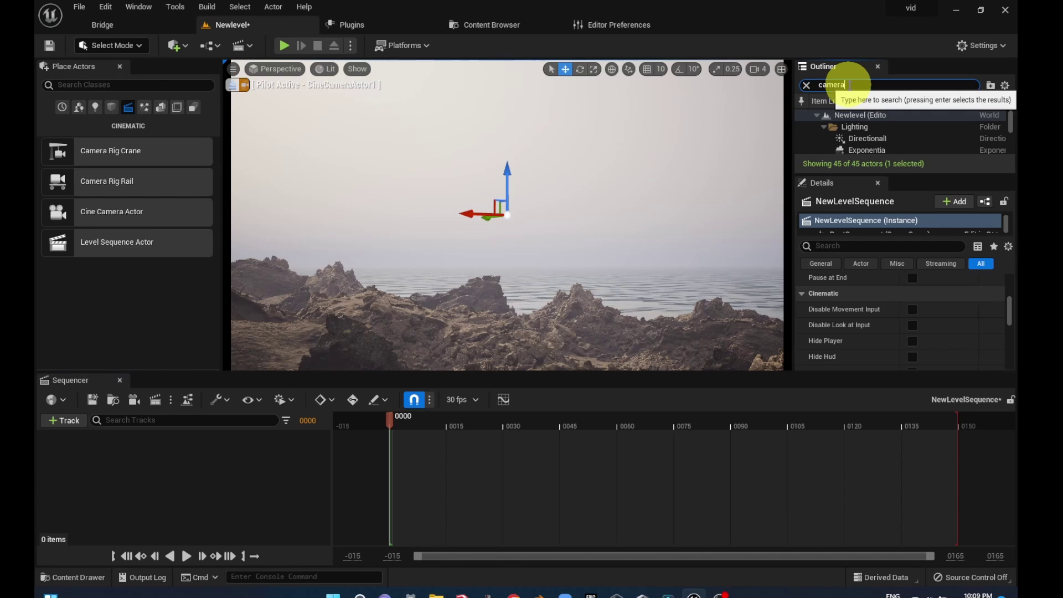
pyautogui.moveTo(848, 127)
pyautogui.mouseDown()
pyautogui.moveTo(671, 267)
pyautogui.moveTo(200, 450)
pyautogui.mouseUp()
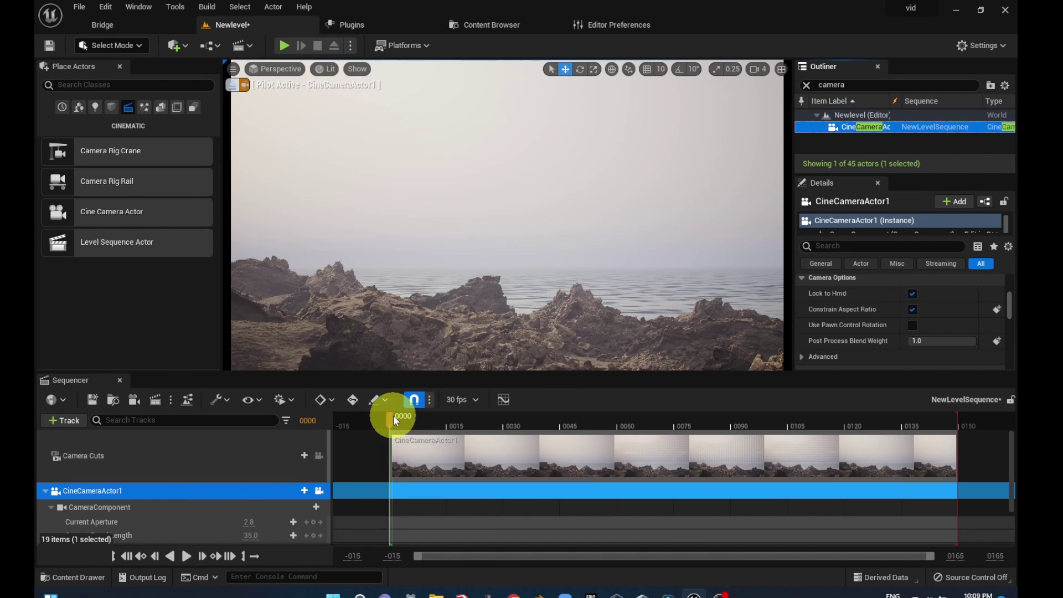
pyautogui.moveTo(394, 421); pyautogui.dragTo(392, 430)
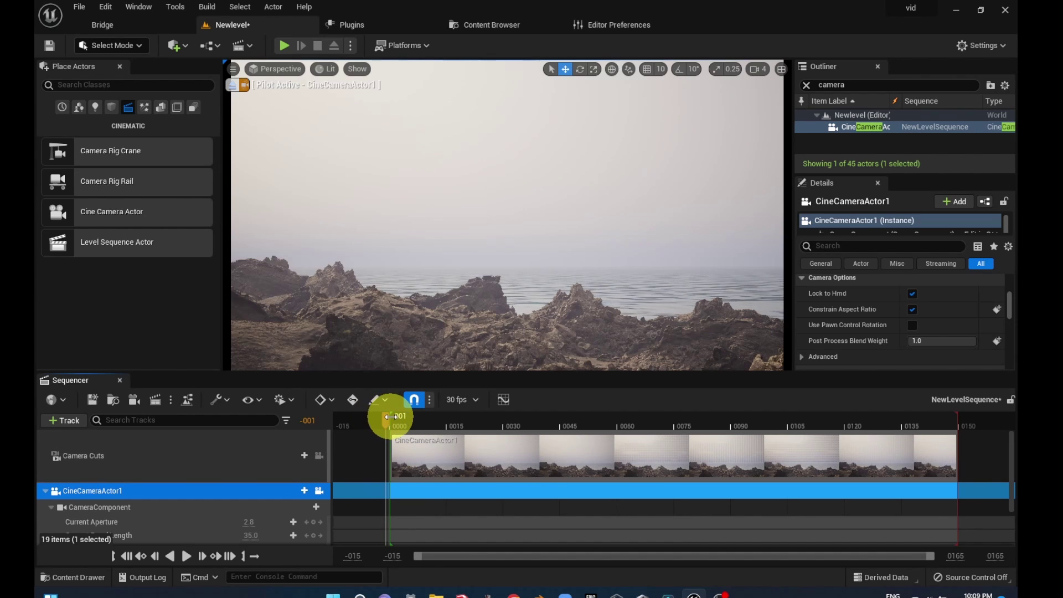
# Key the camera transform at the reframed coastal view and move that keyframe to frame 0077
pyautogui.scroll(-2, 332, 465)
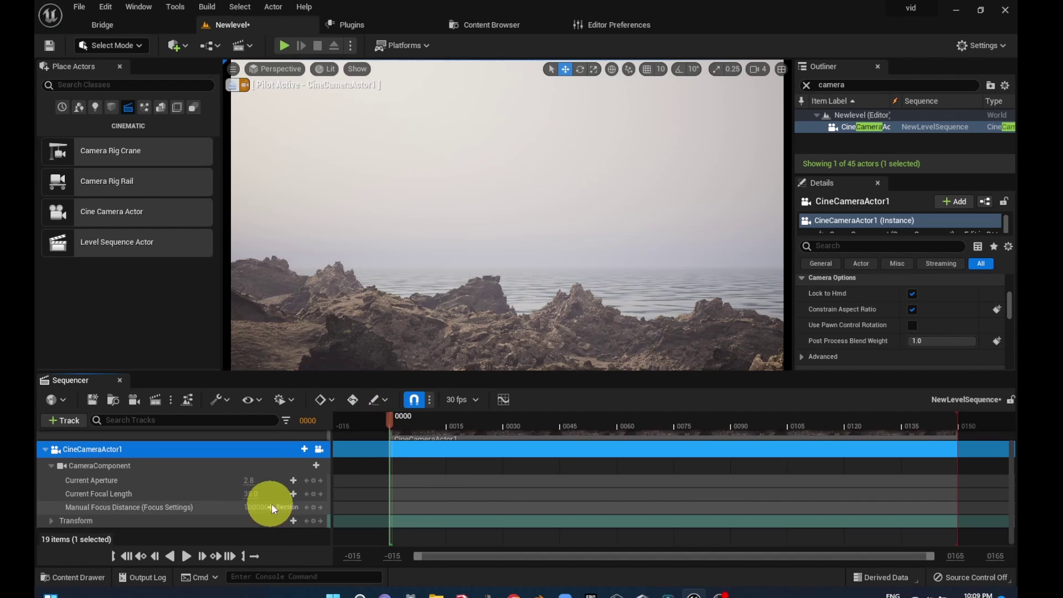
pyautogui.click(313, 522)
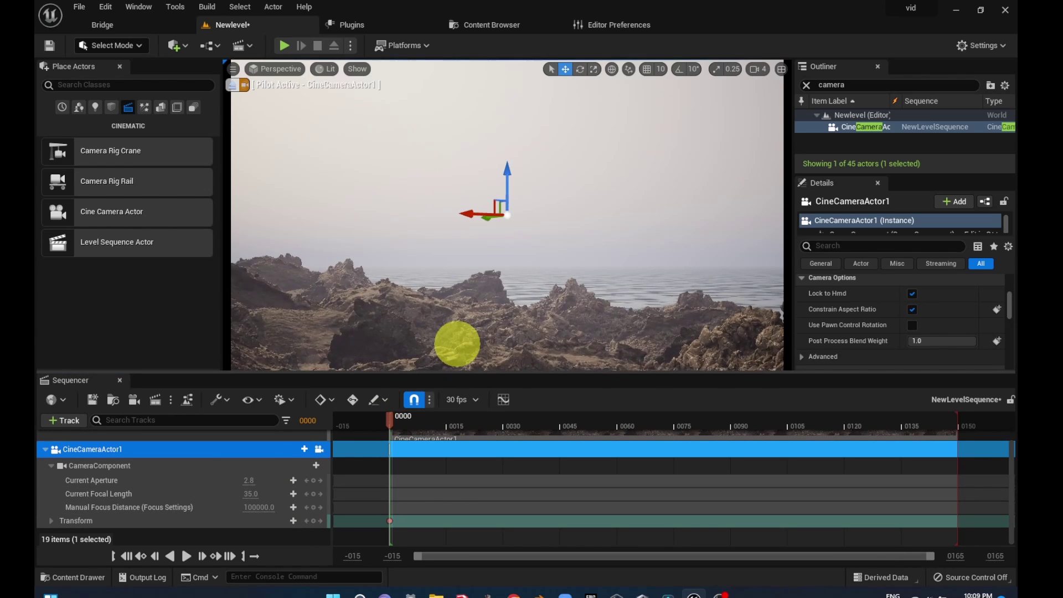
pyautogui.moveTo(457, 344); pyautogui.dragTo(457, 344)
pyautogui.click(399, 424)
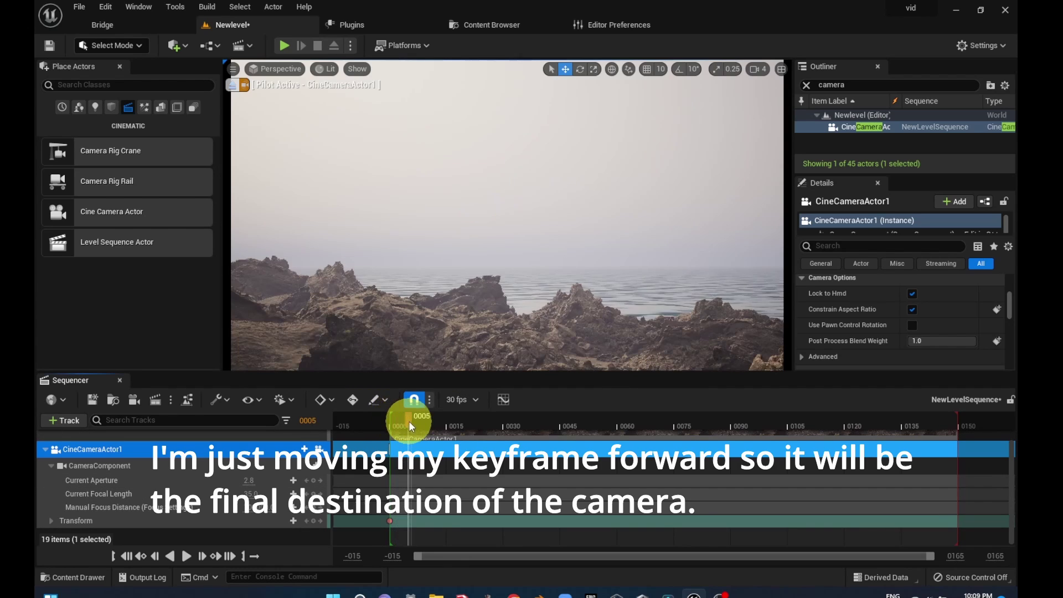
pyautogui.click(388, 520)
pyautogui.moveTo(388, 520)
pyautogui.mouseDown()
pyautogui.moveTo(776, 503)
pyautogui.moveTo(681, 508)
pyautogui.mouseUp()
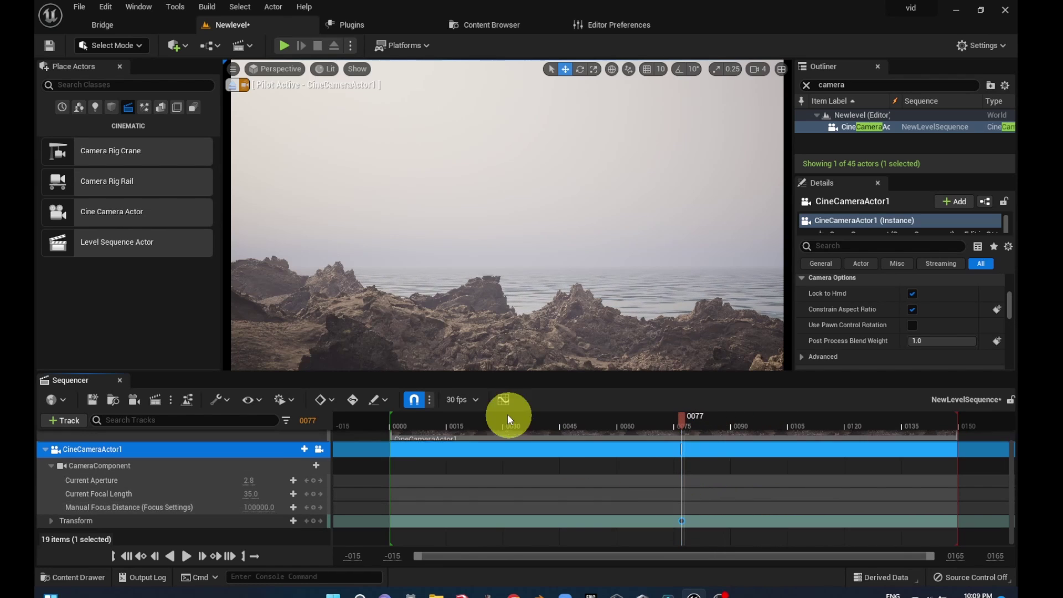
# Set the sequence to 24 fps and add a starting camera transform key at frame 0000
pyautogui.click(461, 400)
pyautogui.click(480, 190)
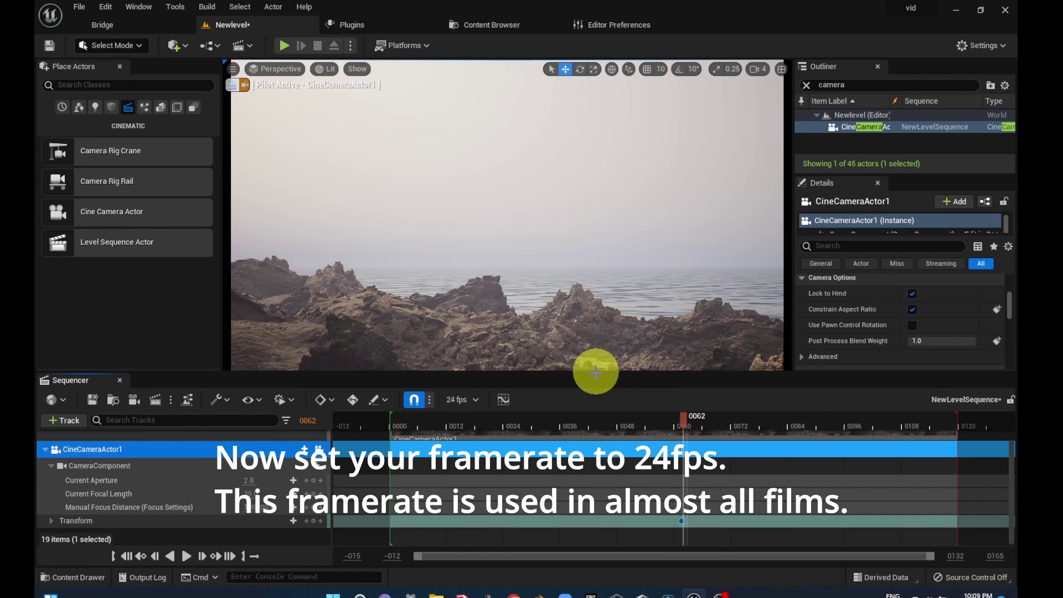
pyautogui.moveTo(683, 523); pyautogui.dragTo(733, 523)
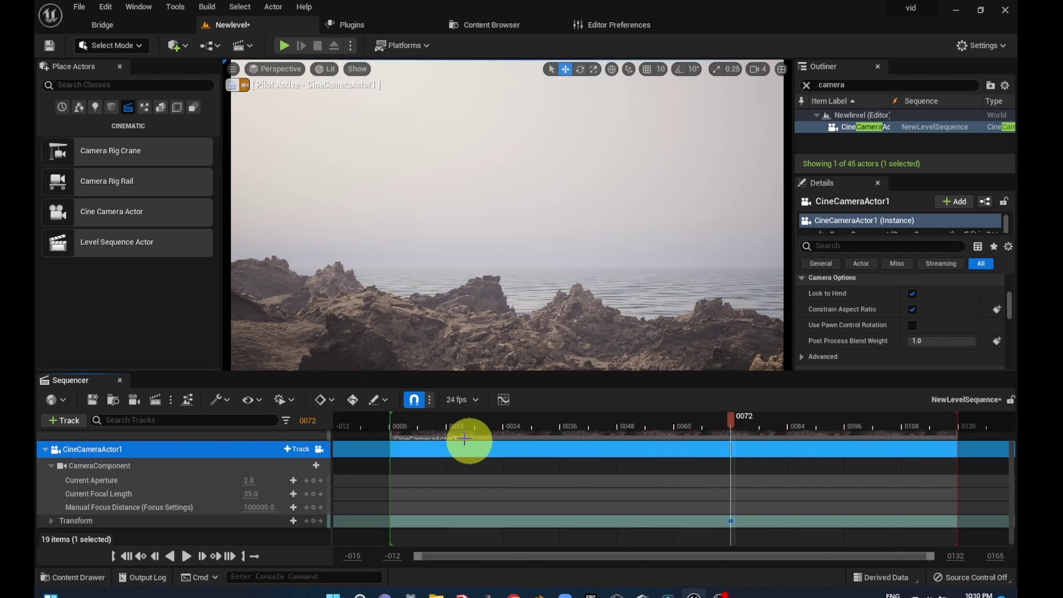
pyautogui.moveTo(729, 425); pyautogui.dragTo(390, 425)
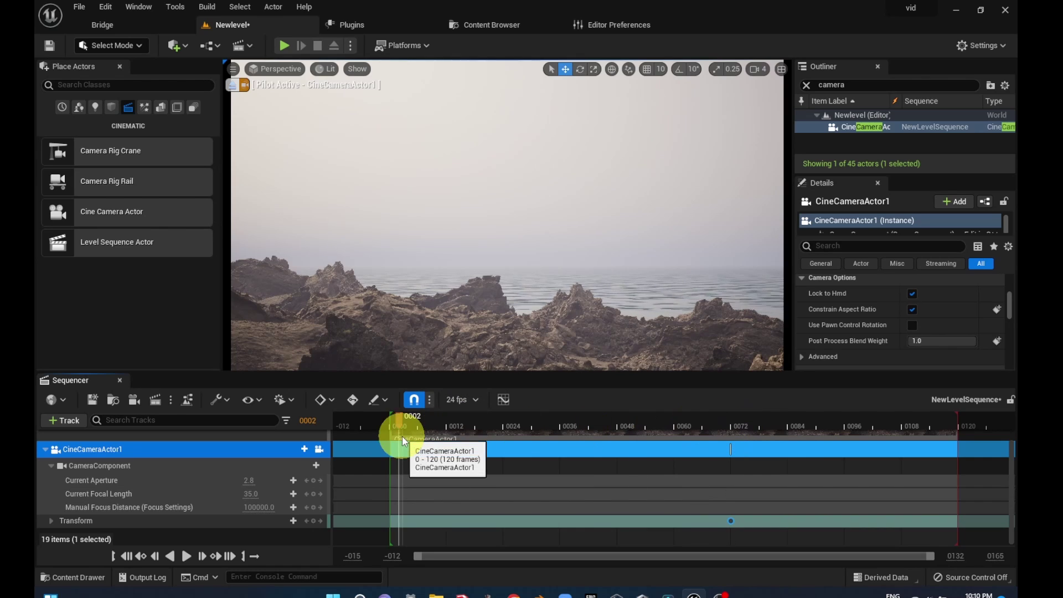
pyautogui.click(503, 332)
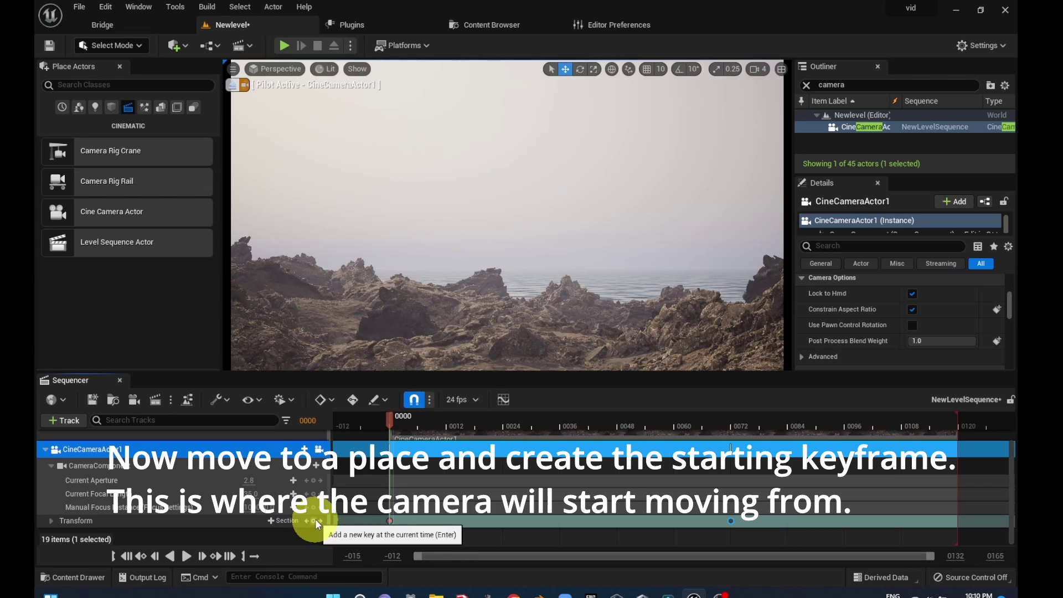
pyautogui.click(314, 521)
# Key Manual Focus Distance at 100 on frame 0000
pyautogui.moveTo(395, 425); pyautogui.dragTo(386, 424)
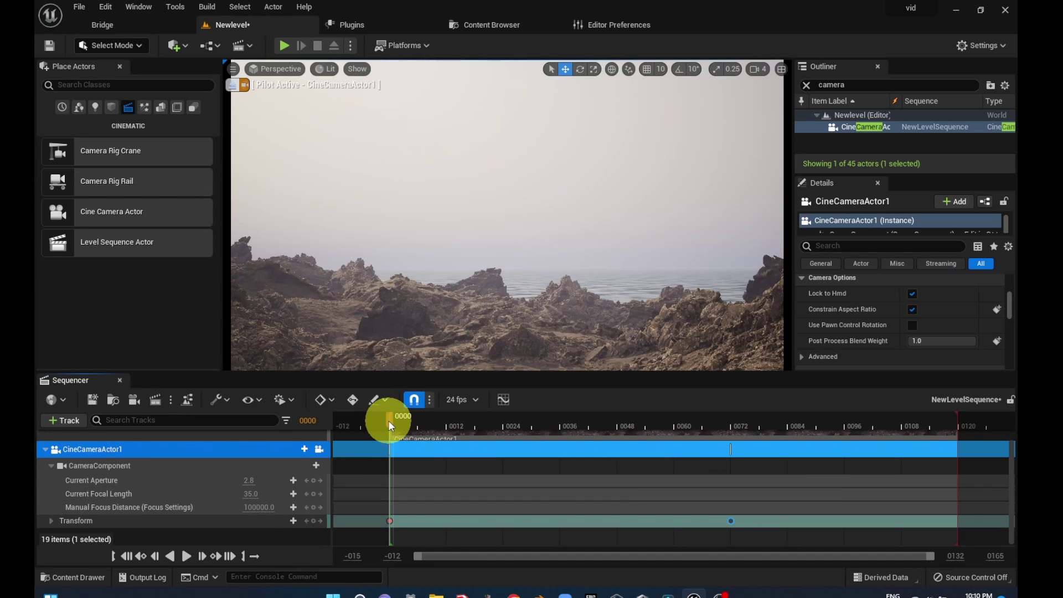
pyautogui.click(260, 508)
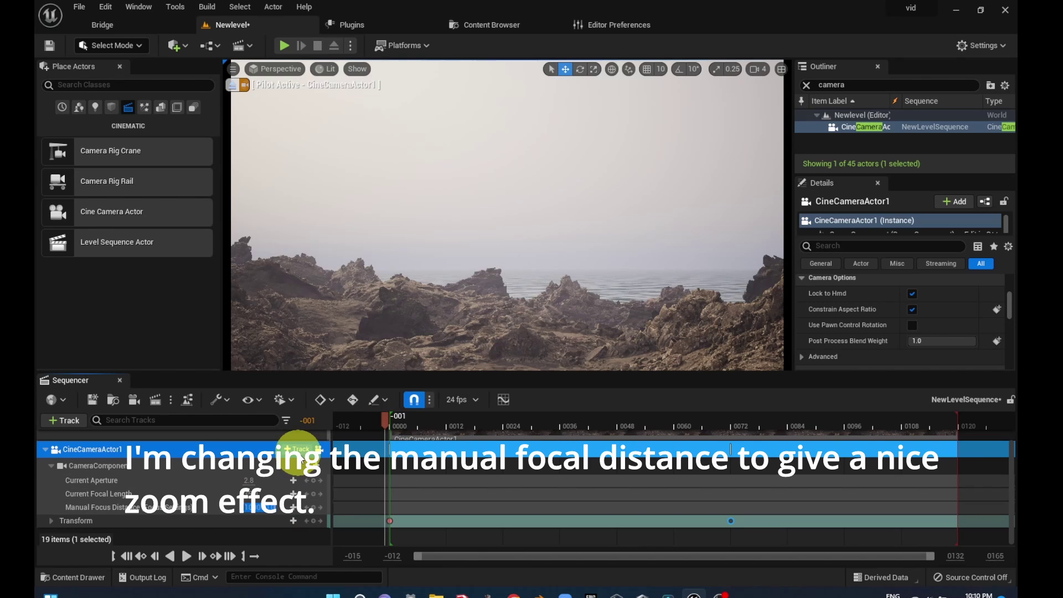
pyautogui.press('Return')
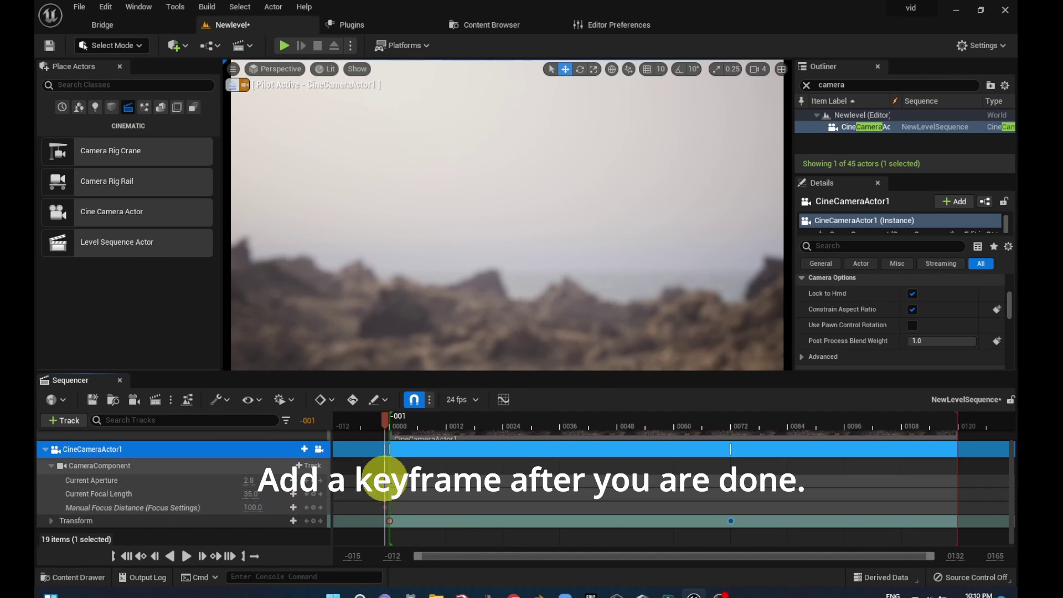
pyautogui.click(394, 510)
pyautogui.moveTo(396, 510); pyautogui.dragTo(390, 507)
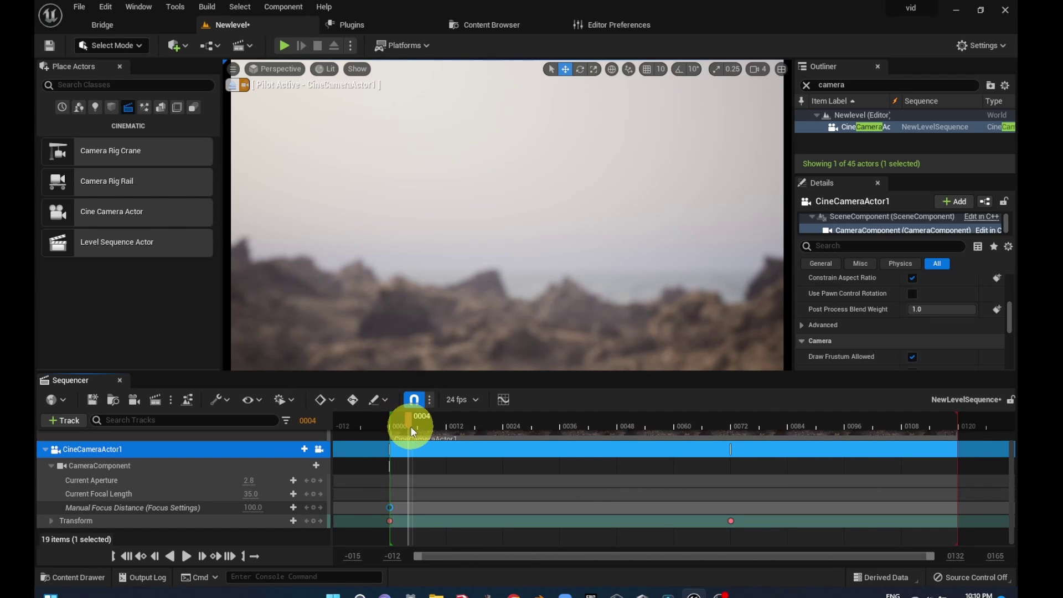
# Add focus distance keys of 1000 at frame 0007 and 10000 at frame 0012
pyautogui.moveTo(415, 427); pyautogui.dragTo(416, 427)
pyautogui.click(254, 508)
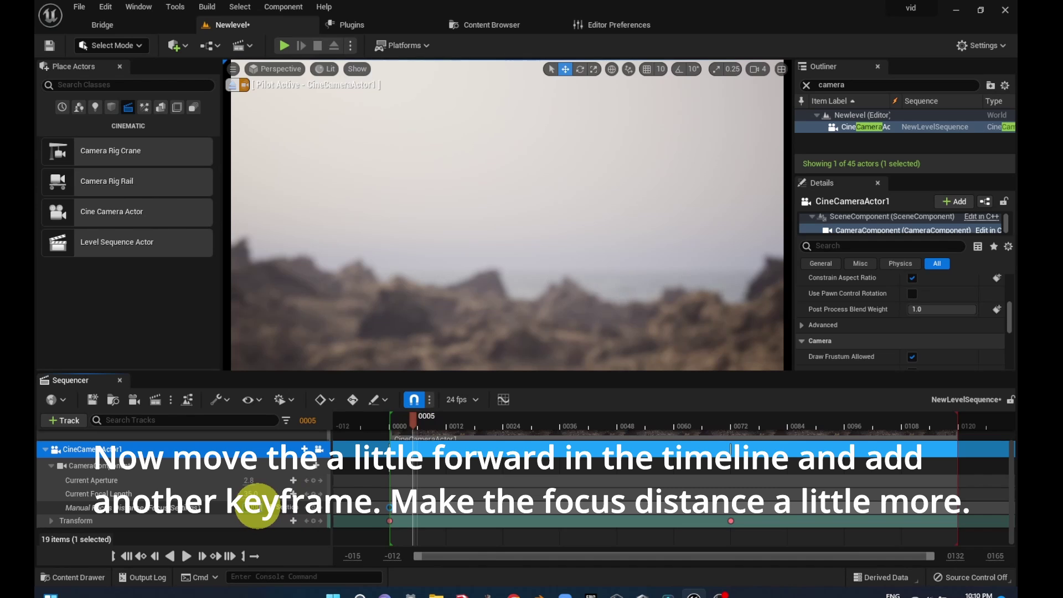
pyautogui.press('Return')
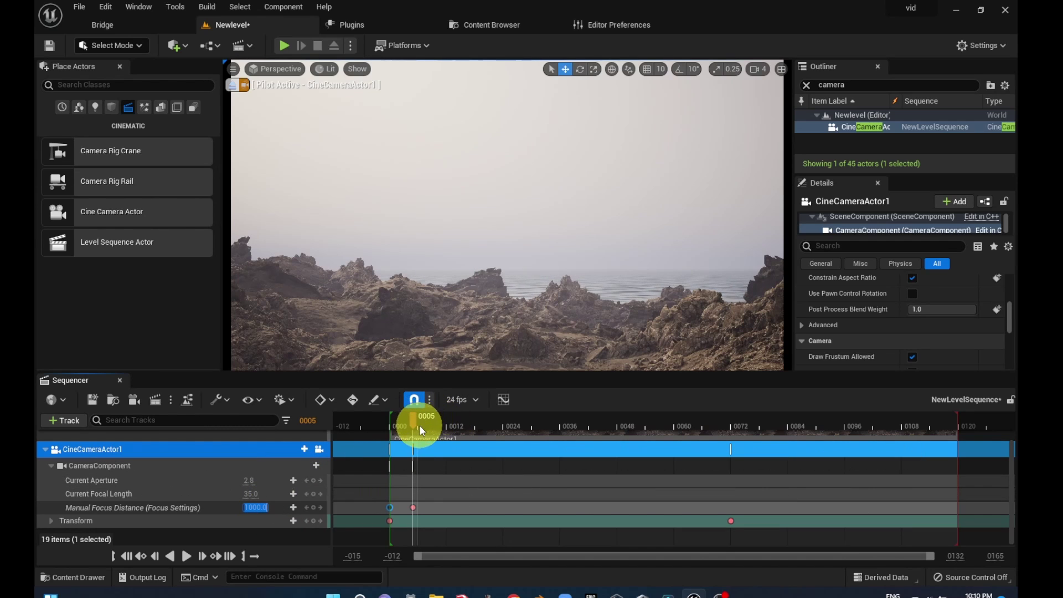
pyautogui.moveTo(426, 510); pyautogui.dragTo(423, 507)
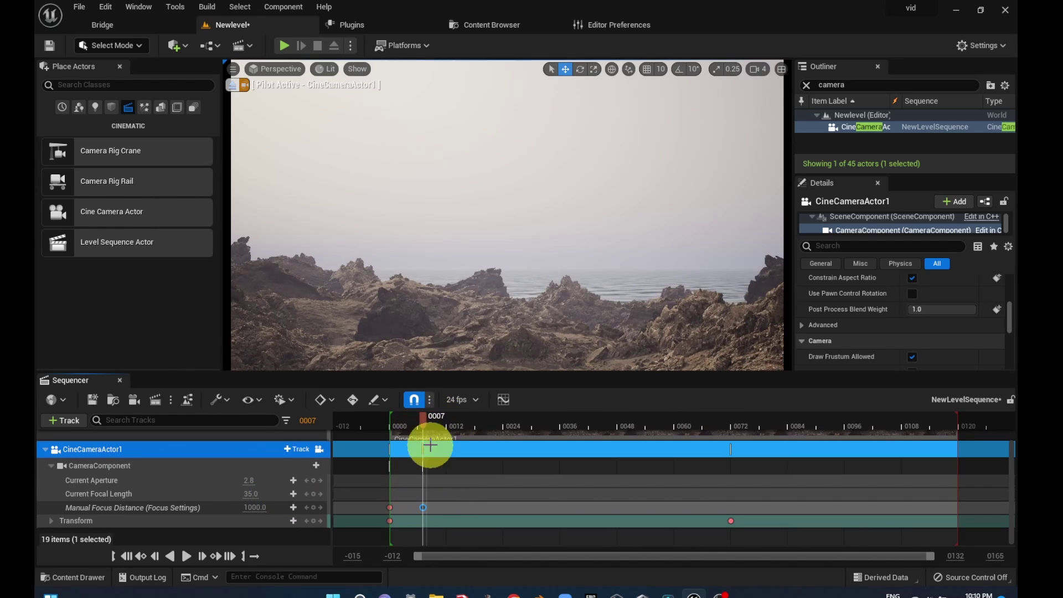
pyautogui.moveTo(421, 423); pyautogui.dragTo(451, 434)
pyautogui.click(254, 507)
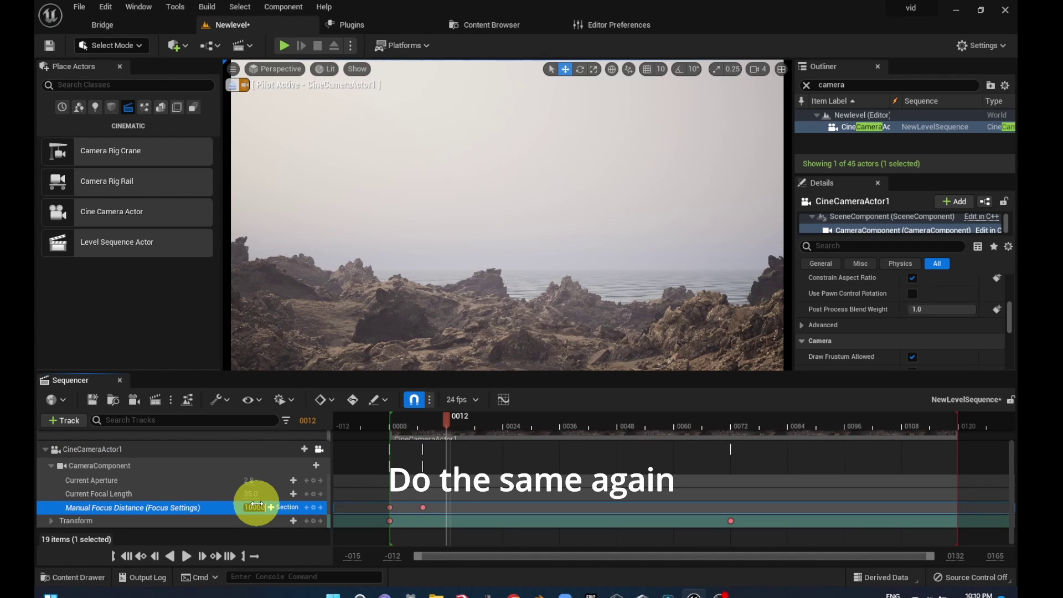
pyautogui.click(256, 505)
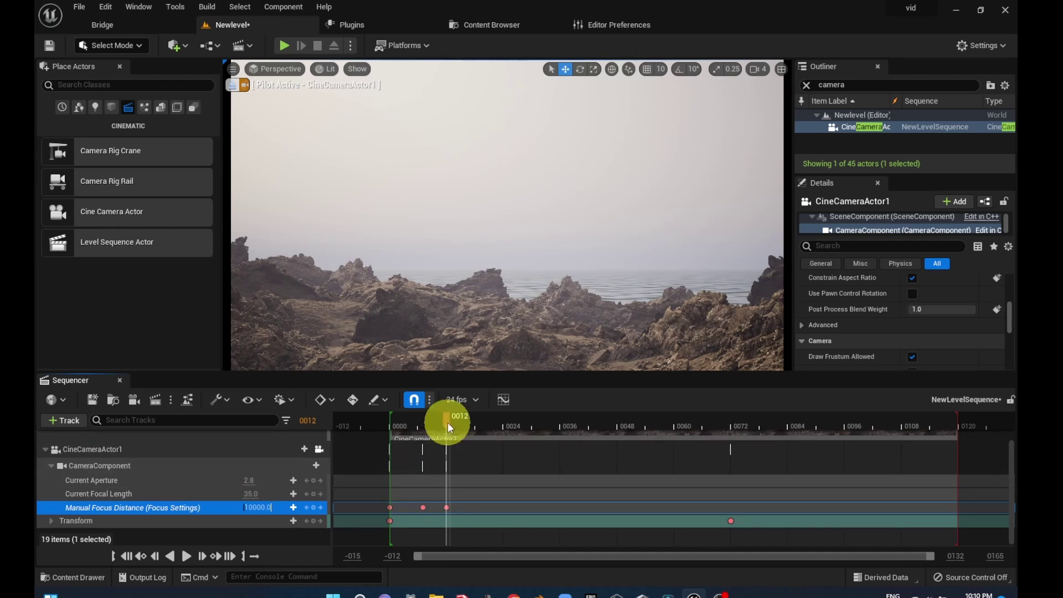
pyautogui.moveTo(447, 507); pyautogui.dragTo(451, 509)
pyautogui.click(393, 508)
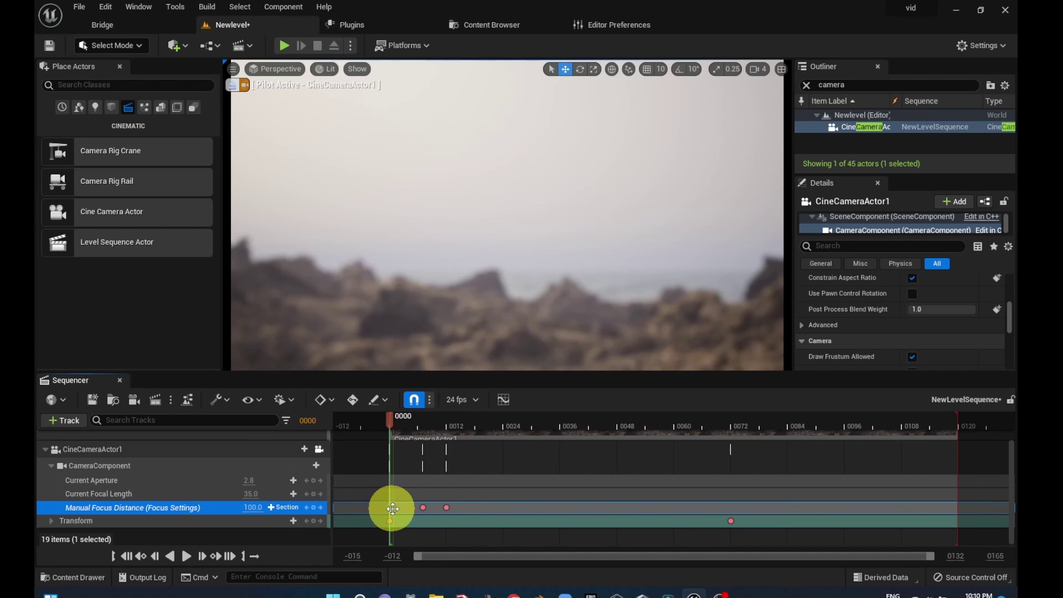
# Set the transform key at frame 0072 to Linear interpolation
pyautogui.click(423, 508)
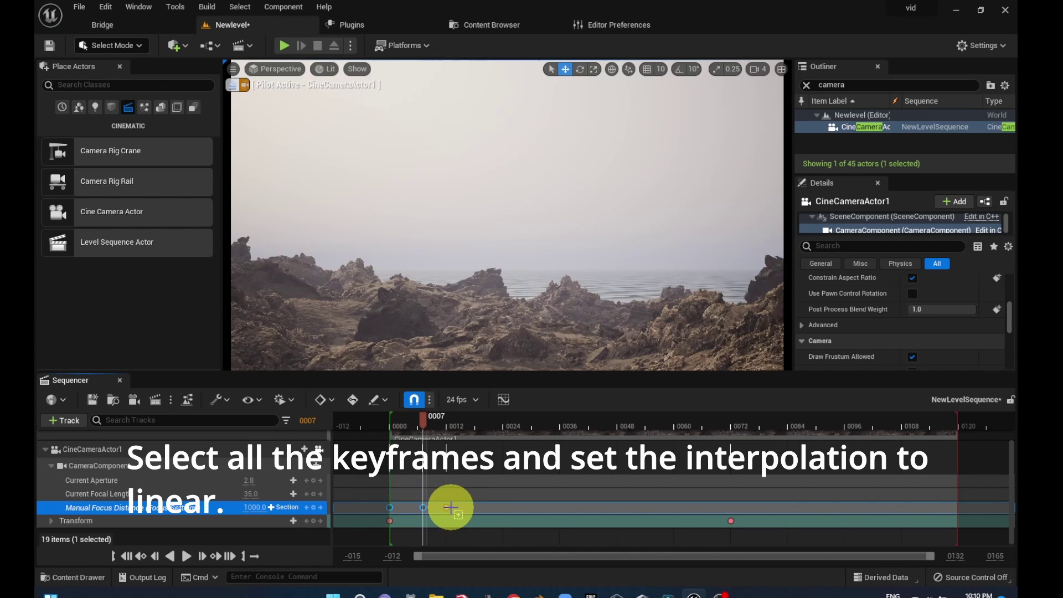
pyautogui.click(391, 515)
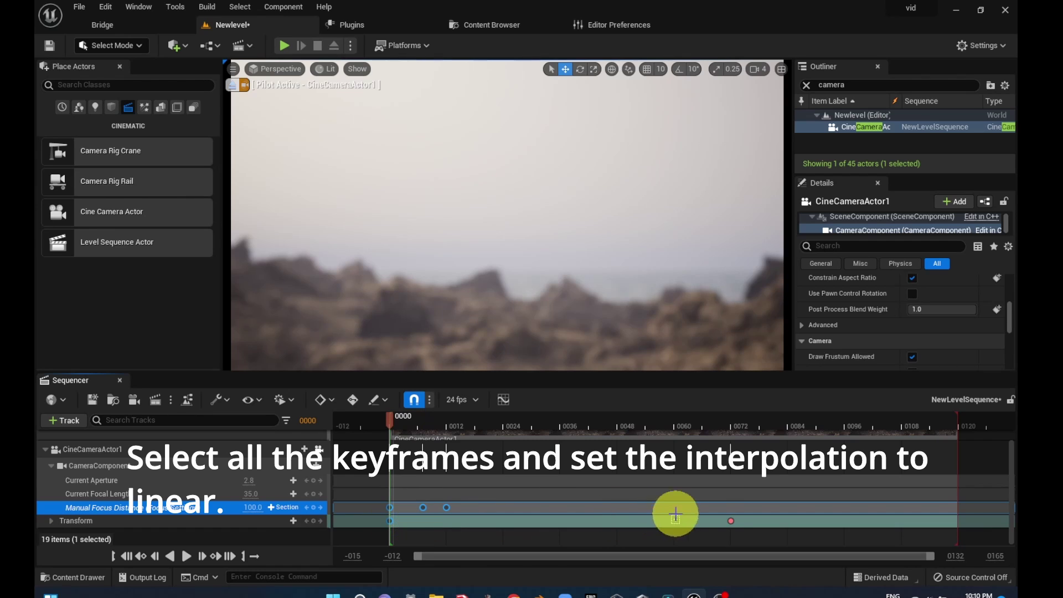
pyautogui.click(729, 518)
pyautogui.rightClick(729, 518)
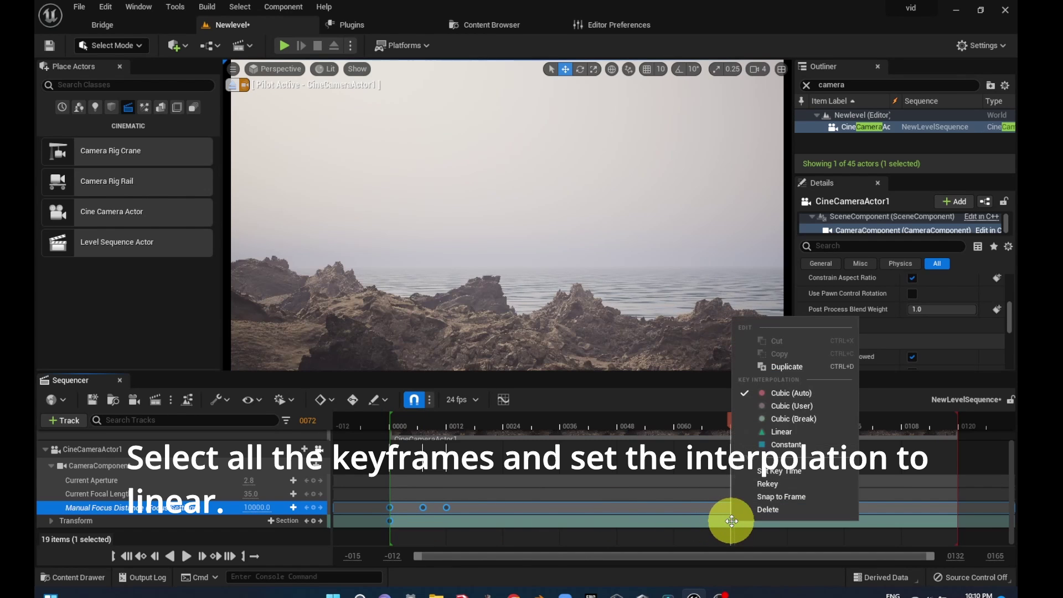
pyautogui.click(769, 436)
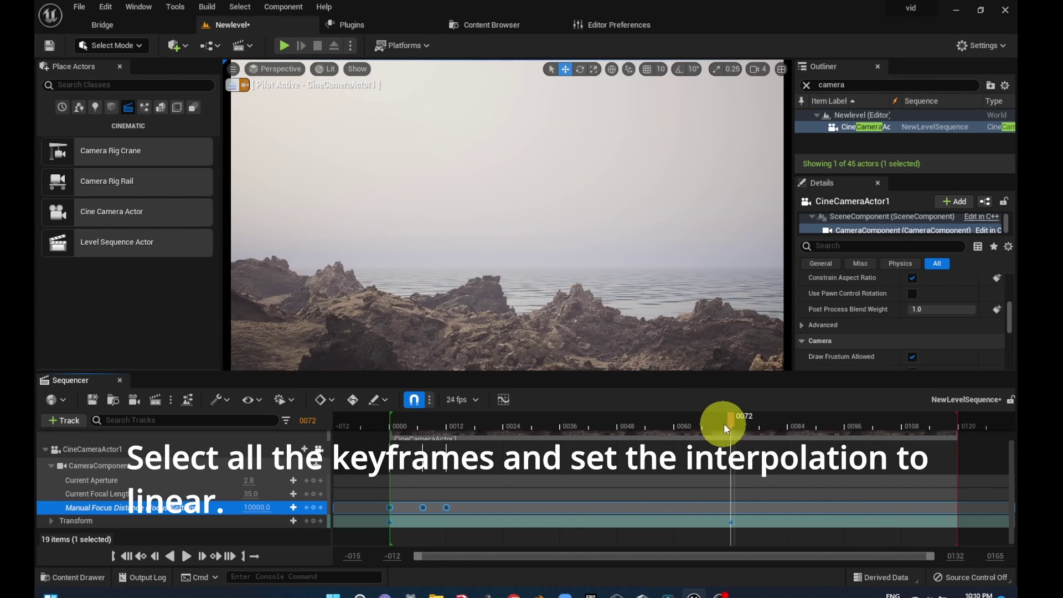
pyautogui.moveTo(723, 423); pyautogui.dragTo(390, 449)
# Make the focus-distance keys interpolate linearly and nudge the last focus key slightly later
pyautogui.click(189, 555)
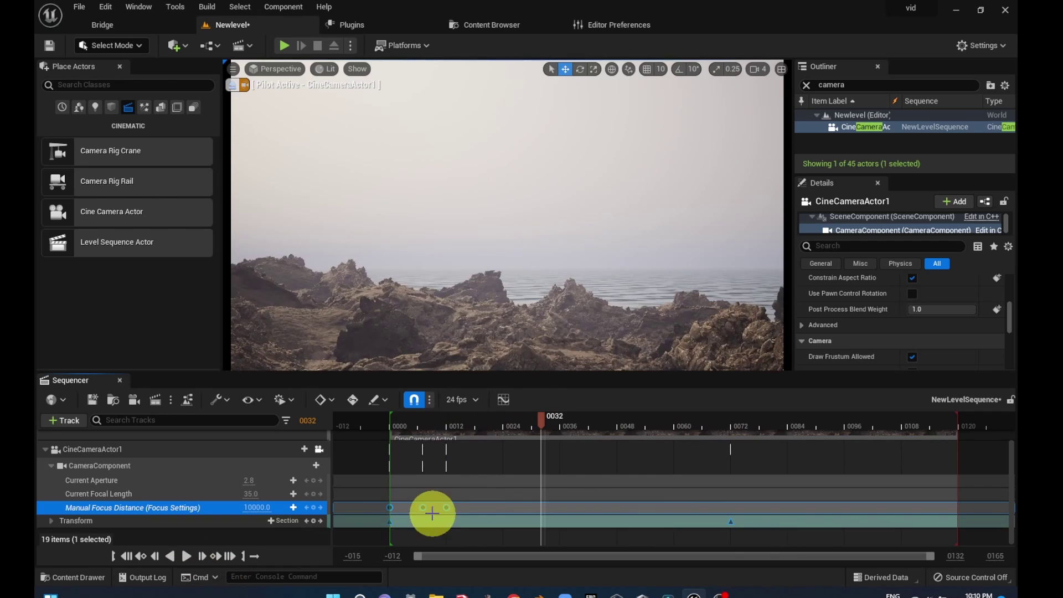
pyautogui.moveTo(433, 512); pyautogui.dragTo(450, 512)
pyautogui.hotkey('ctrl', 'z')
pyautogui.rightClick(389, 507)
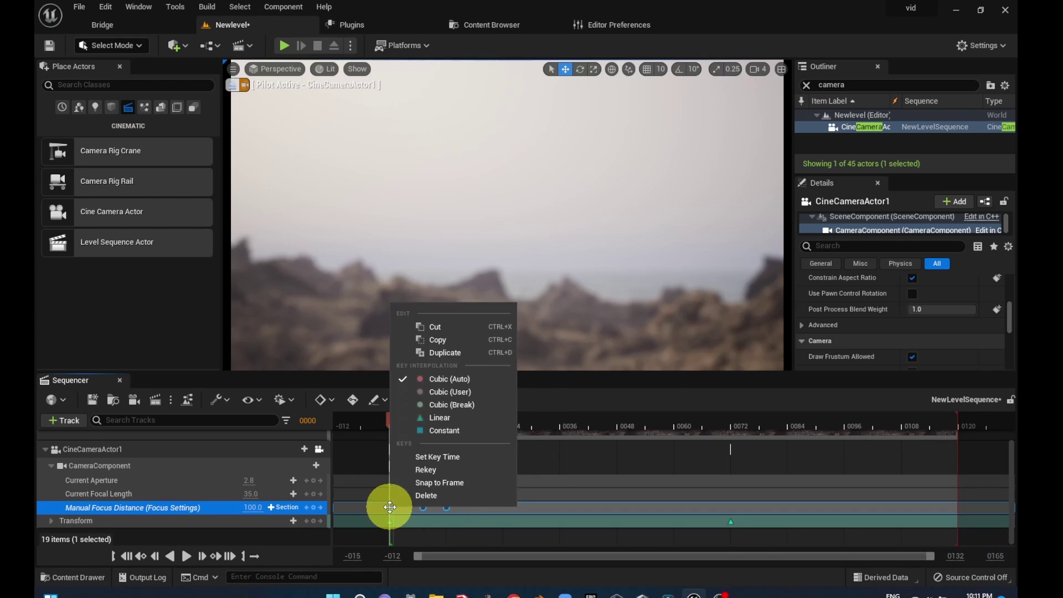
pyautogui.click(439, 417)
pyautogui.click(423, 508)
pyautogui.moveTo(446, 508); pyautogui.dragTo(465, 508)
pyautogui.click(187, 556)
# Play the camera sequence from frame 0000 and stop it
pyautogui.click(389, 424)
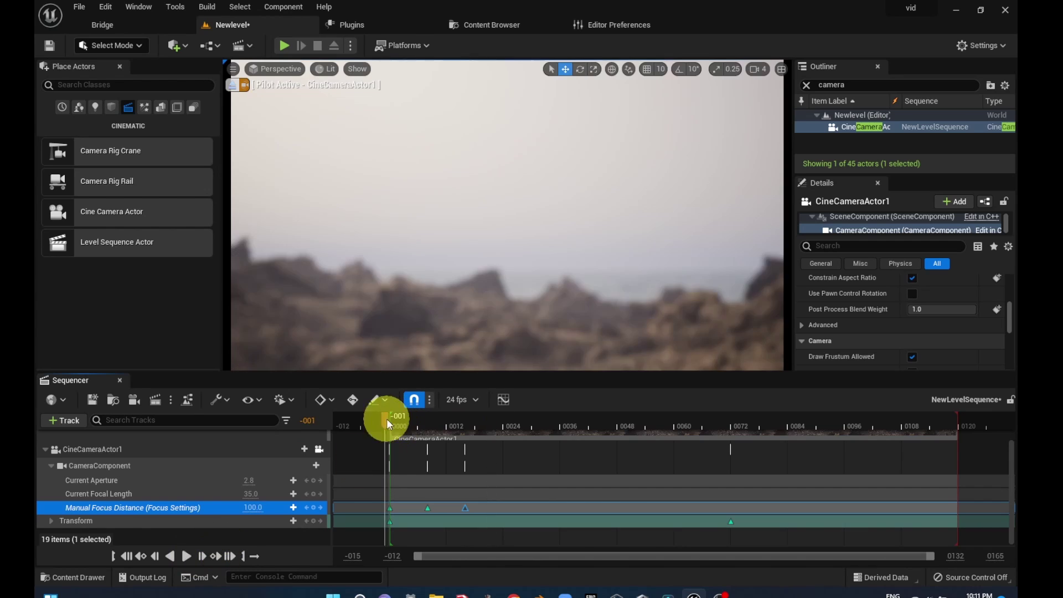
pyautogui.click(187, 556)
pyautogui.click(186, 556)
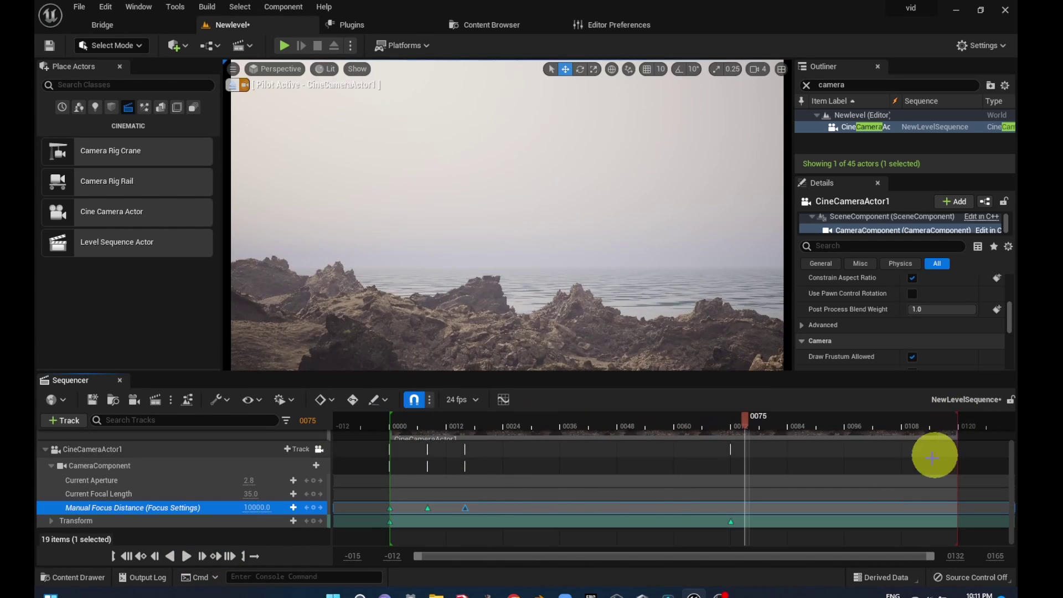
pyautogui.scroll(3, 935, 455)
# Trim the camera cut and playback range to end near frame 0072, then switch to the Content Browser
pyautogui.moveTo(956, 450)
pyautogui.mouseDown()
pyautogui.moveTo(733, 466)
pyautogui.moveTo(736, 492)
pyautogui.mouseUp()
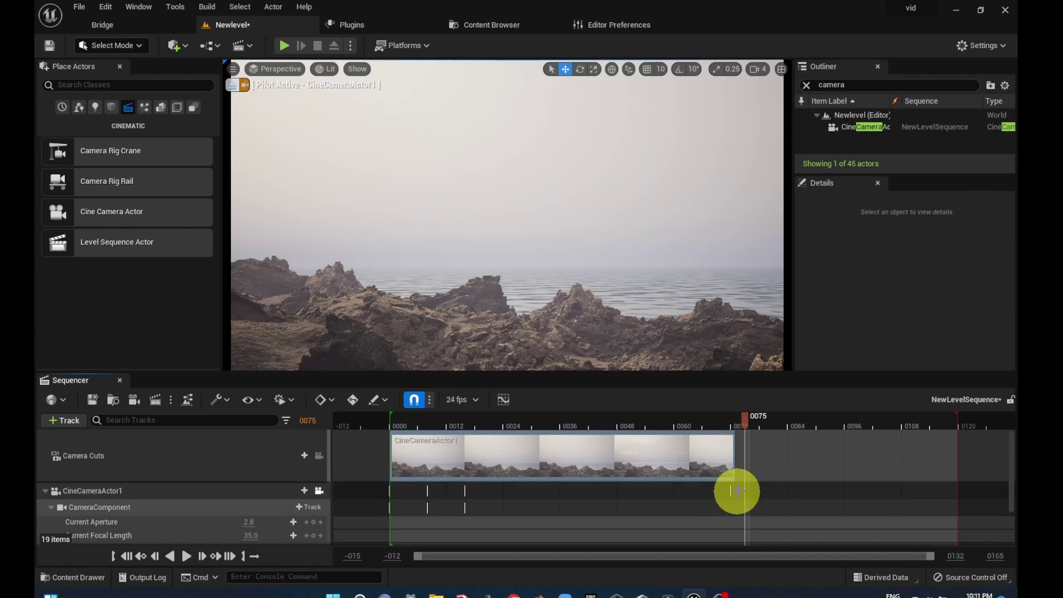
pyautogui.moveTo(955, 418); pyautogui.dragTo(743, 434)
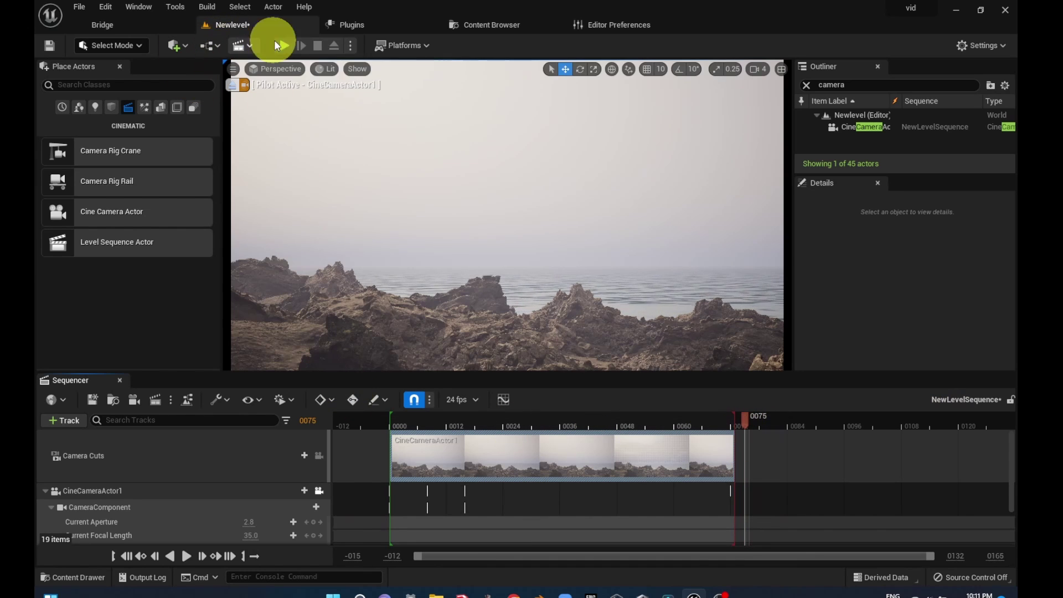
pyautogui.click(474, 27)
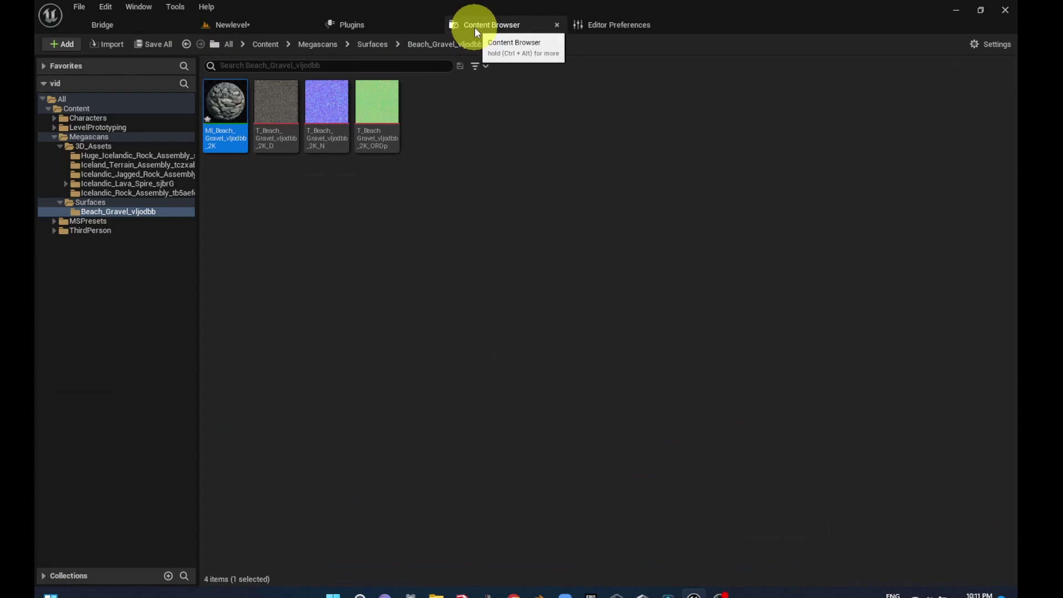
# Enable the Movie Render Queue plugin in the Plugins list and restart the editor
pyautogui.click(356, 38)
pyautogui.write('movi')
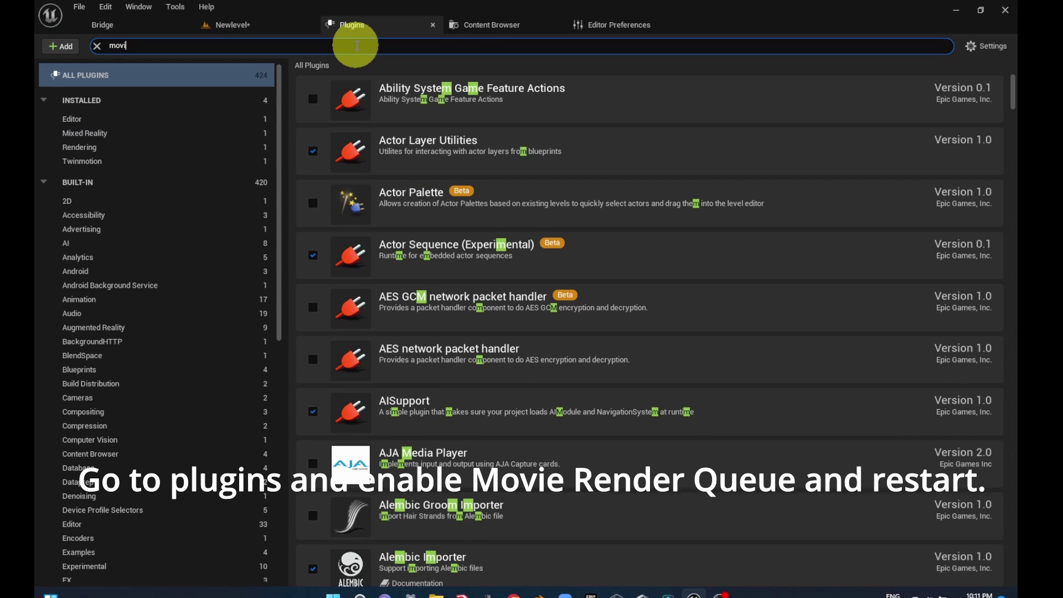
pyautogui.write('e')
pyautogui.click(313, 310)
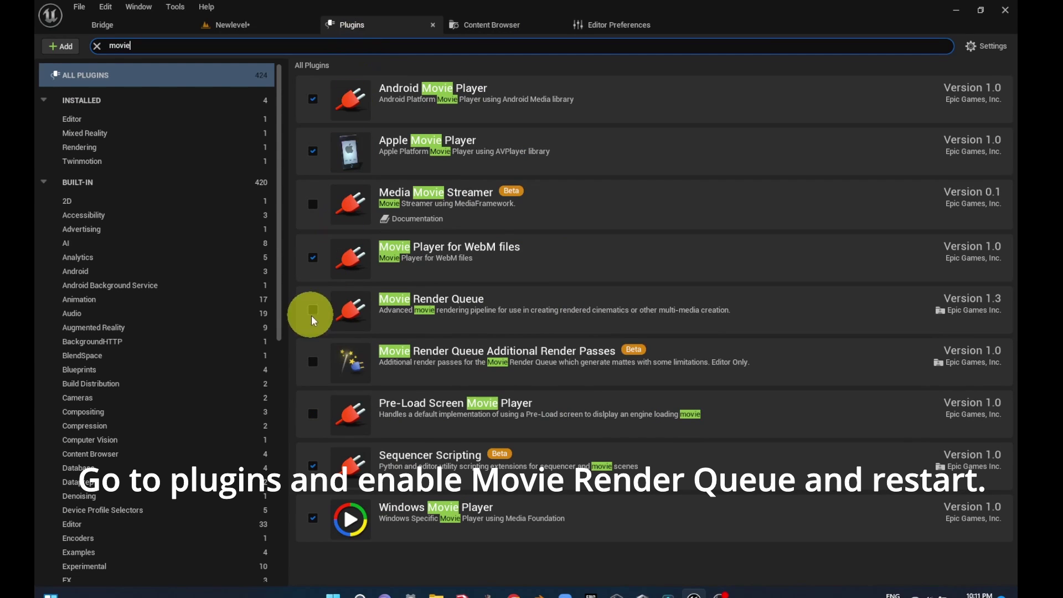
pyautogui.click(287, 25)
pyautogui.click(380, 22)
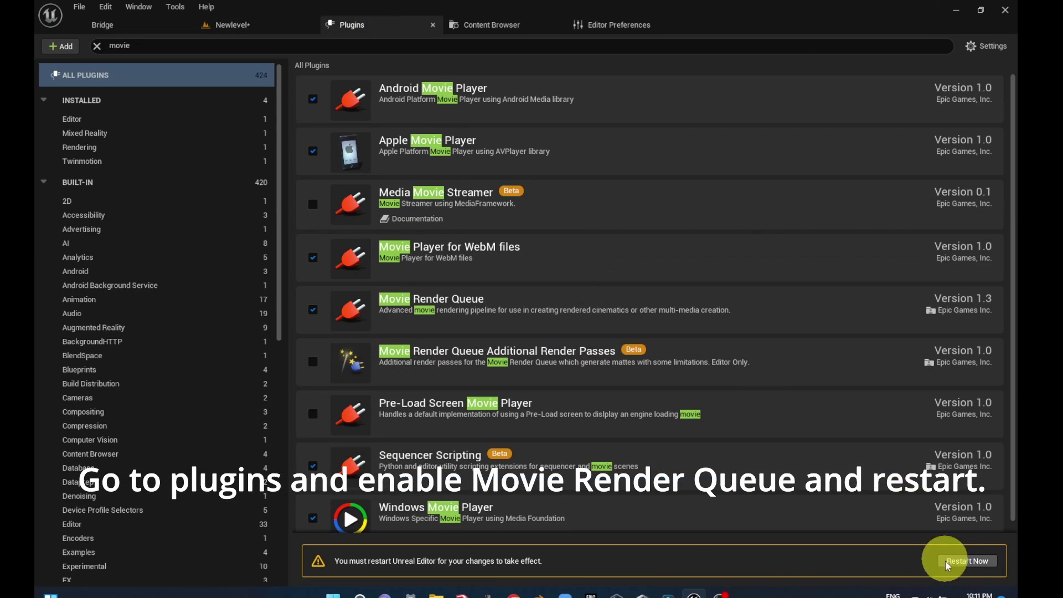
pyautogui.click(957, 568)
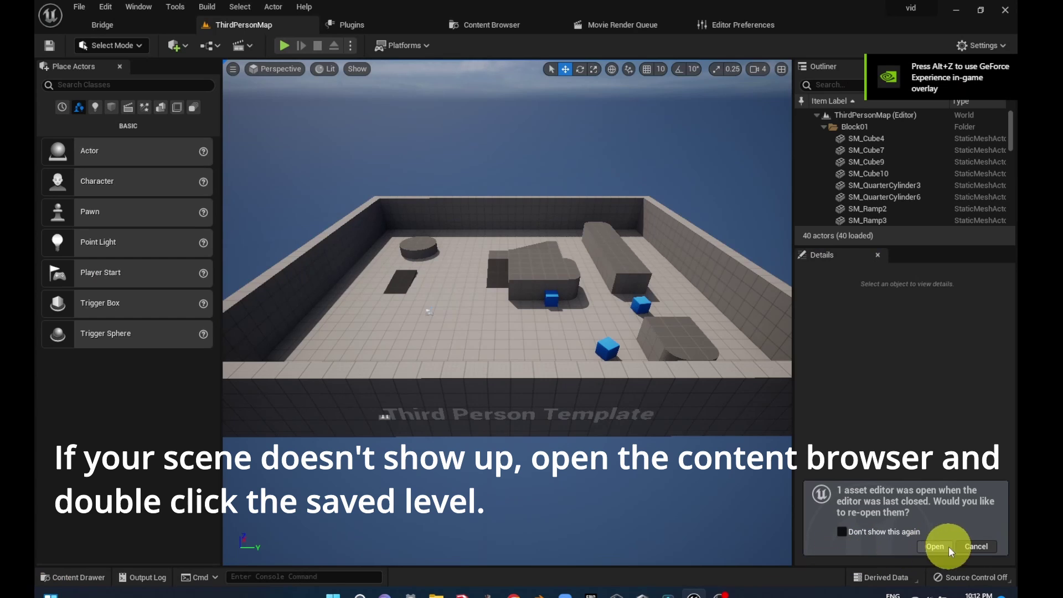
# Dismiss the reopen prompt, filter the Content Drawer to levels, and open Newlevel from Content
pyautogui.click(974, 547)
pyautogui.click(75, 577)
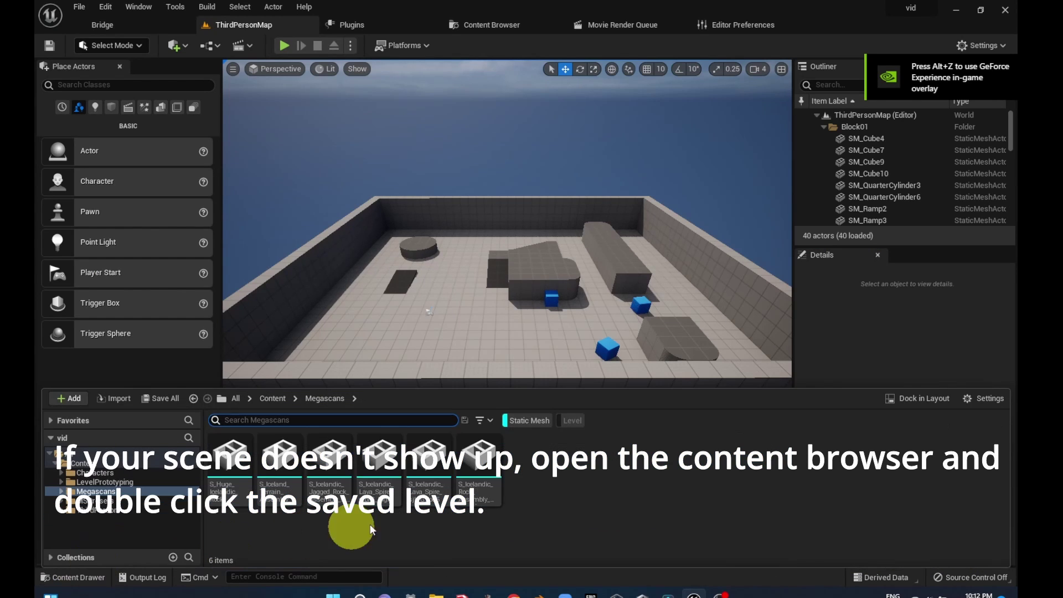
pyautogui.click(530, 421)
pyautogui.click(570, 421)
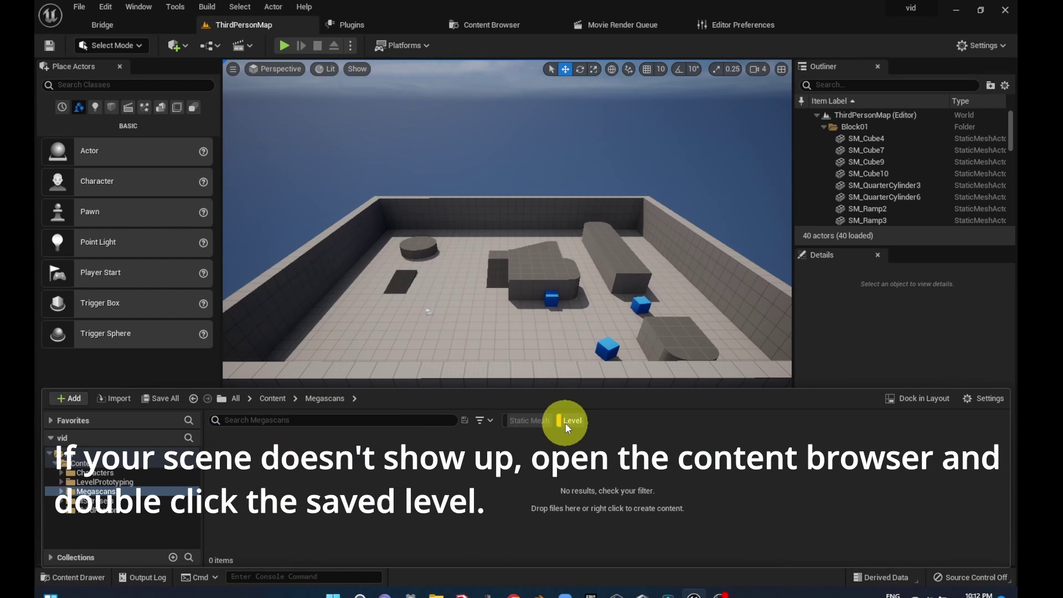
pyautogui.click(78, 463)
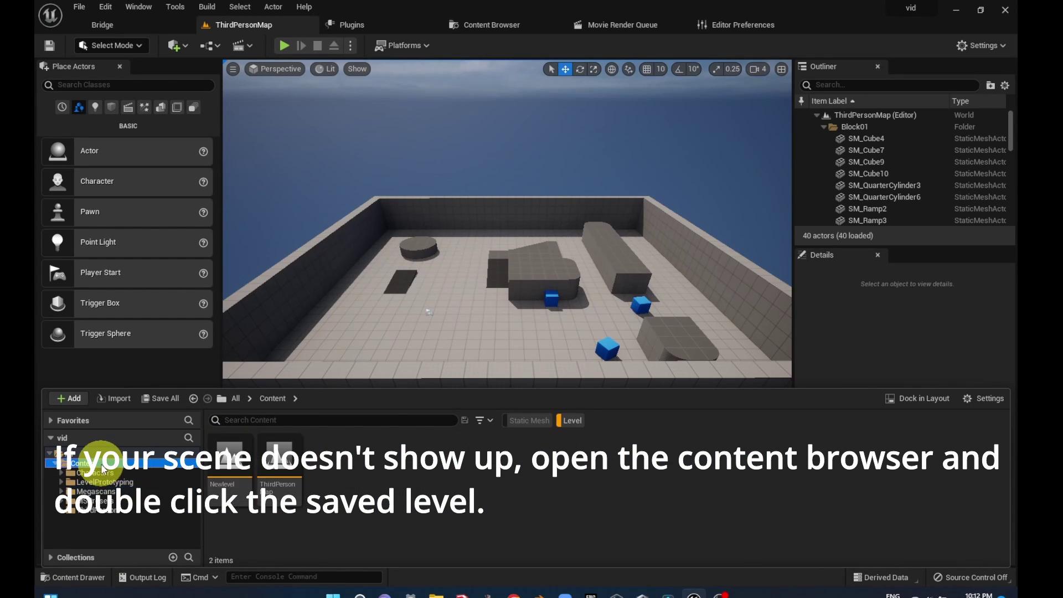
pyautogui.doubleClick(232, 483)
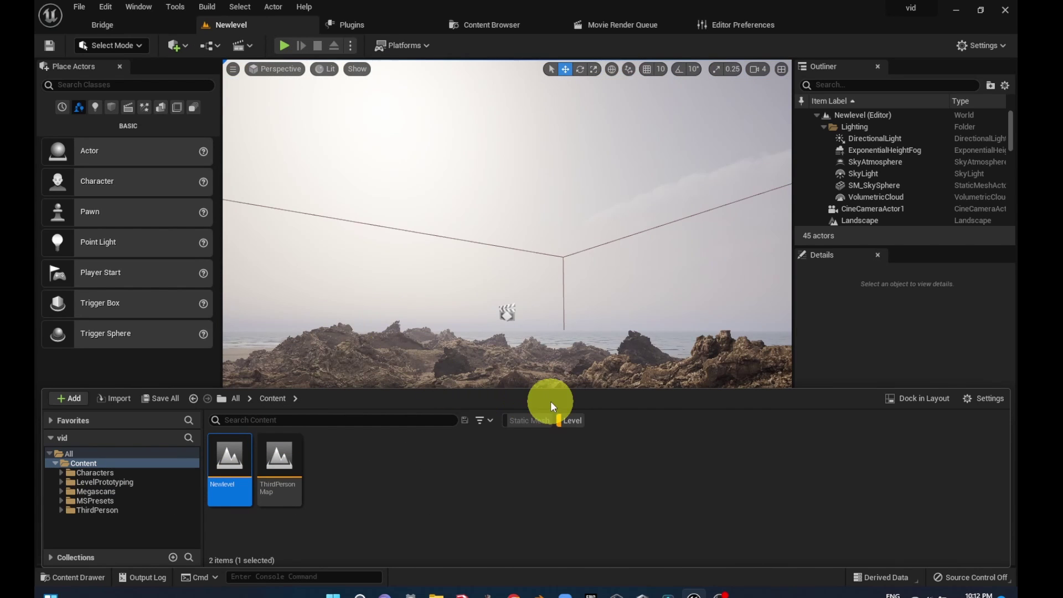
pyautogui.click(823, 351)
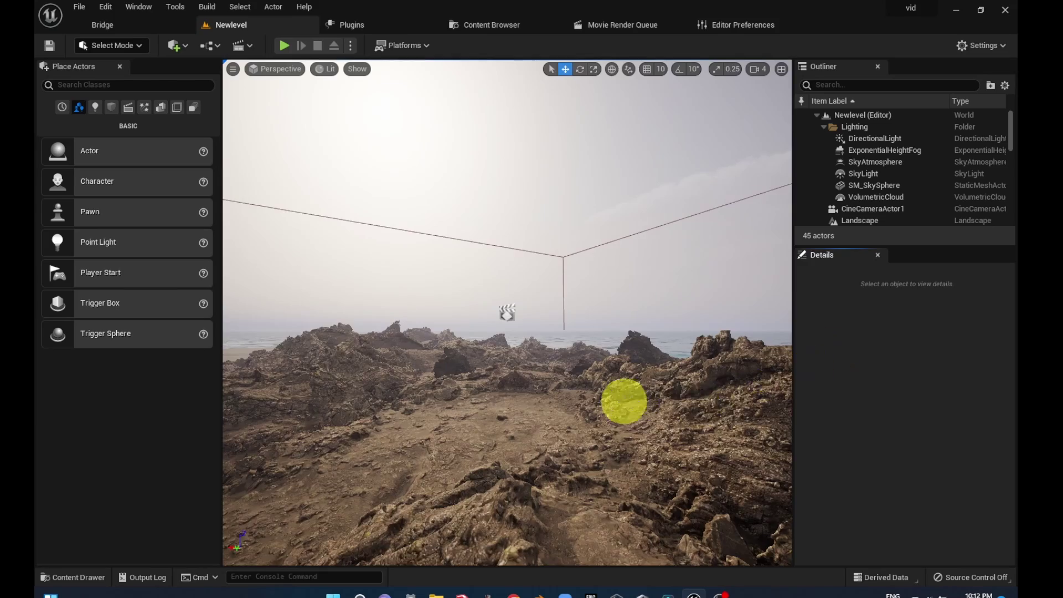
pyautogui.moveTo(621, 399)
pyautogui.mouseDown()
pyautogui.moveTo(640, 405)
pyautogui.moveTo(581, 401)
pyautogui.moveTo(458, 434)
pyautogui.mouseUp()
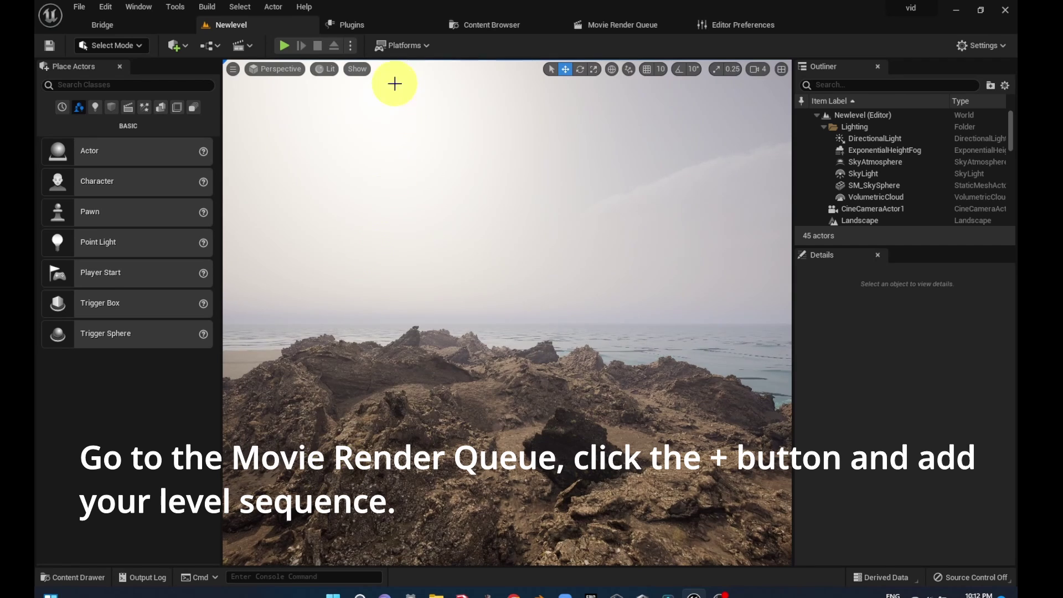
# Add NewLevelSequence as a Movie Render Queue job and delete its .jpg Sequence output
pyautogui.click(616, 27)
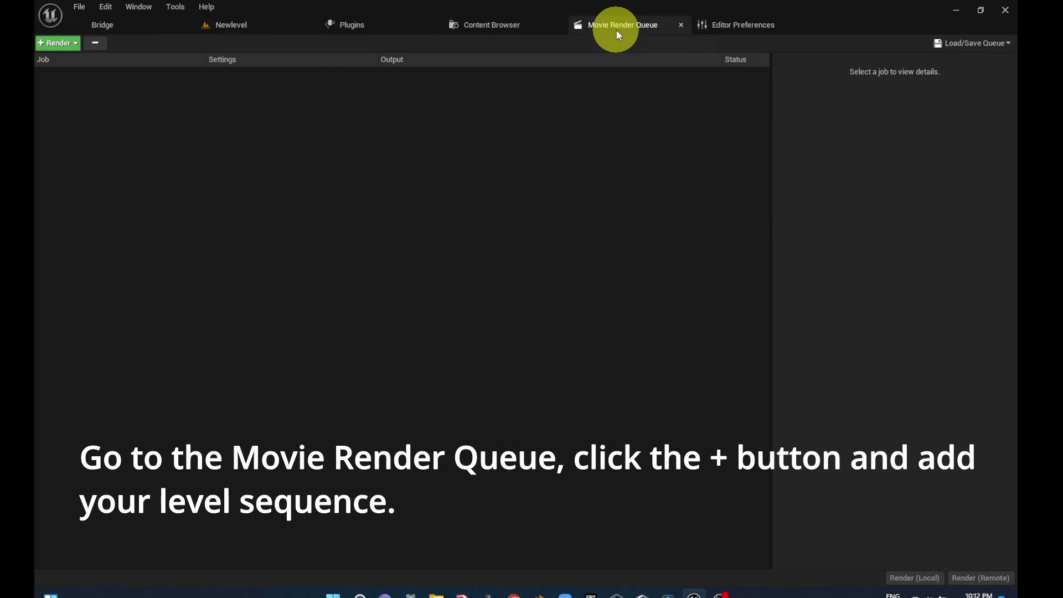
pyautogui.click(61, 48)
pyautogui.click(78, 104)
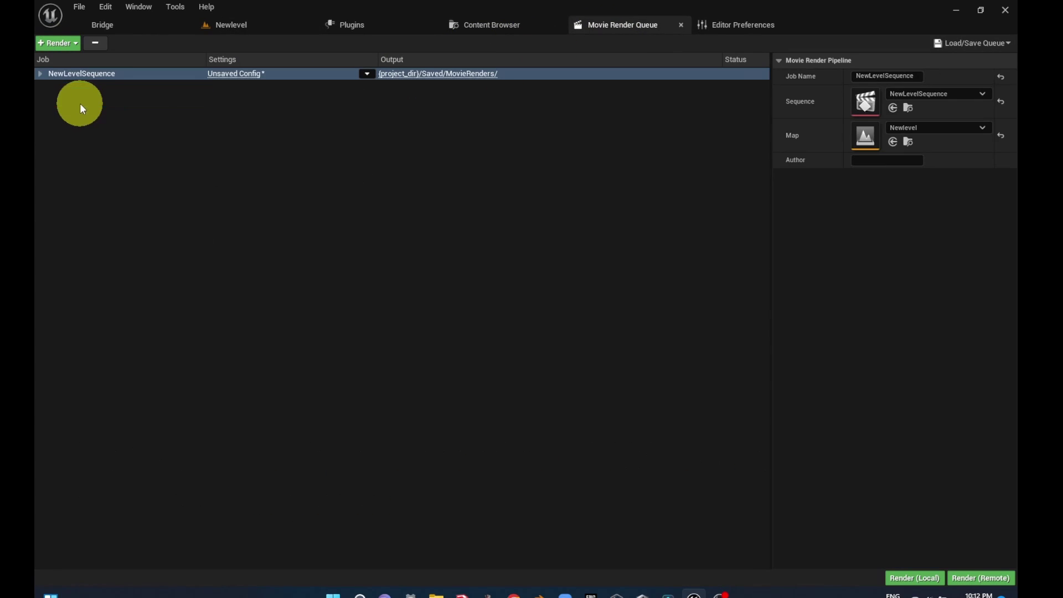
pyautogui.click(226, 75)
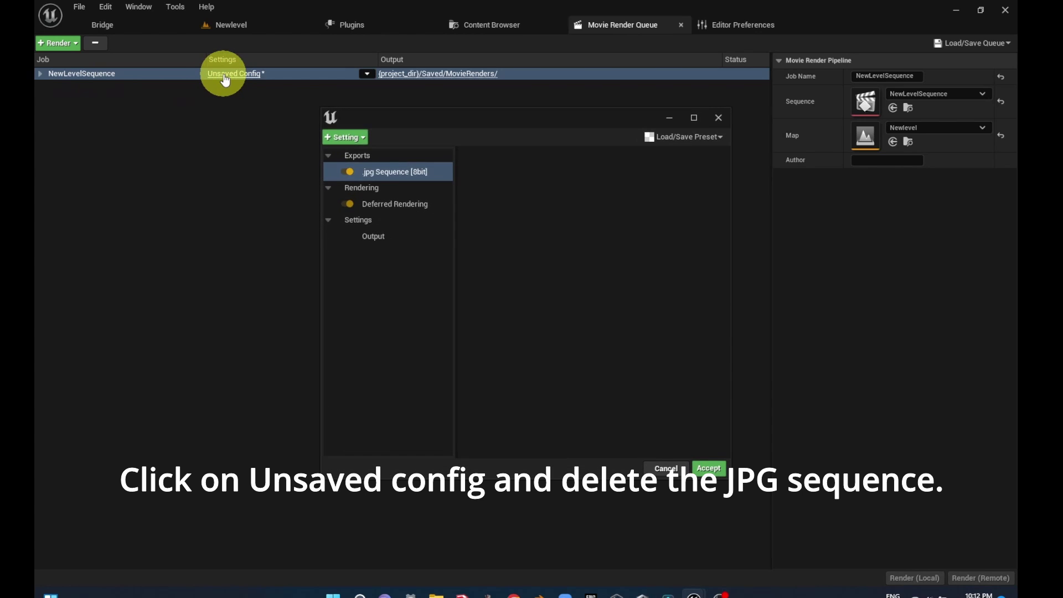
pyautogui.press('Delete')
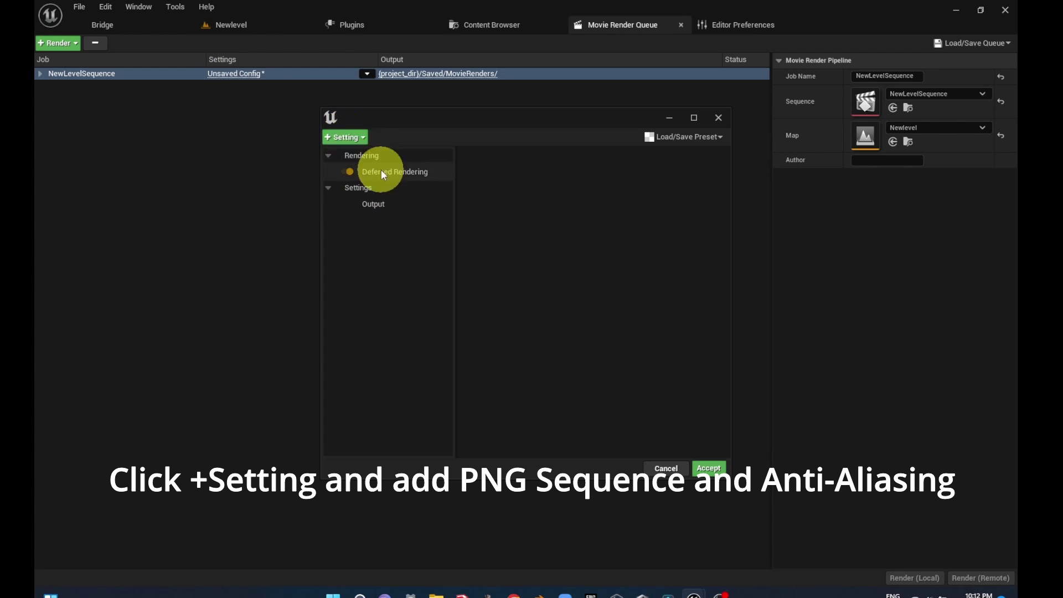
# Add the Anti-aliasing setting and a .png Sequence export to the job's config
pyautogui.click(346, 137)
pyautogui.click(364, 170)
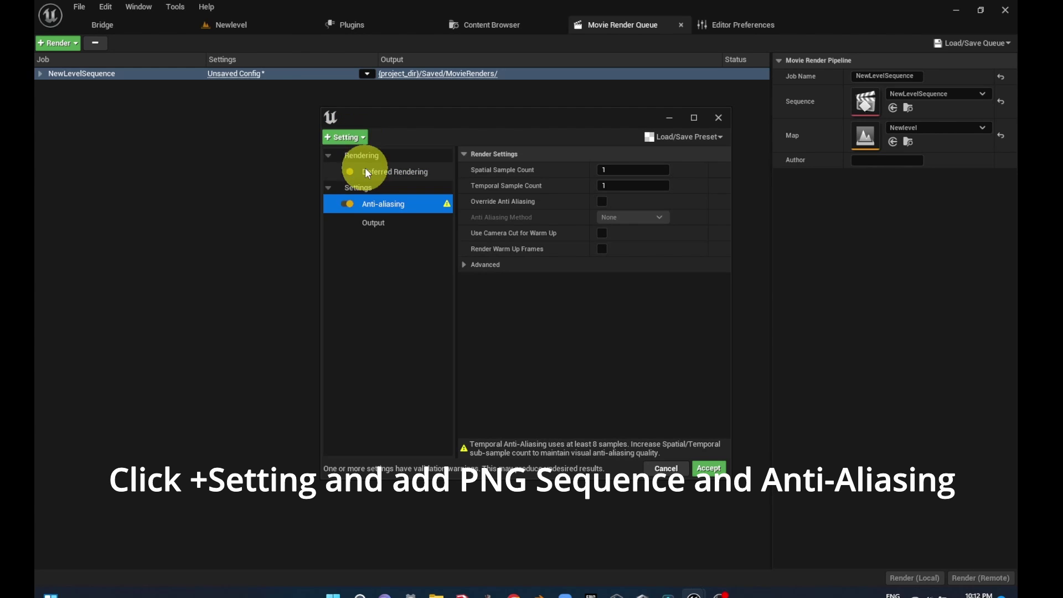
pyautogui.click(344, 136)
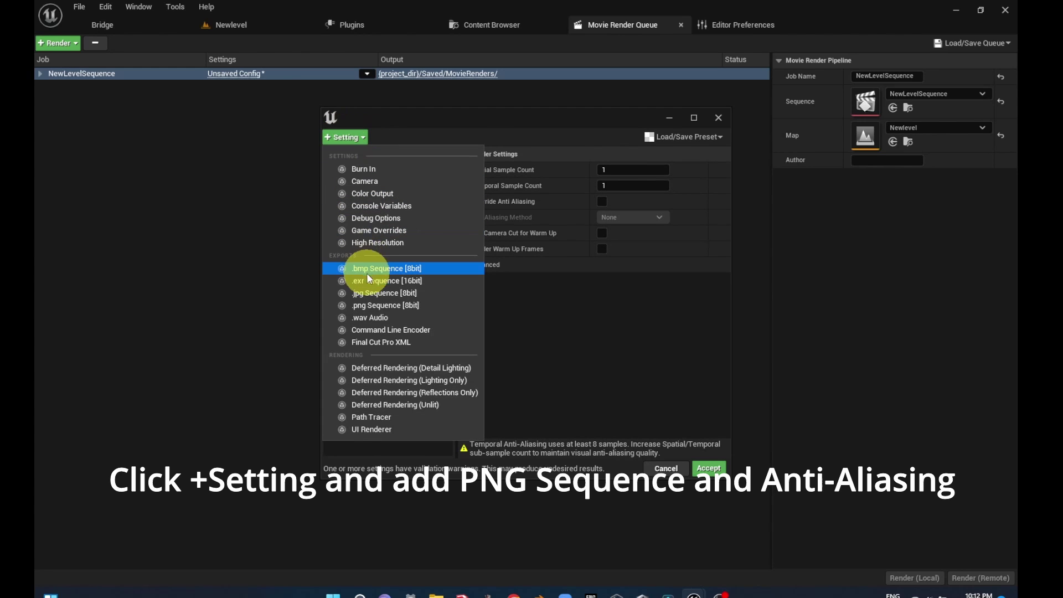
pyautogui.click(360, 306)
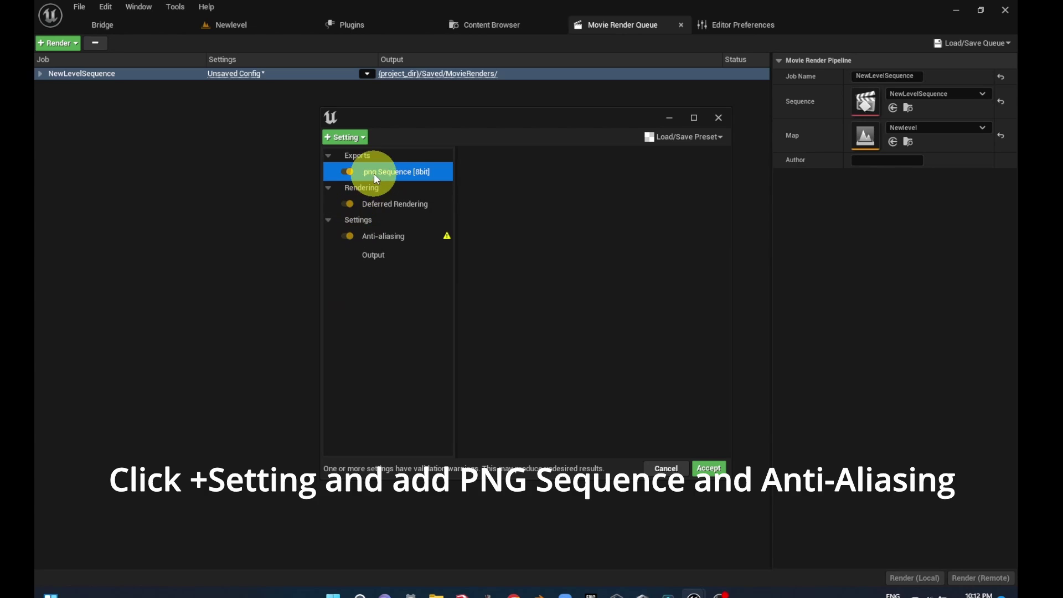
# Set Temporal Sample Count to 32 and turn on Override Anti Aliasing
pyautogui.click(374, 238)
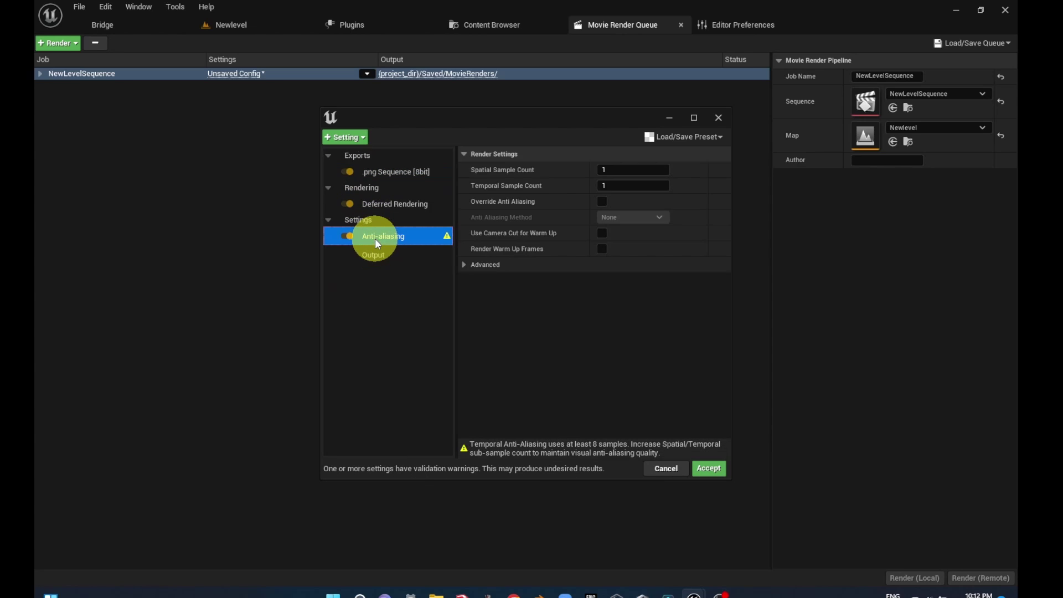
pyautogui.click(614, 185)
pyautogui.write('32')
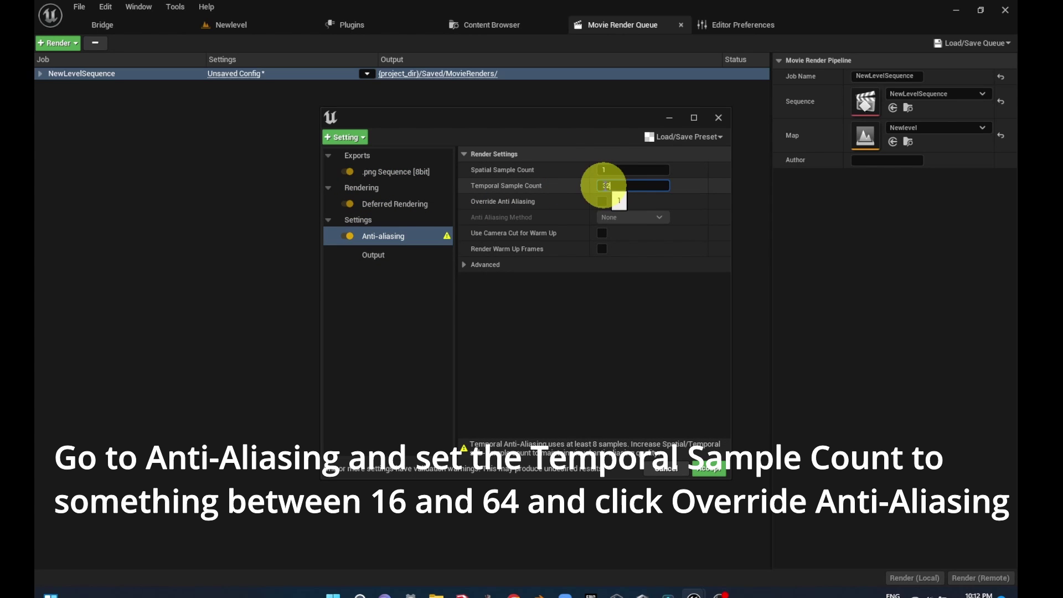
pyautogui.press('Return')
pyautogui.click(602, 201)
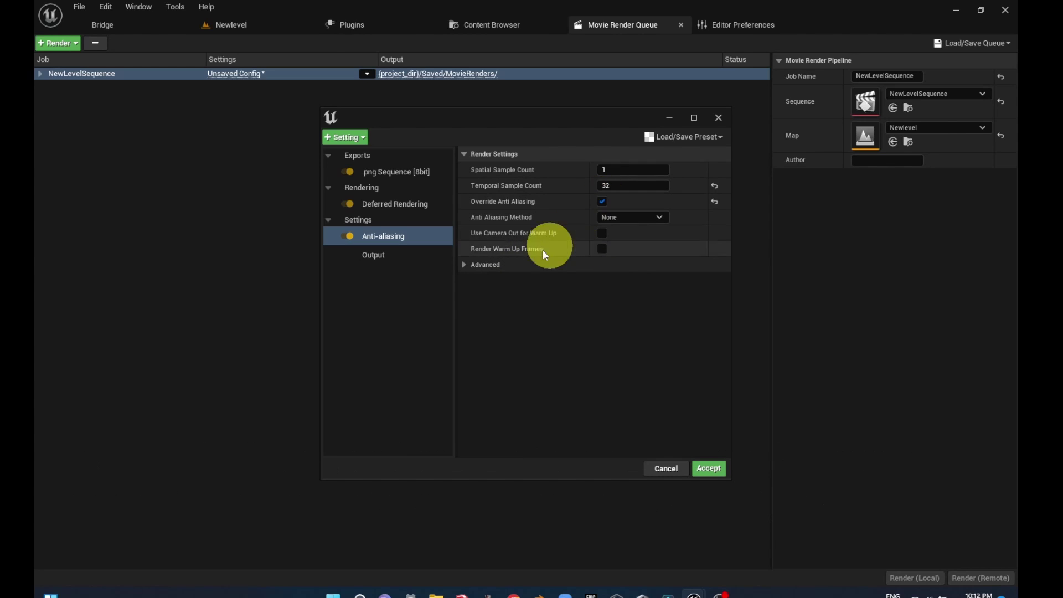
pyautogui.click(404, 254)
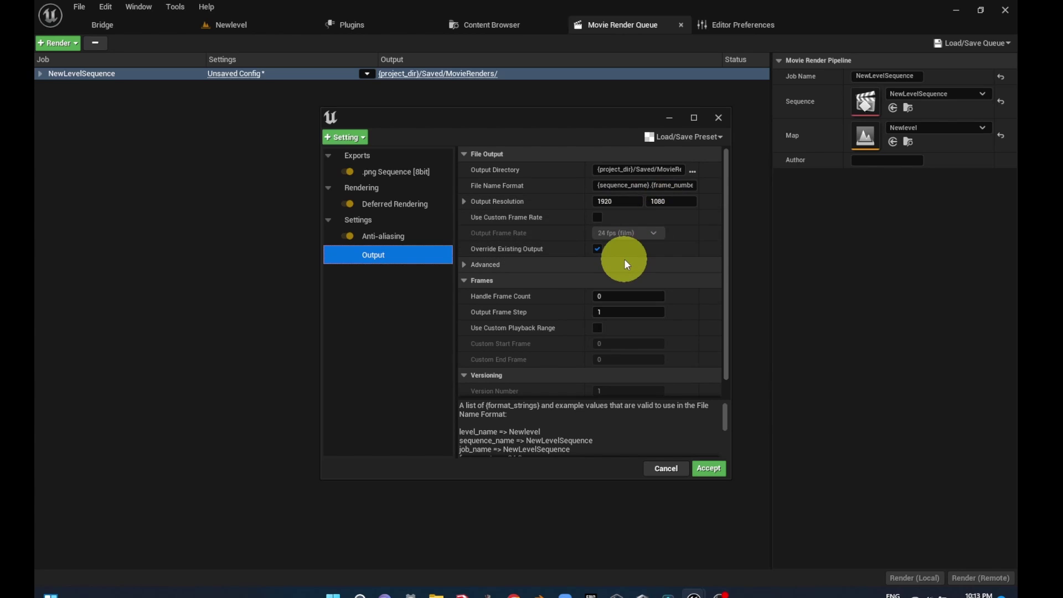
# Check the Output Resolution is 1920x1080 and accept the render configuration
pyautogui.scroll(-1, 626, 265)
pyautogui.scroll(1, 626, 264)
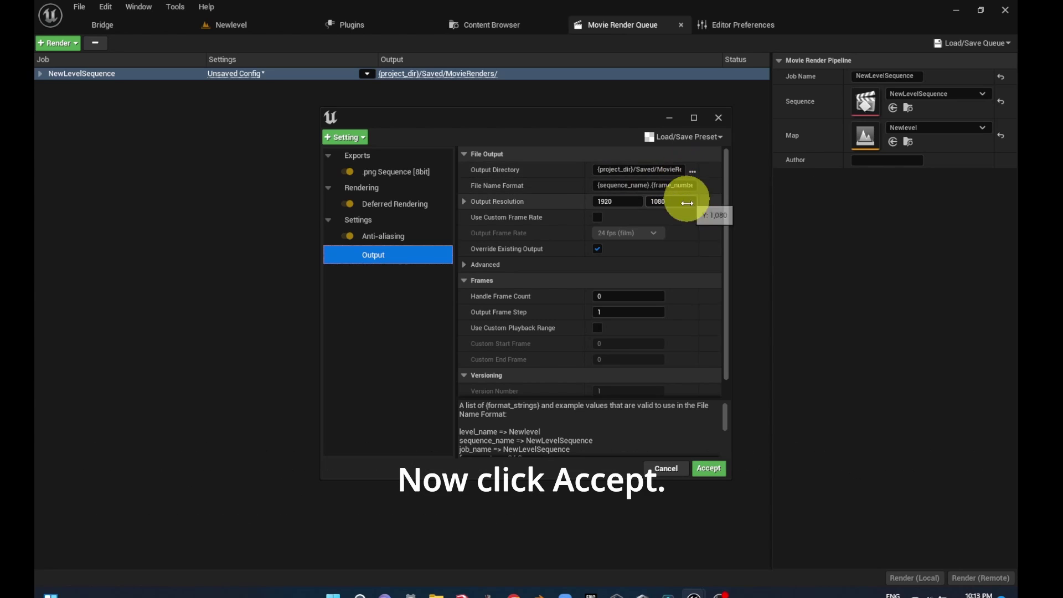
pyautogui.click(699, 468)
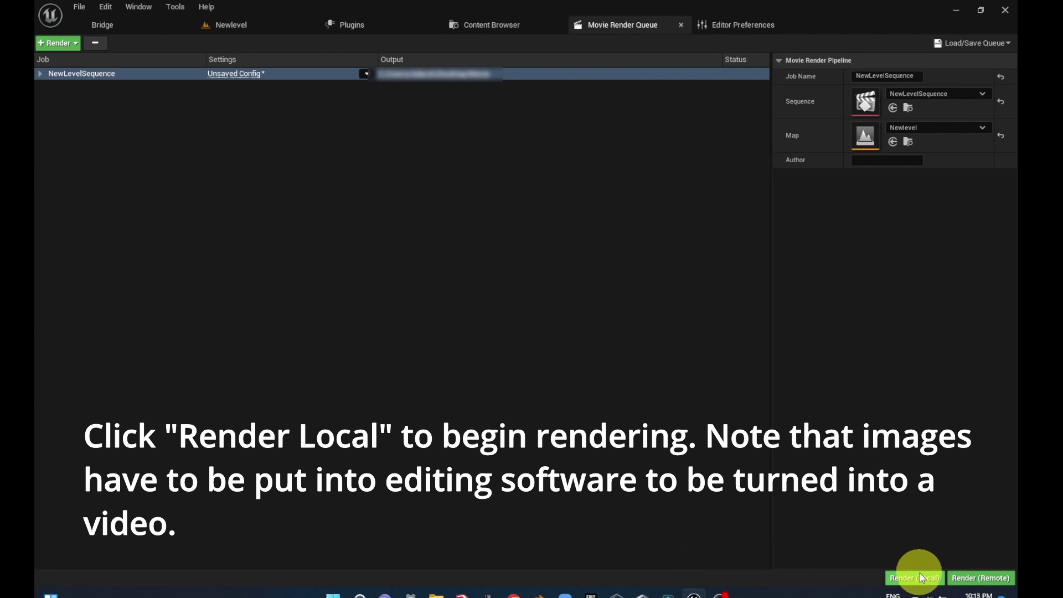
# Start a local render of the queued NewLevelSequence
pyautogui.click(916, 578)
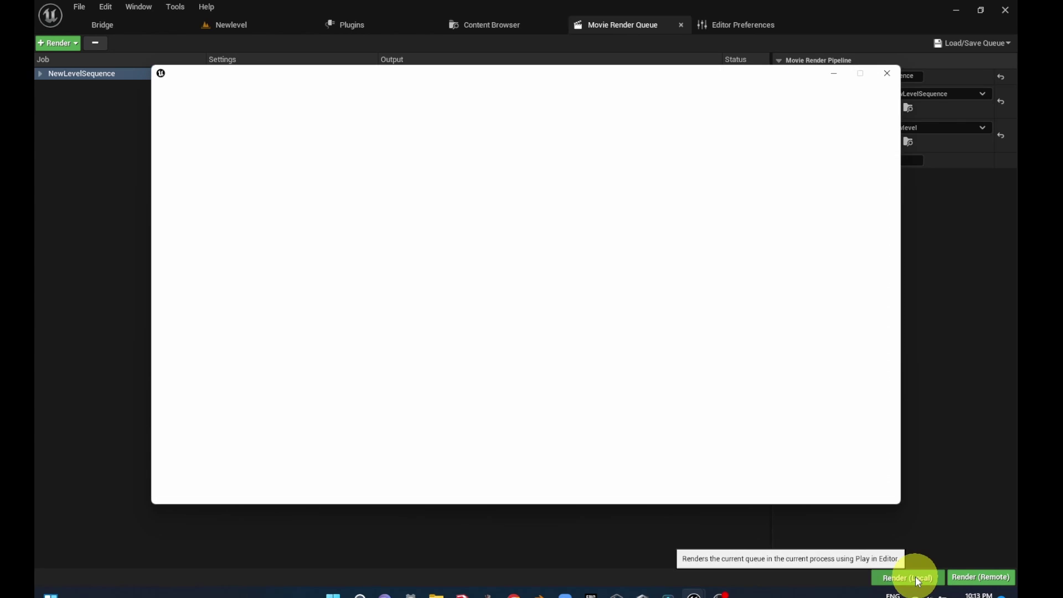